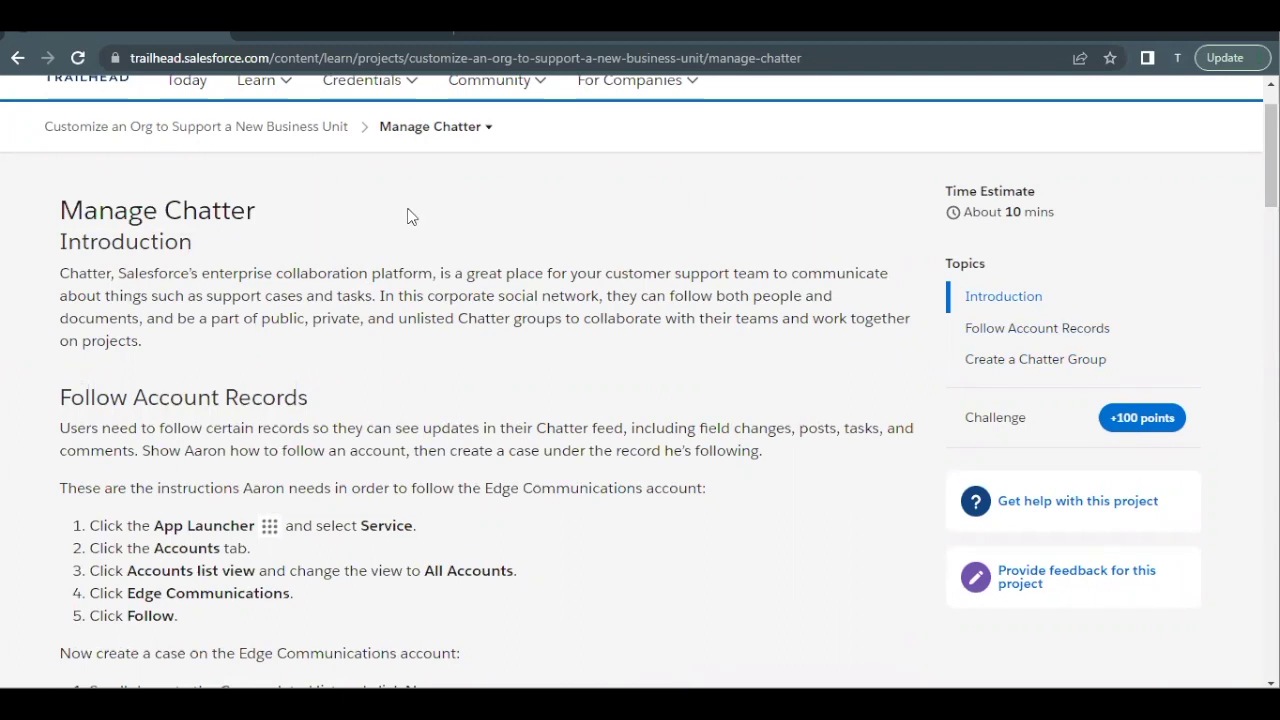
Step: Read through the Manage Chatter instructions on following account records, creating a Chatter group and posting a poll
{"action": "scroll", "coordinate": [408, 216], "scroll_direction": "down", "scroll_amount": 5}
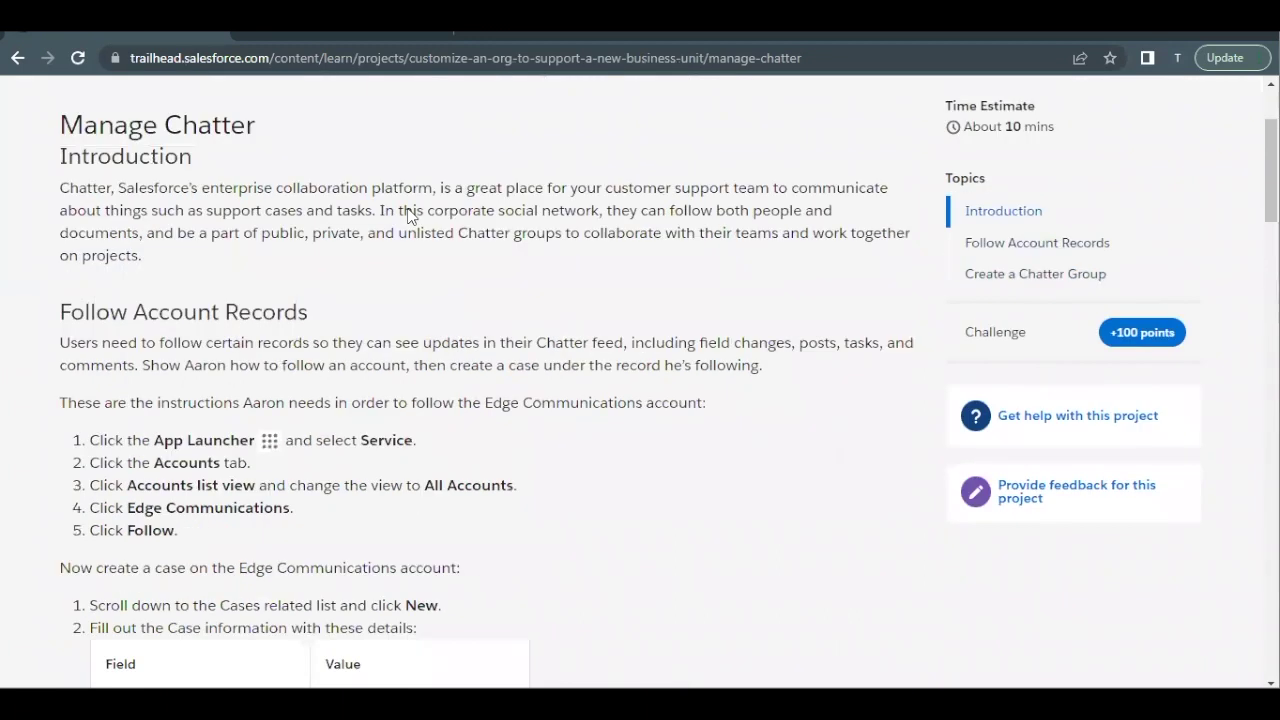
{"action": "scroll", "coordinate": [408, 216], "scroll_direction": "down", "scroll_amount": 5}
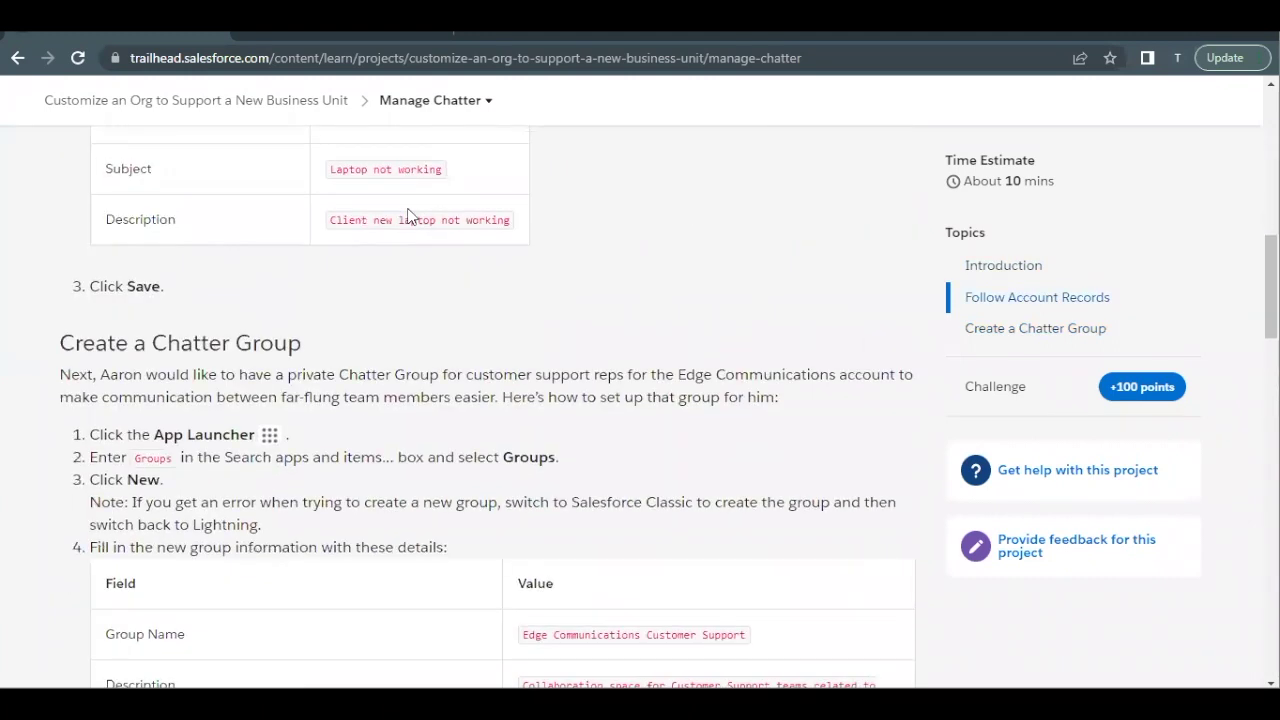
{"action": "scroll", "coordinate": [148, 390], "scroll_direction": "down", "scroll_amount": 5}
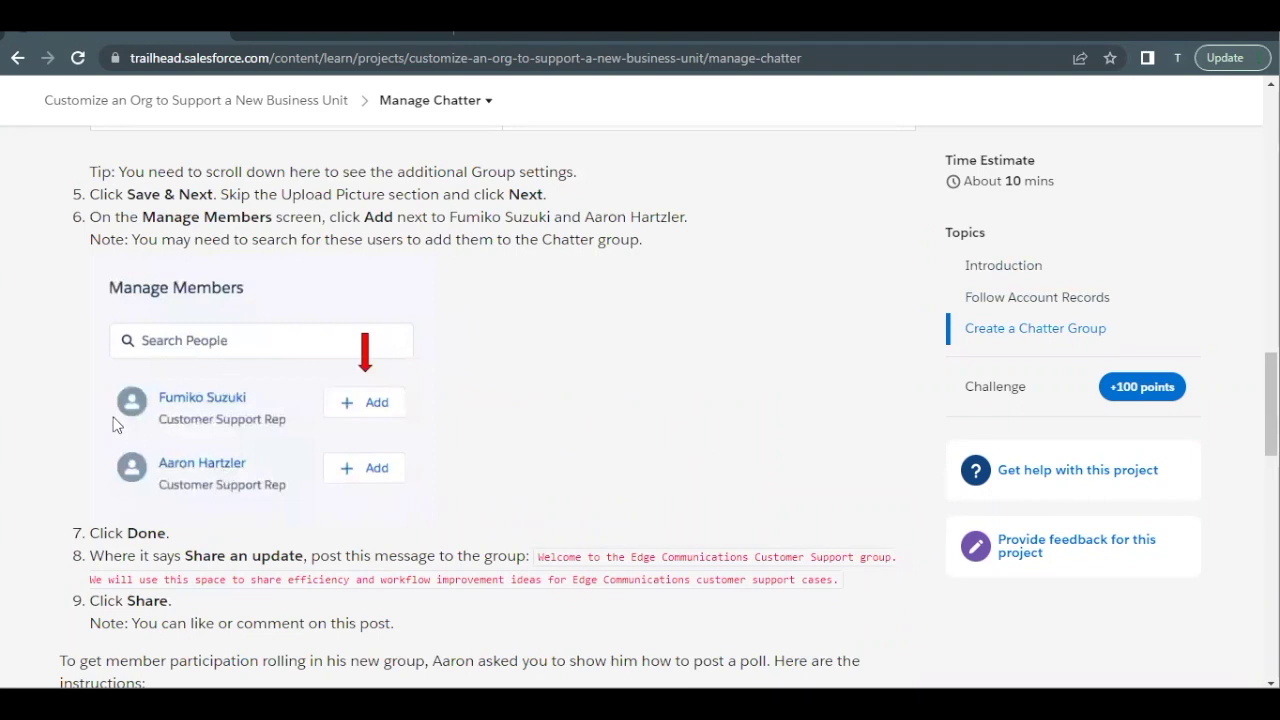
{"action": "scroll", "coordinate": [240, 405], "scroll_direction": "down", "scroll_amount": 3}
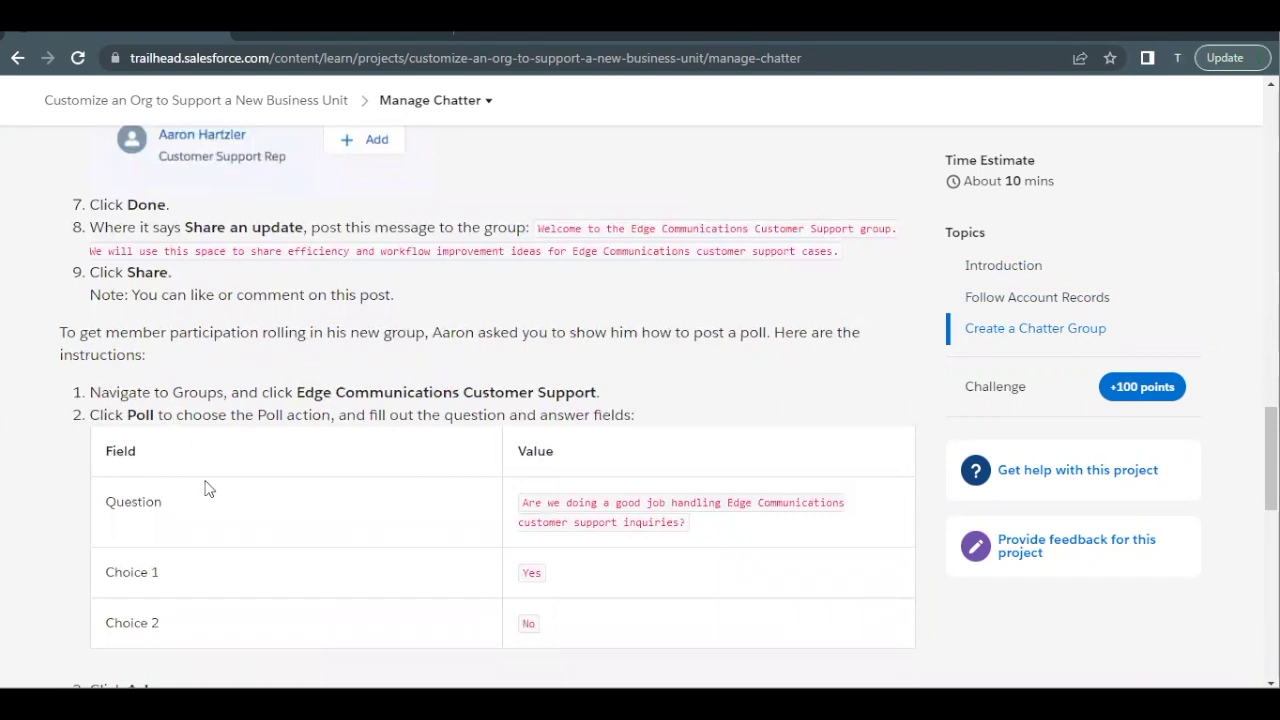
{"action": "scroll", "coordinate": [225, 479], "scroll_direction": "down", "scroll_amount": 2}
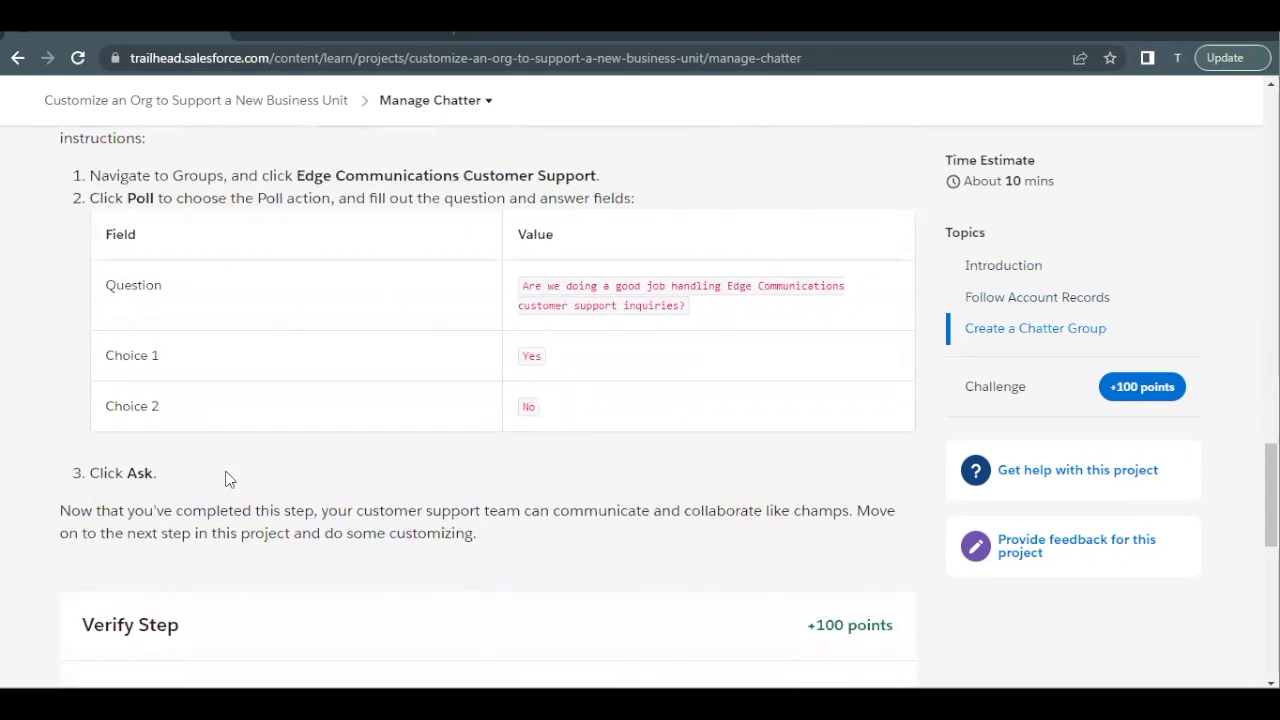
{"action": "scroll", "coordinate": [225, 479], "scroll_direction": "up", "scroll_amount": 5}
{"action": "scroll", "coordinate": [225, 479], "scroll_direction": "up", "scroll_amount": 15}
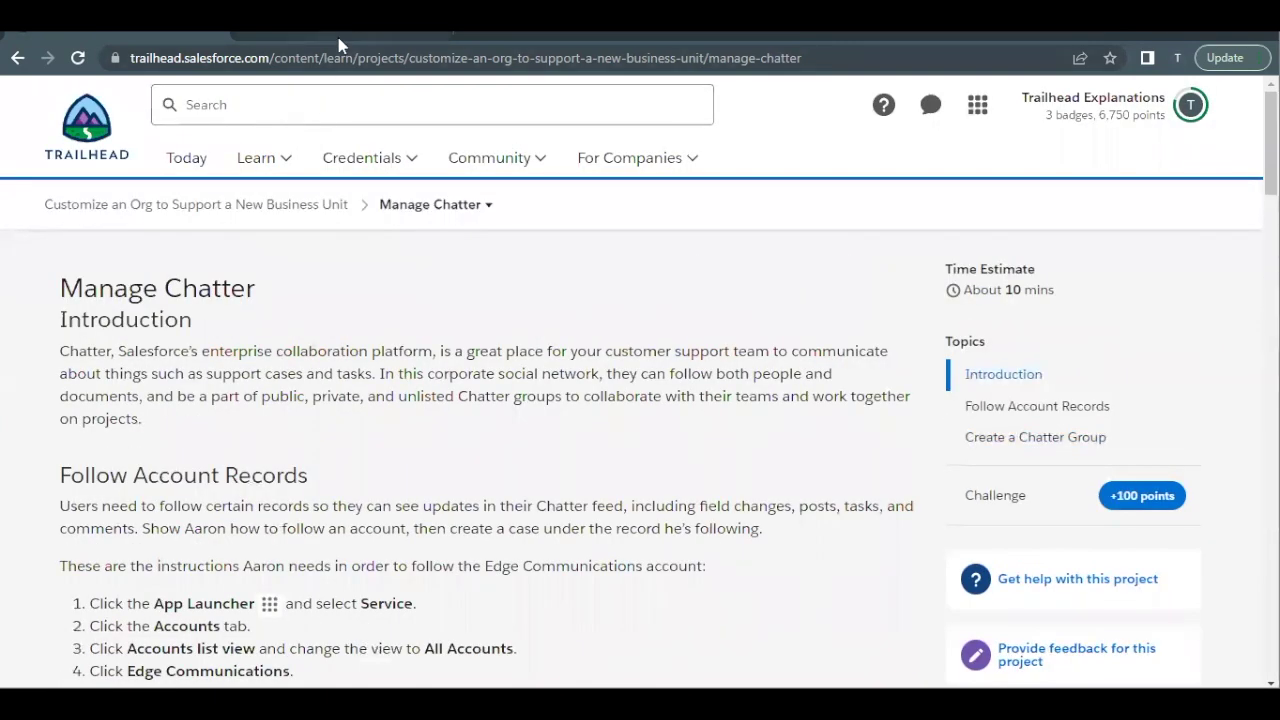
Step: Switch to the Trailhead Playground org and find and open the Accounts item
{"action": "left_click", "coordinate": [338, 37]}
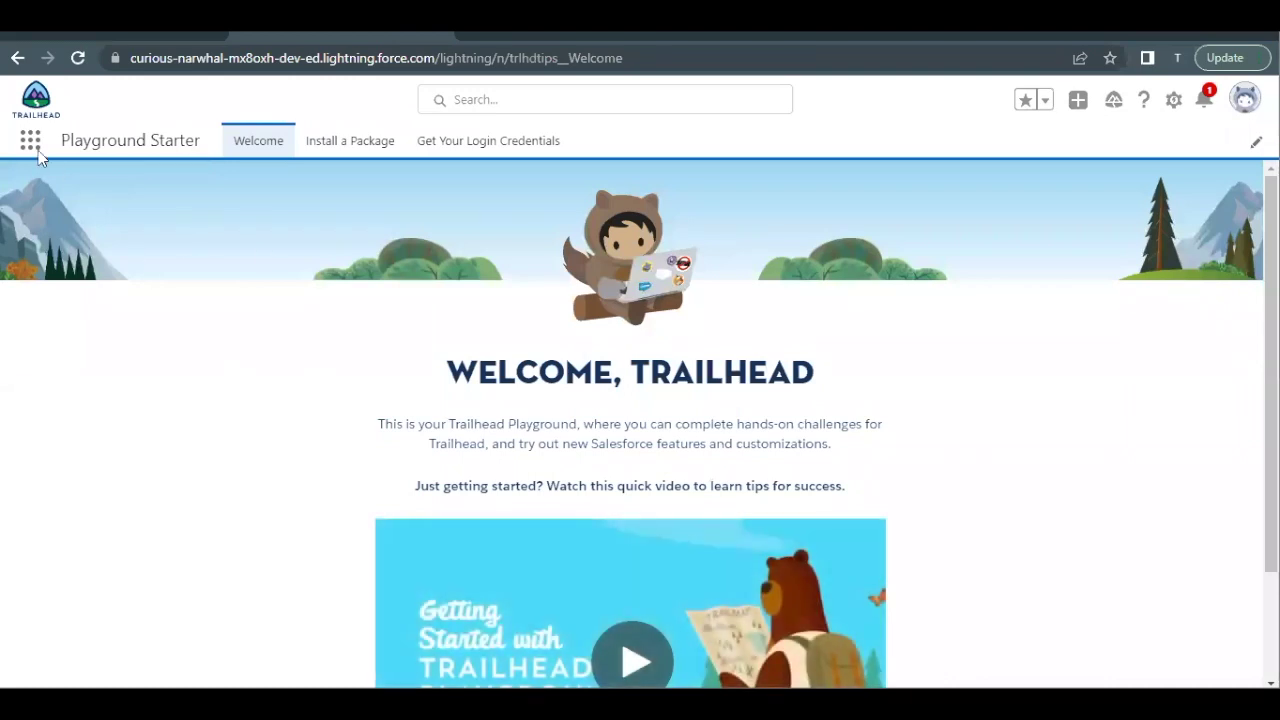
{"action": "left_click", "coordinate": [30, 142]}
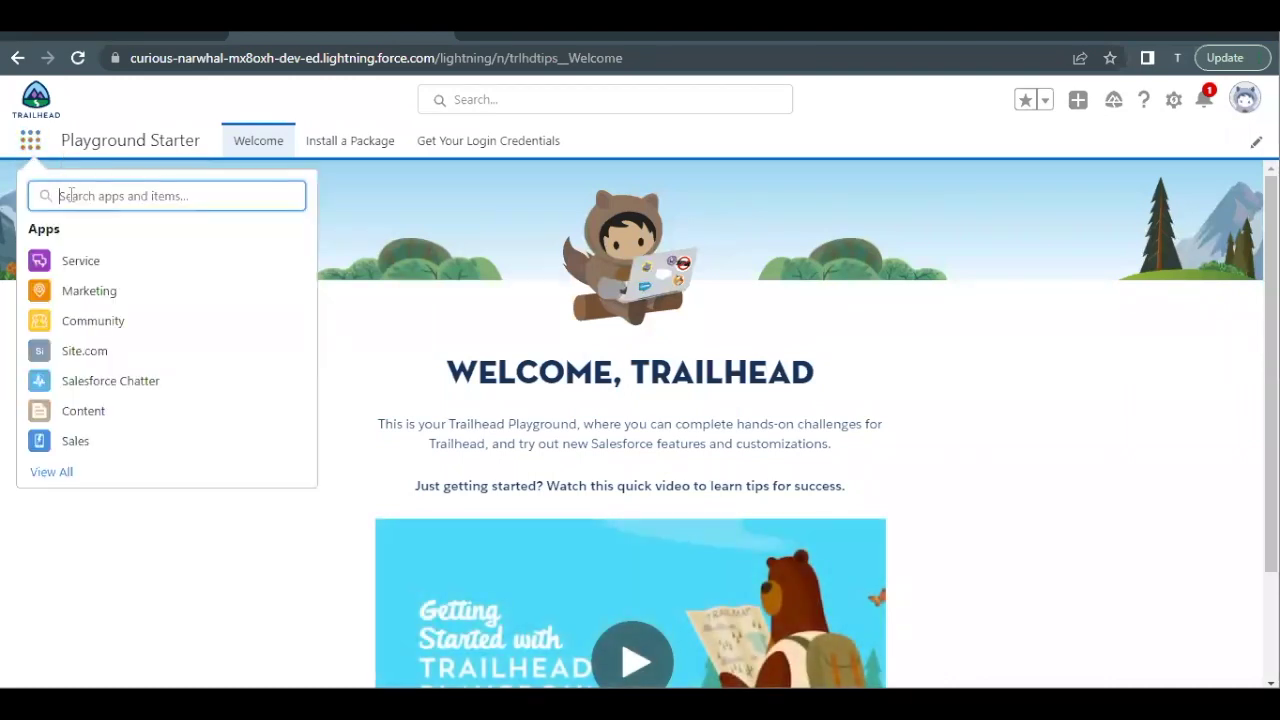
{"action": "type", "text": "Accou"}
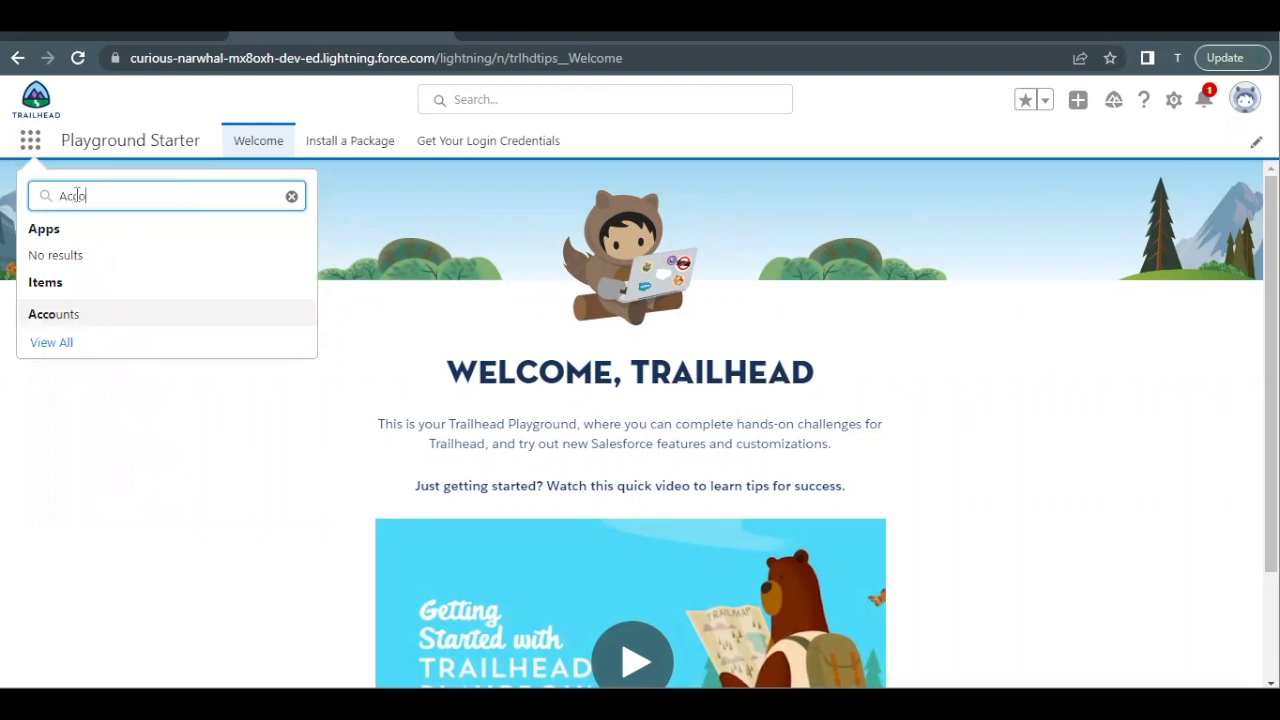
{"action": "left_click", "coordinate": [85, 324]}
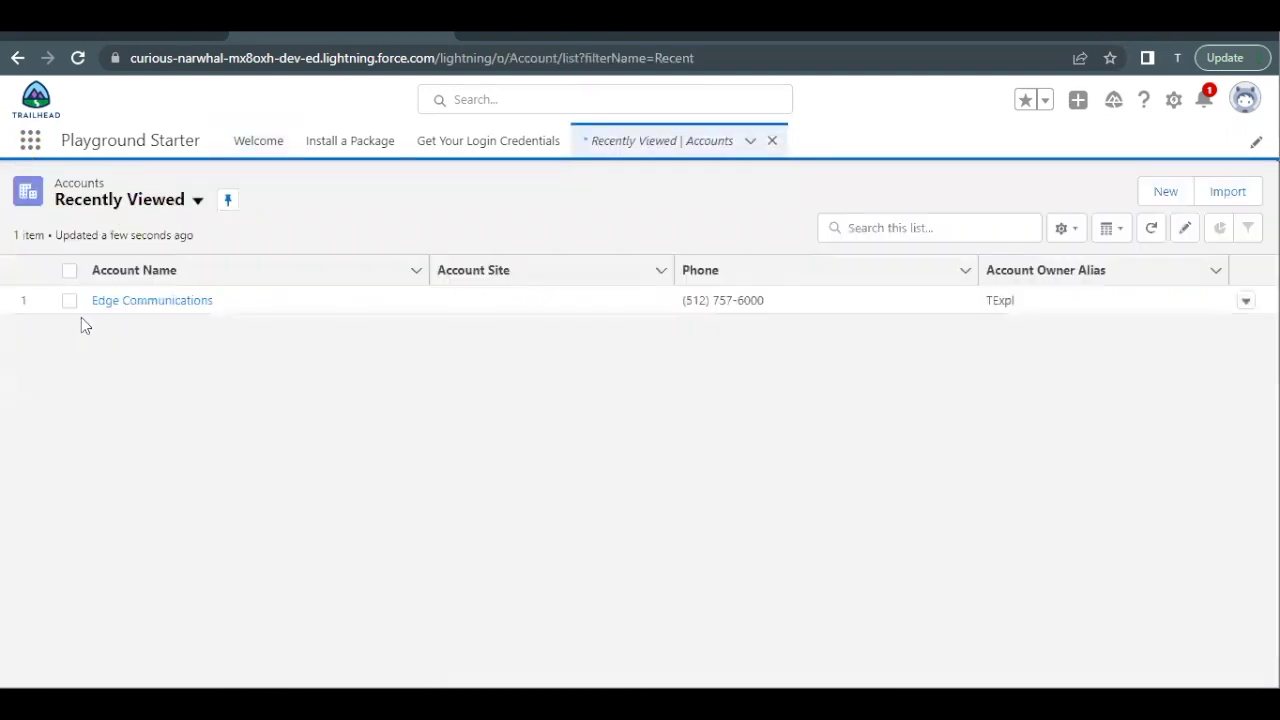
Step: Change the accounts list view to All Accounts, then open the Edge Communications account and follow it
{"action": "left_click", "coordinate": [196, 206]}
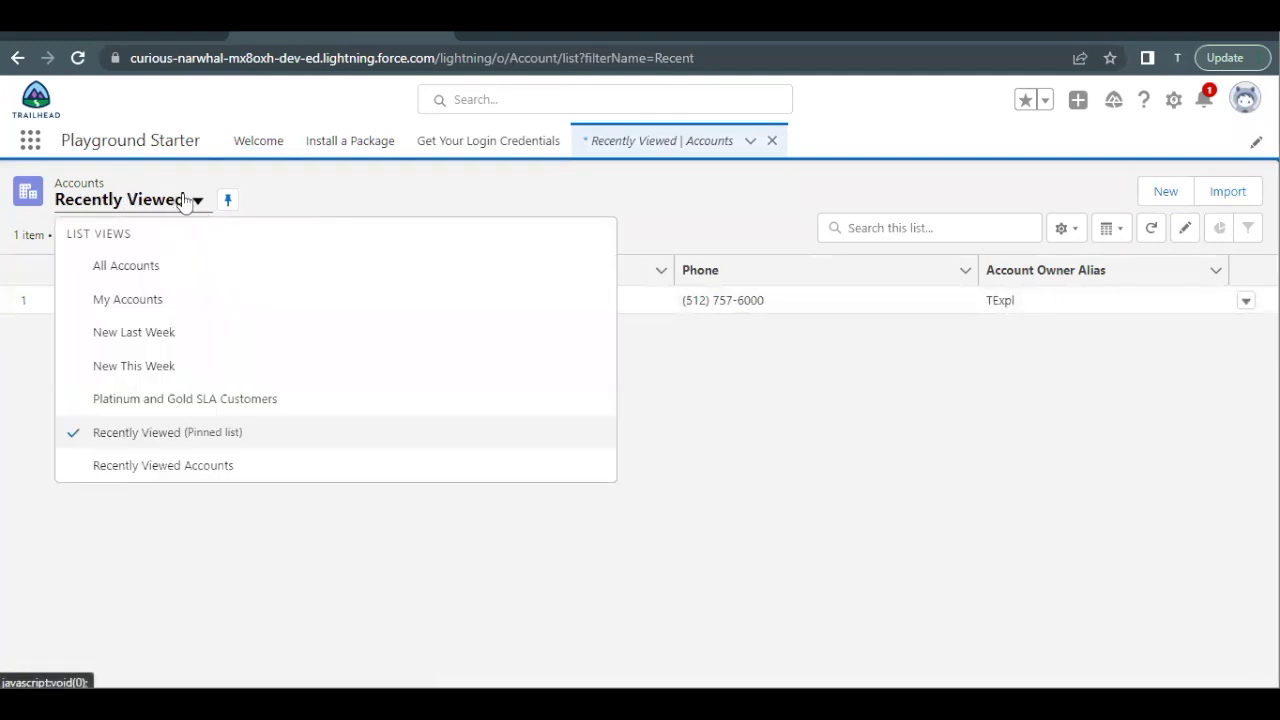
{"action": "left_click", "coordinate": [145, 264]}
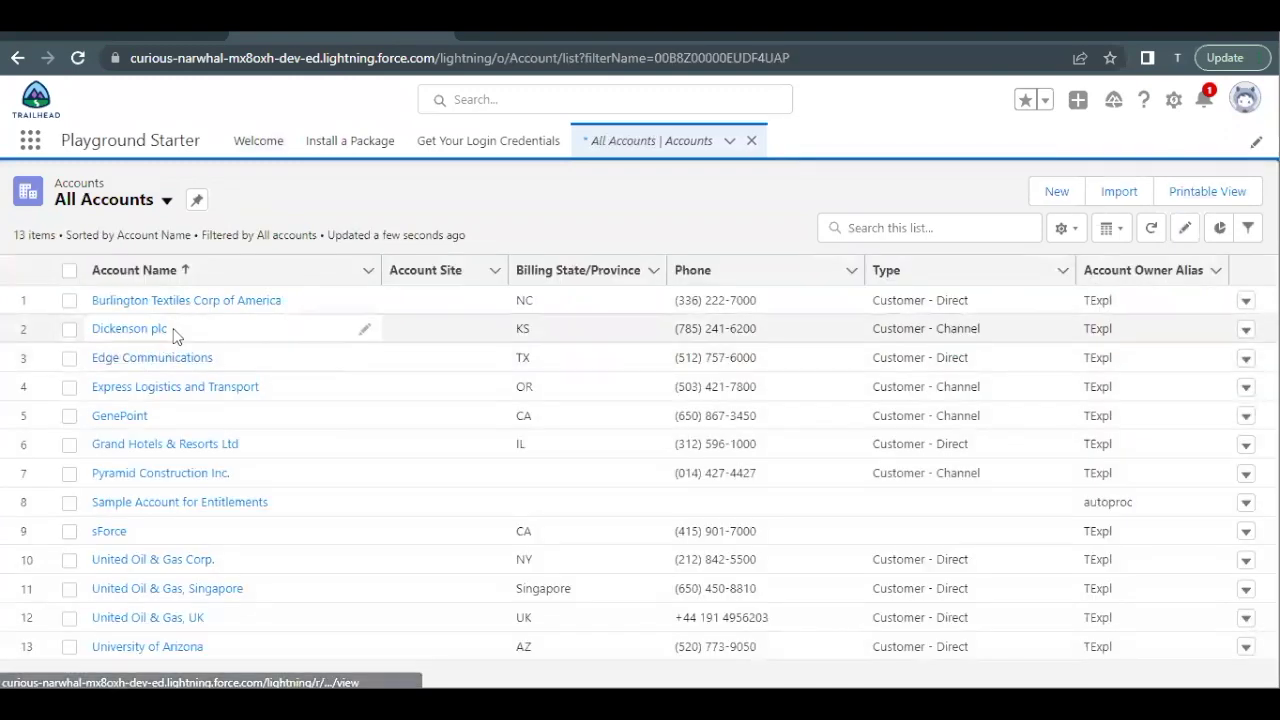
{"action": "left_click", "coordinate": [150, 360]}
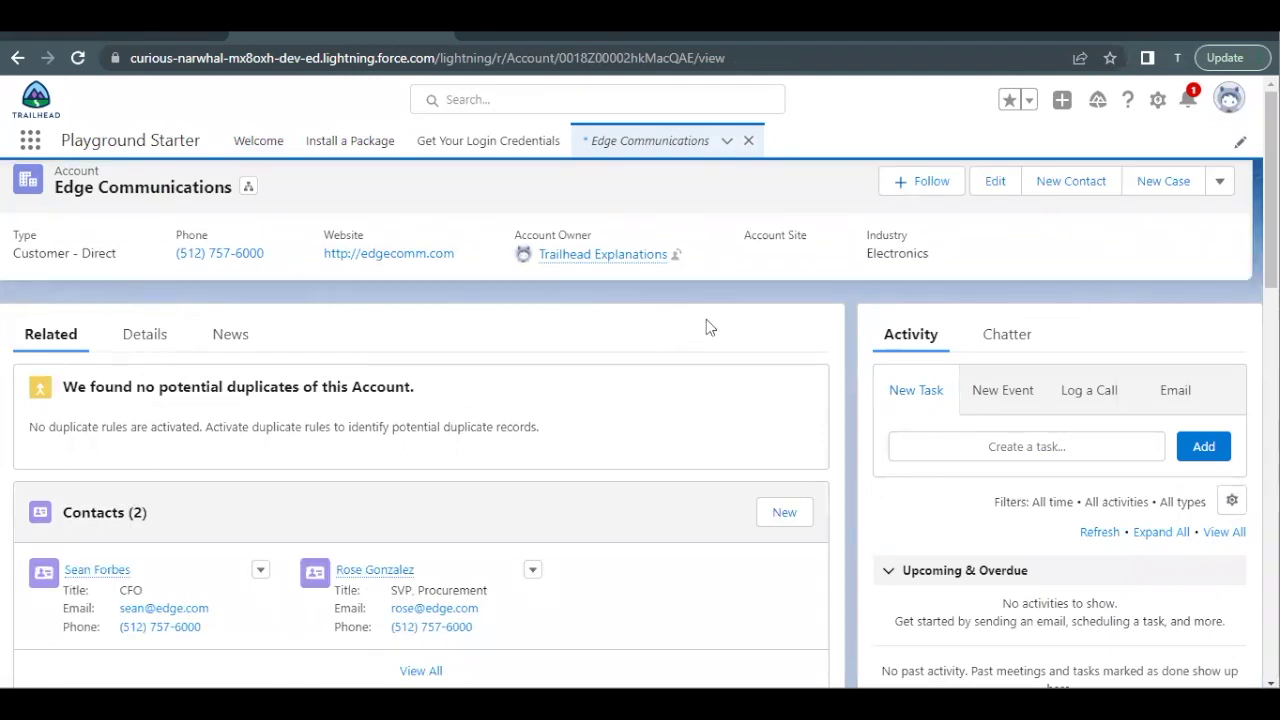
{"action": "left_click", "coordinate": [918, 188]}
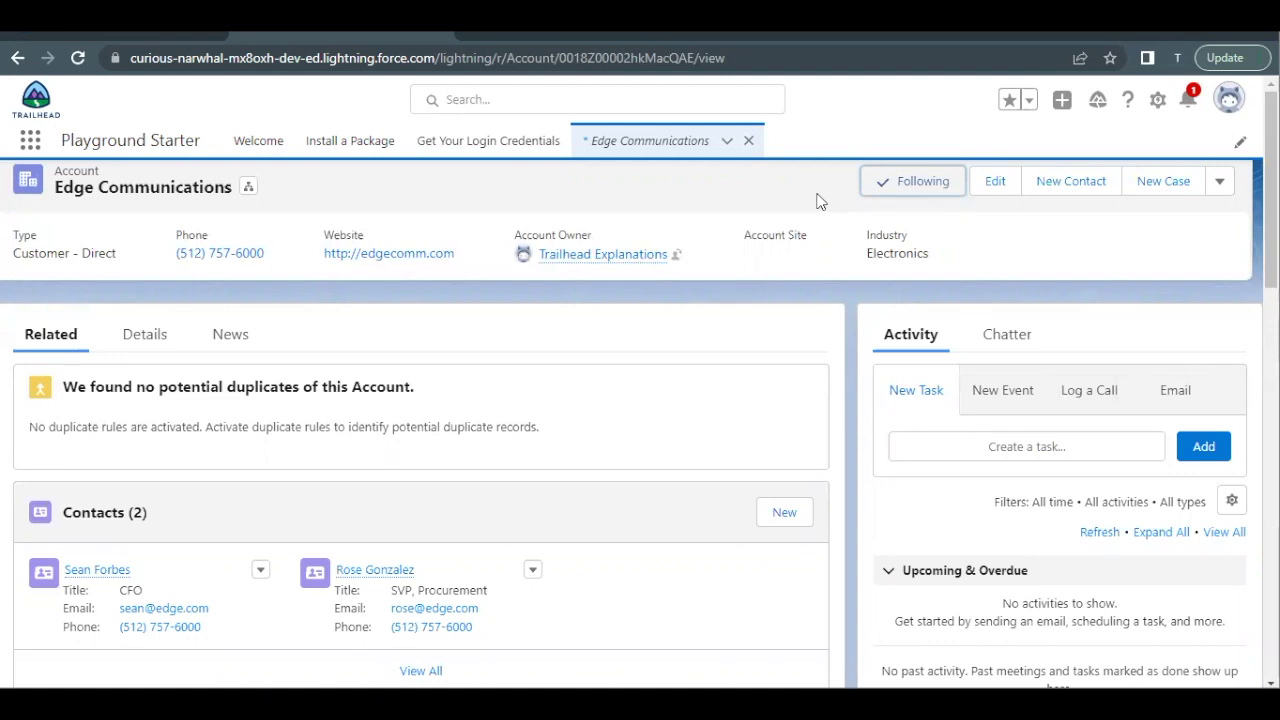
Step: Start a new case from the account's Cases related list and check the required case details in the Trailhead instructions
{"action": "scroll", "coordinate": [818, 200], "scroll_direction": "down", "scroll_amount": 2}
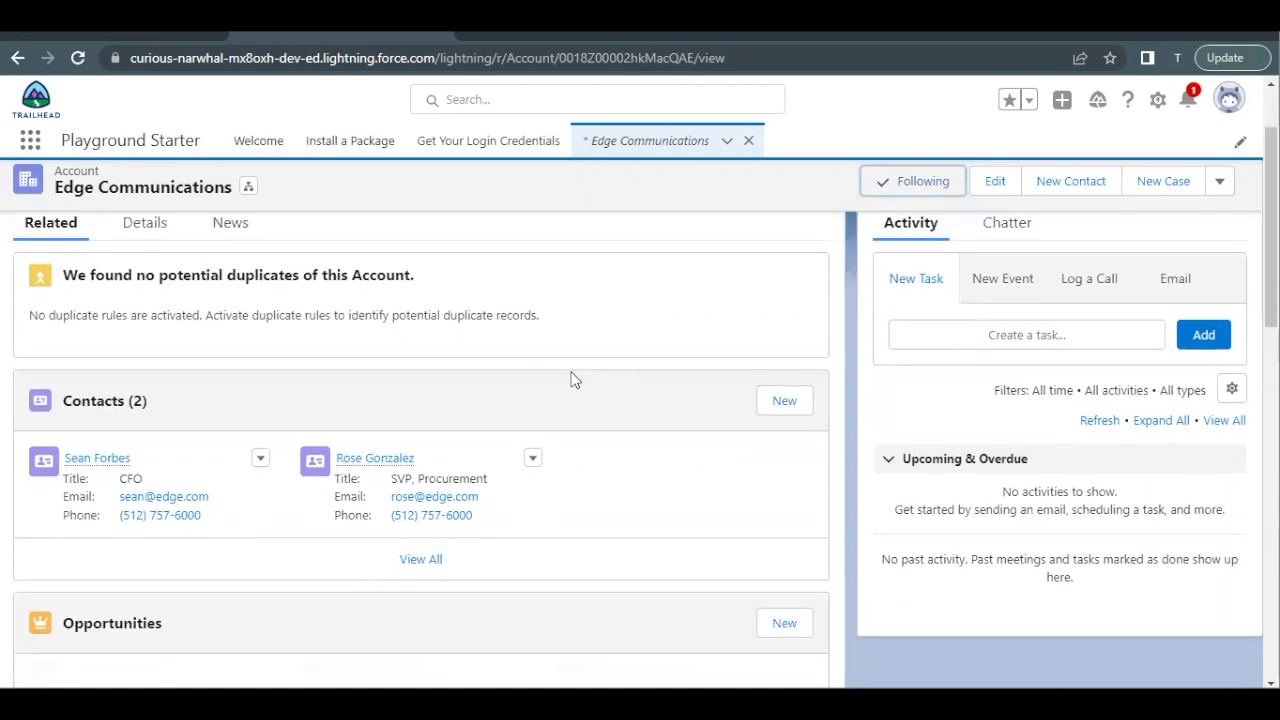
{"action": "scroll", "coordinate": [571, 377], "scroll_direction": "down", "scroll_amount": 5}
{"action": "scroll", "coordinate": [571, 378], "scroll_direction": "down", "scroll_amount": 1}
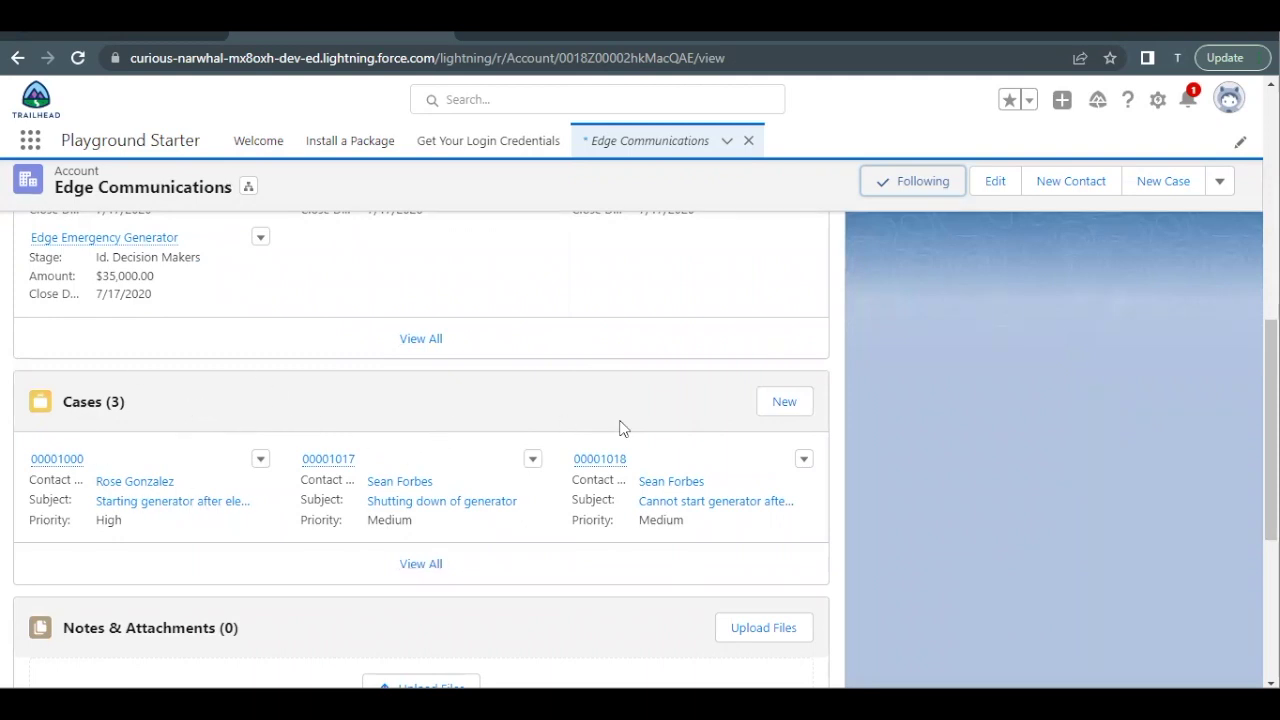
{"action": "left_click", "coordinate": [784, 401]}
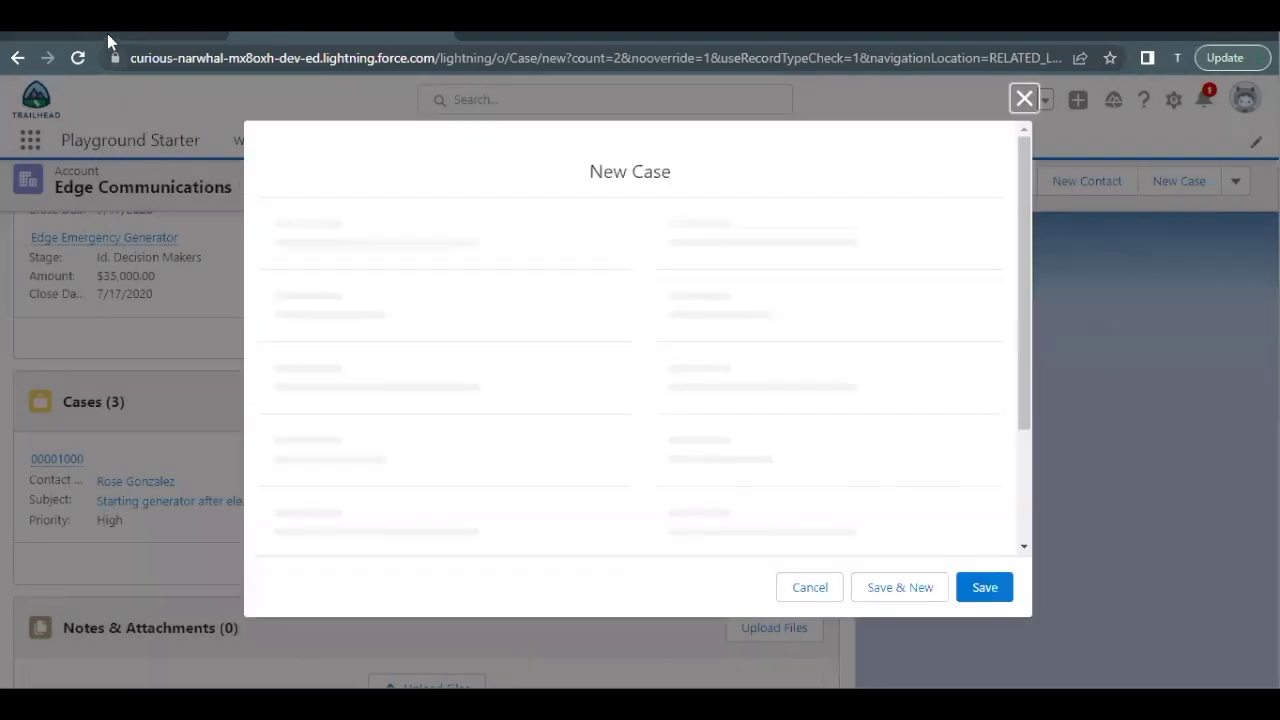
{"action": "left_click", "coordinate": [107, 33]}
{"action": "scroll", "coordinate": [282, 392], "scroll_direction": "down", "scroll_amount": 1}
{"action": "scroll", "coordinate": [282, 392], "scroll_direction": "down", "scroll_amount": 4}
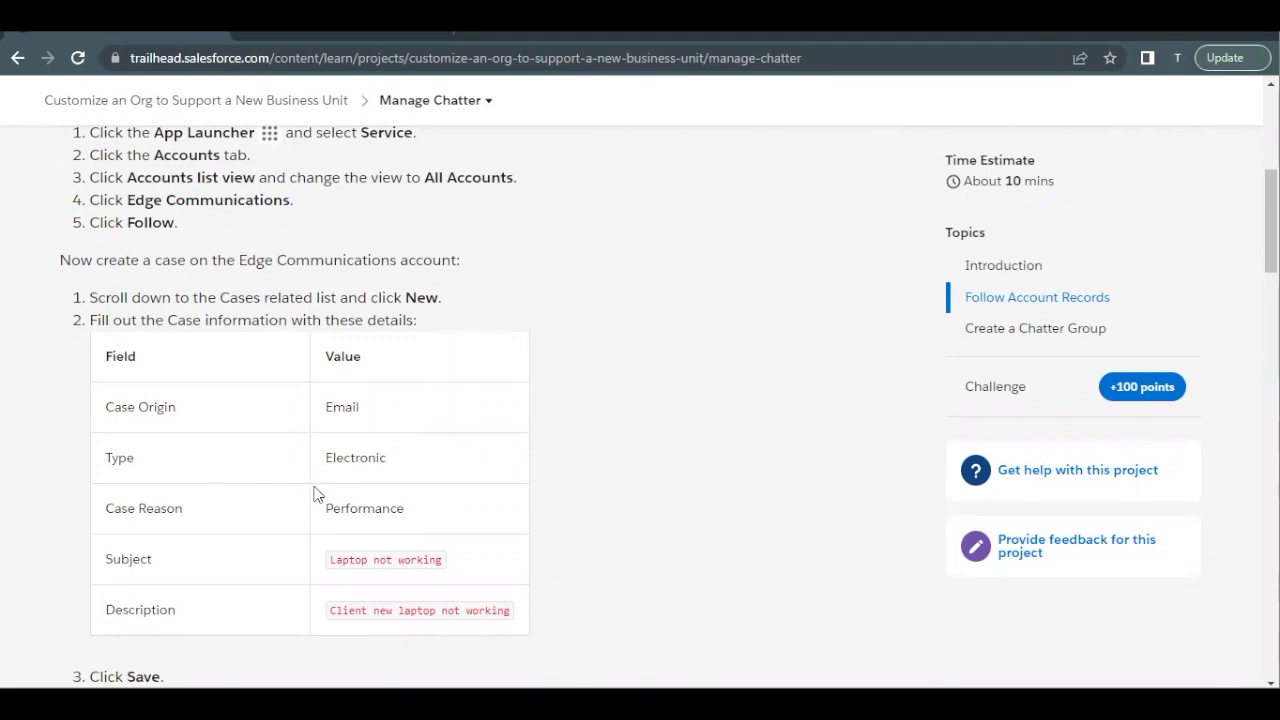
Step: Back in the new case form, set Case Origin to Email, Type to Electronic and Case Reason to Performance
{"action": "left_click", "coordinate": [409, 33]}
{"action": "scroll", "coordinate": [471, 384], "scroll_direction": "down", "scroll_amount": 1}
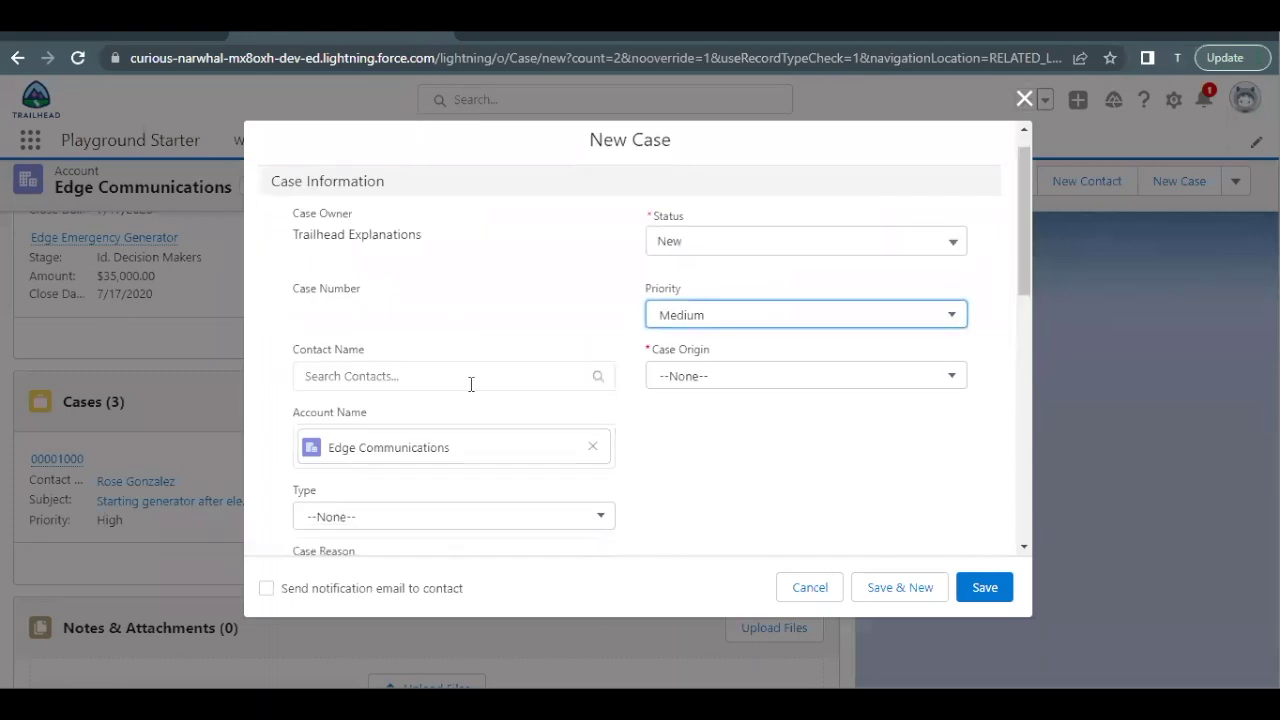
{"action": "scroll", "coordinate": [560, 417], "scroll_direction": "down", "scroll_amount": 1}
{"action": "left_click", "coordinate": [718, 308]}
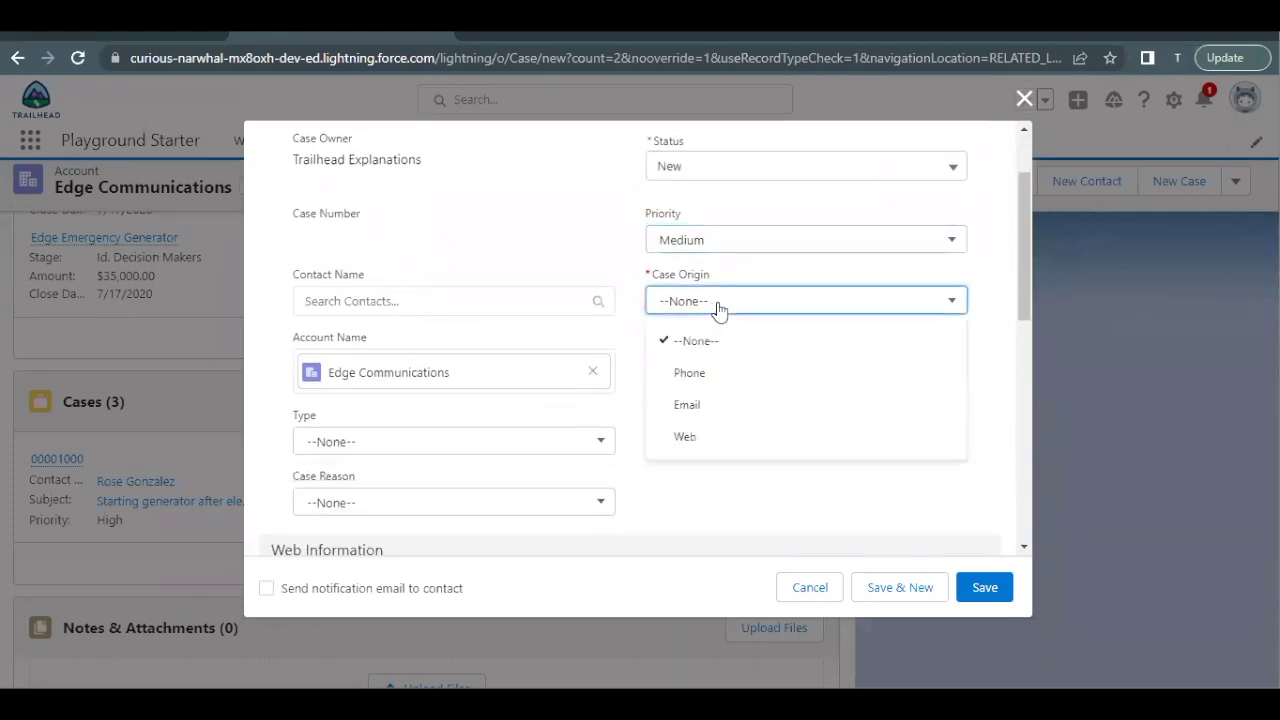
{"action": "left_click", "coordinate": [702, 400]}
{"action": "scroll", "coordinate": [426, 511], "scroll_direction": "down", "scroll_amount": 1}
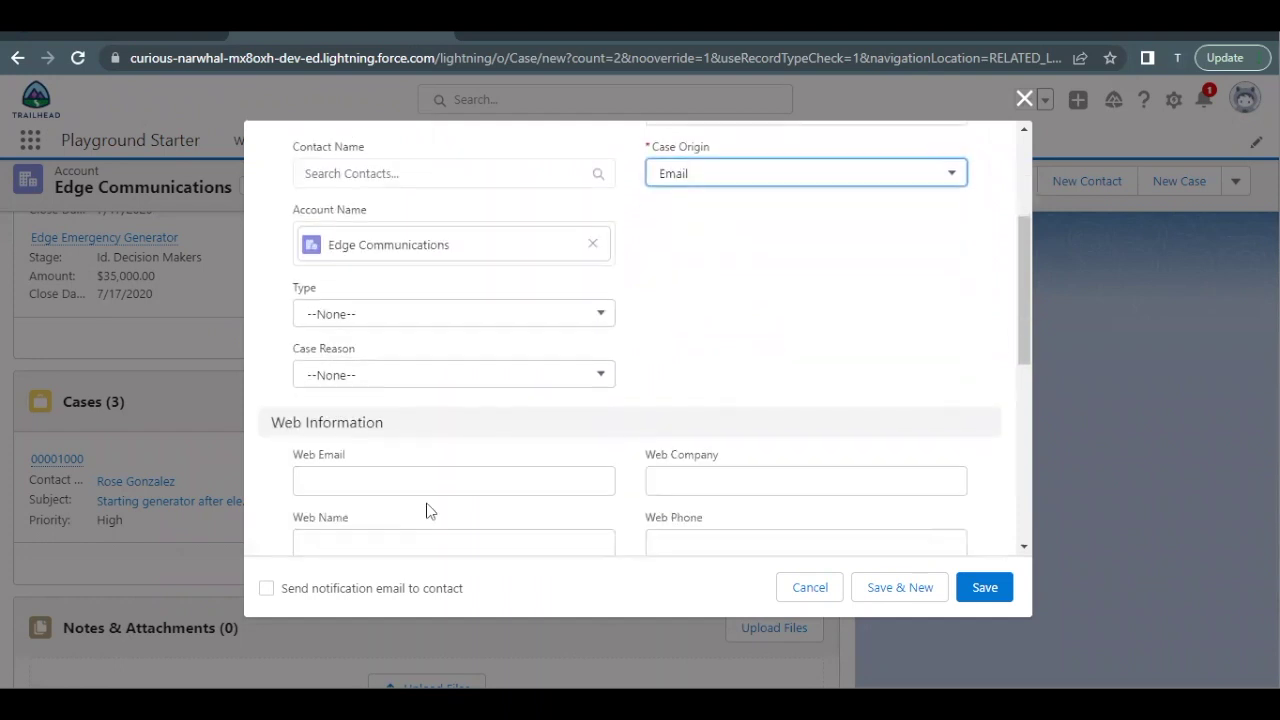
{"action": "left_click", "coordinate": [402, 318]}
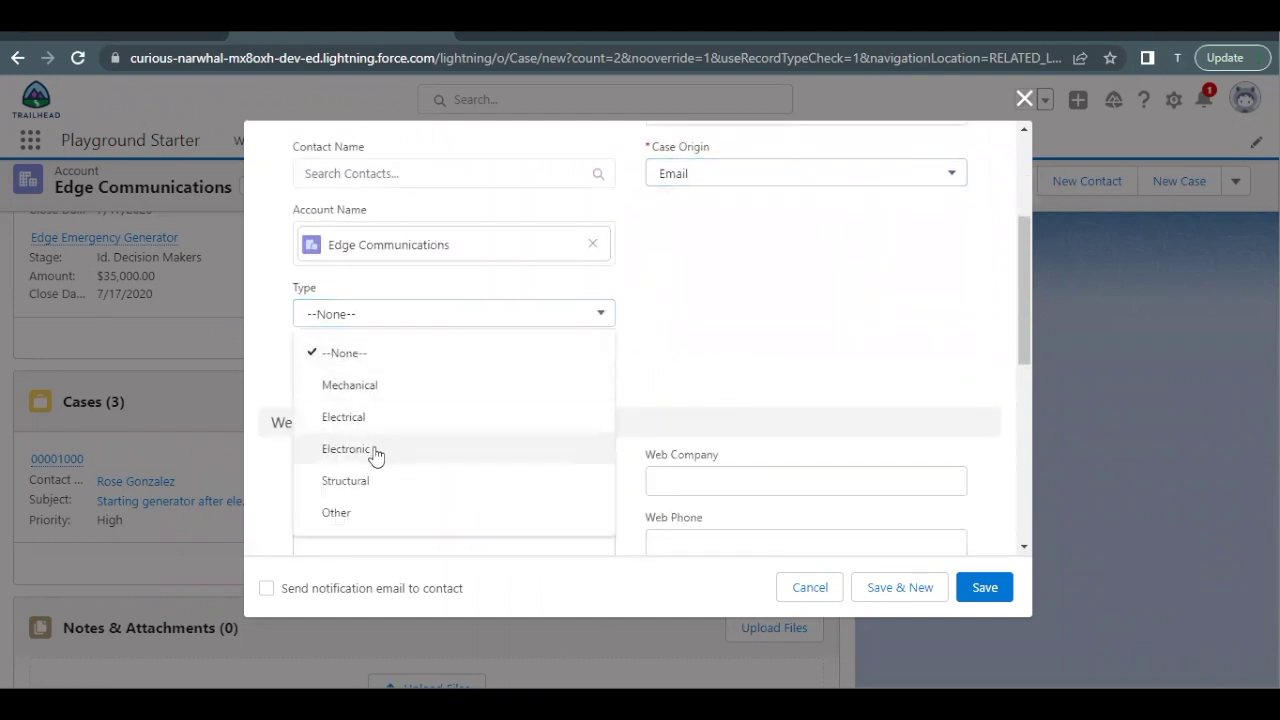
{"action": "left_click", "coordinate": [375, 455]}
{"action": "left_click", "coordinate": [373, 378]}
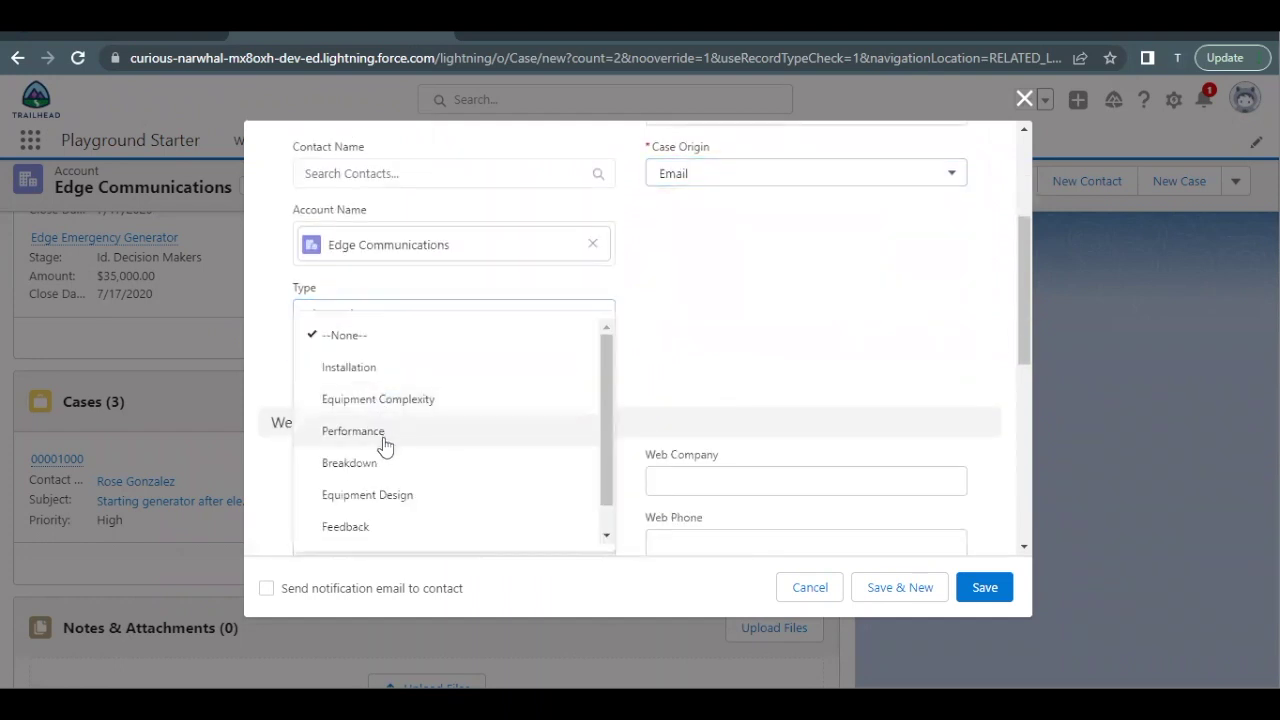
{"action": "left_click", "coordinate": [383, 437]}
Step: Copy "Laptop not working" from the Trailhead instructions into the new case's Subject field
{"action": "scroll", "coordinate": [383, 437], "scroll_direction": "down", "scroll_amount": 4}
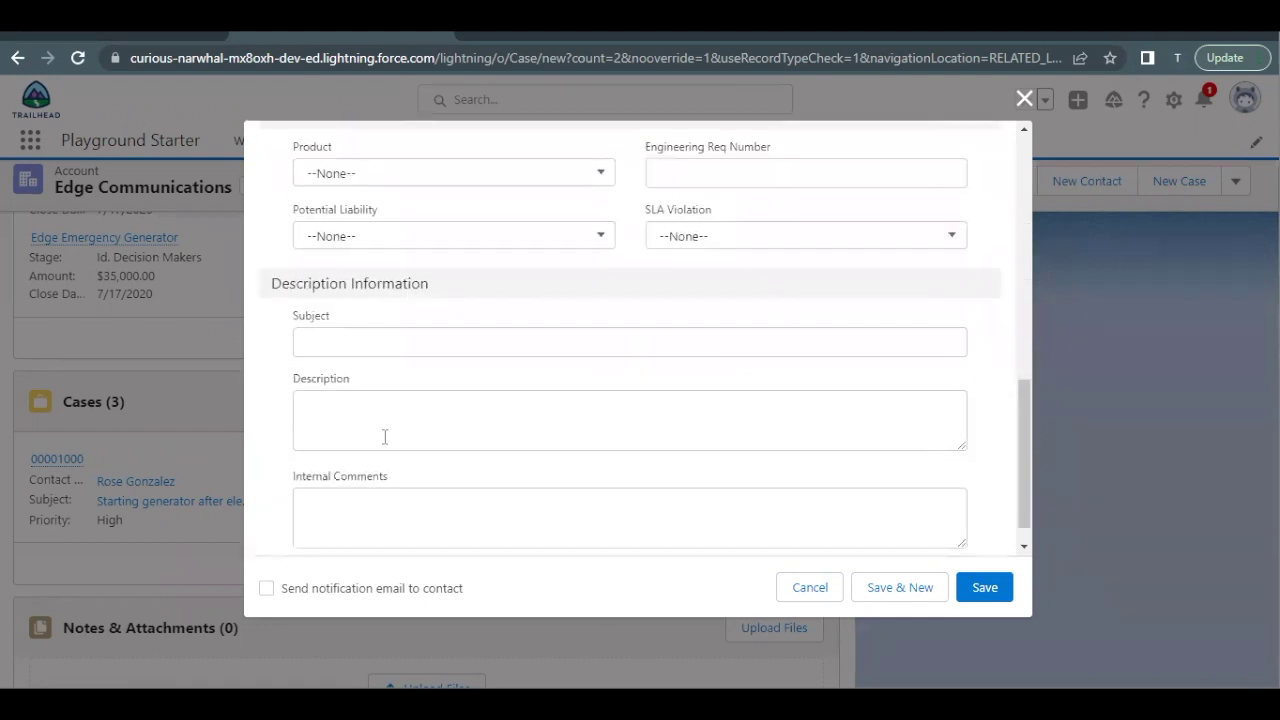
{"action": "scroll", "coordinate": [308, 319], "scroll_direction": "down", "scroll_amount": 1}
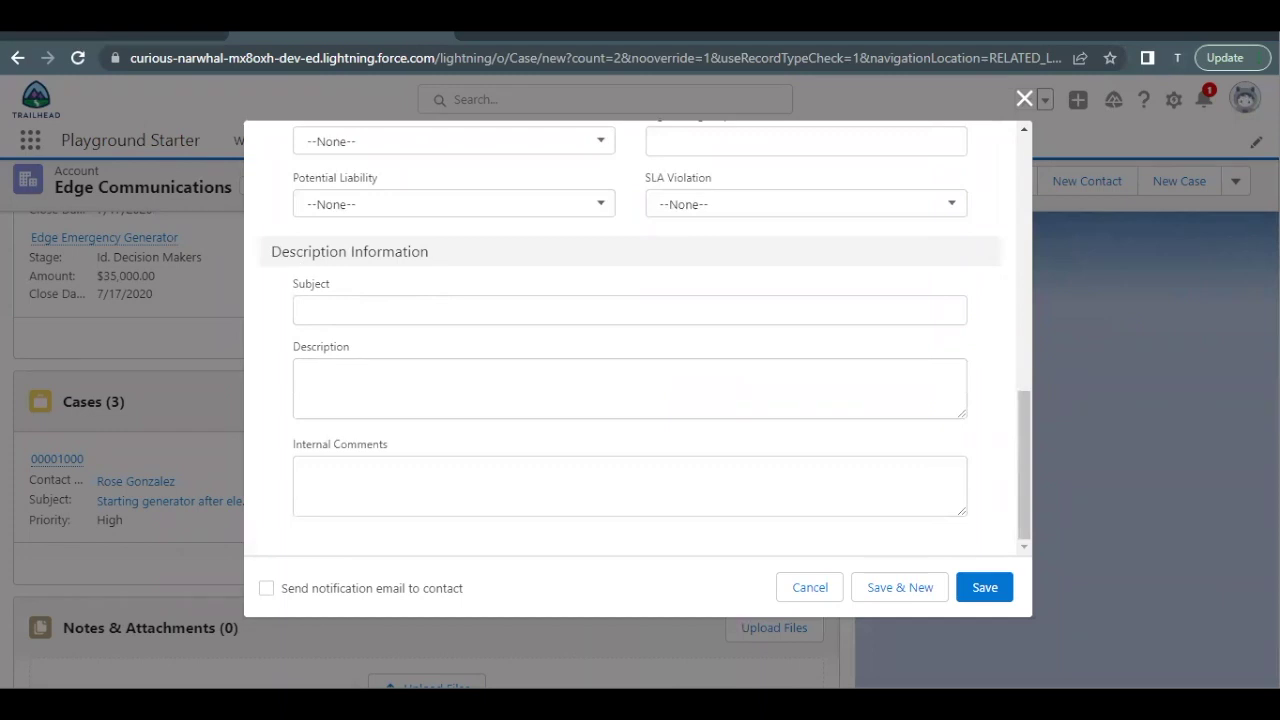
{"action": "left_click", "coordinate": [75, 33]}
{"action": "scroll", "coordinate": [345, 400], "scroll_direction": "down", "scroll_amount": 1}
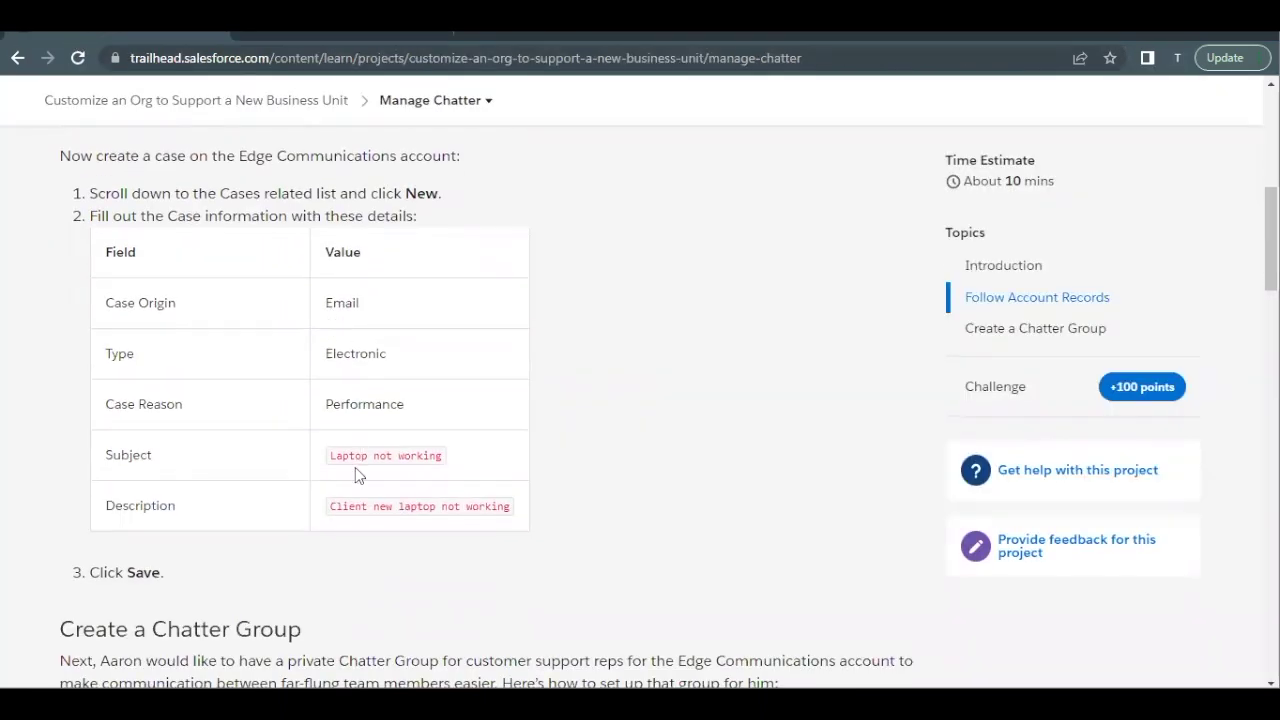
{"action": "left_click_drag", "start_coordinate": [331, 458], "coordinate": [441, 460]}
{"action": "key", "text": "ctrl+c"}
{"action": "left_click", "coordinate": [390, 33]}
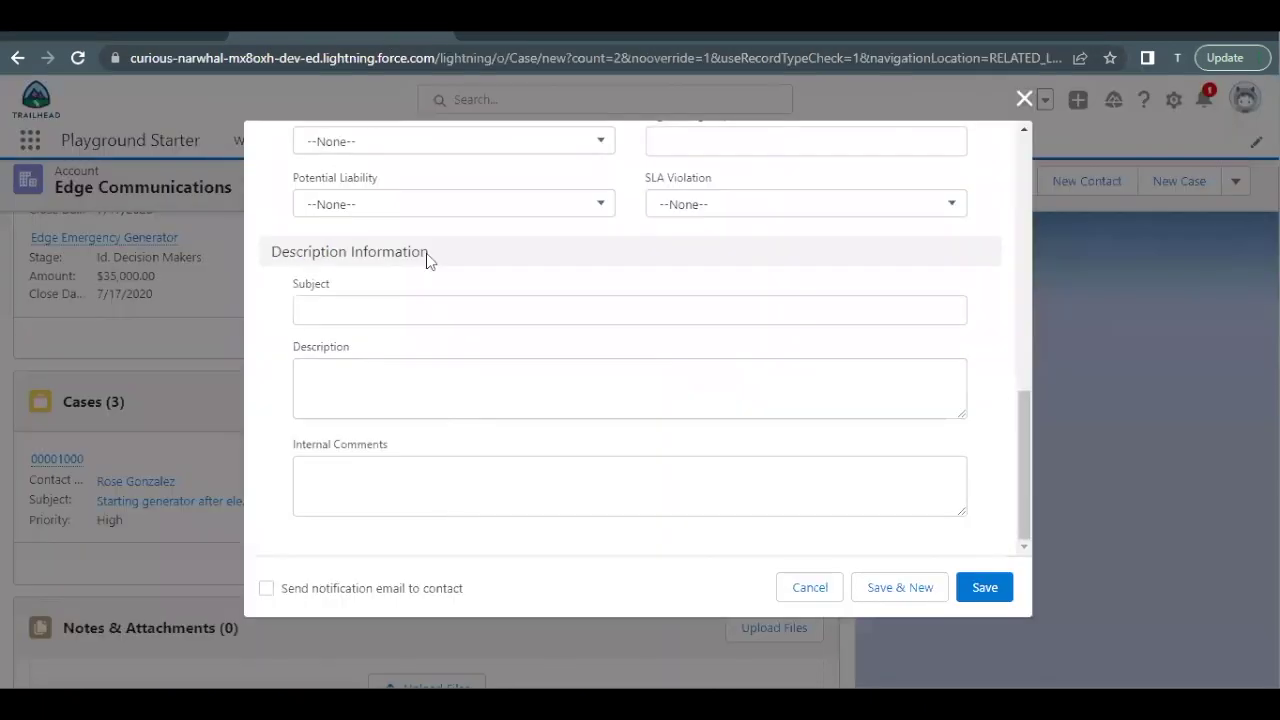
{"action": "left_click", "coordinate": [437, 320]}
{"action": "key", "text": "ctrl+v"}
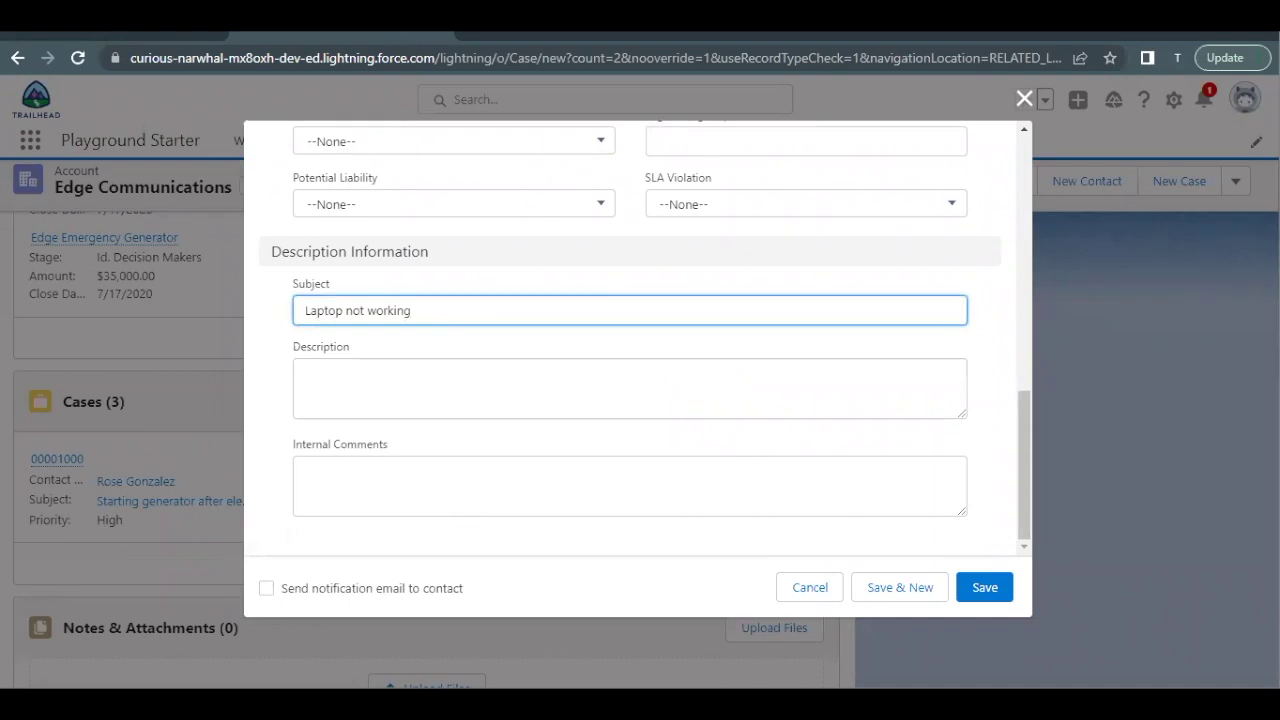
Step: Copy "Client new laptop not working" from the instructions into the case's Description field and save the case
{"action": "left_click", "coordinate": [94, 31]}
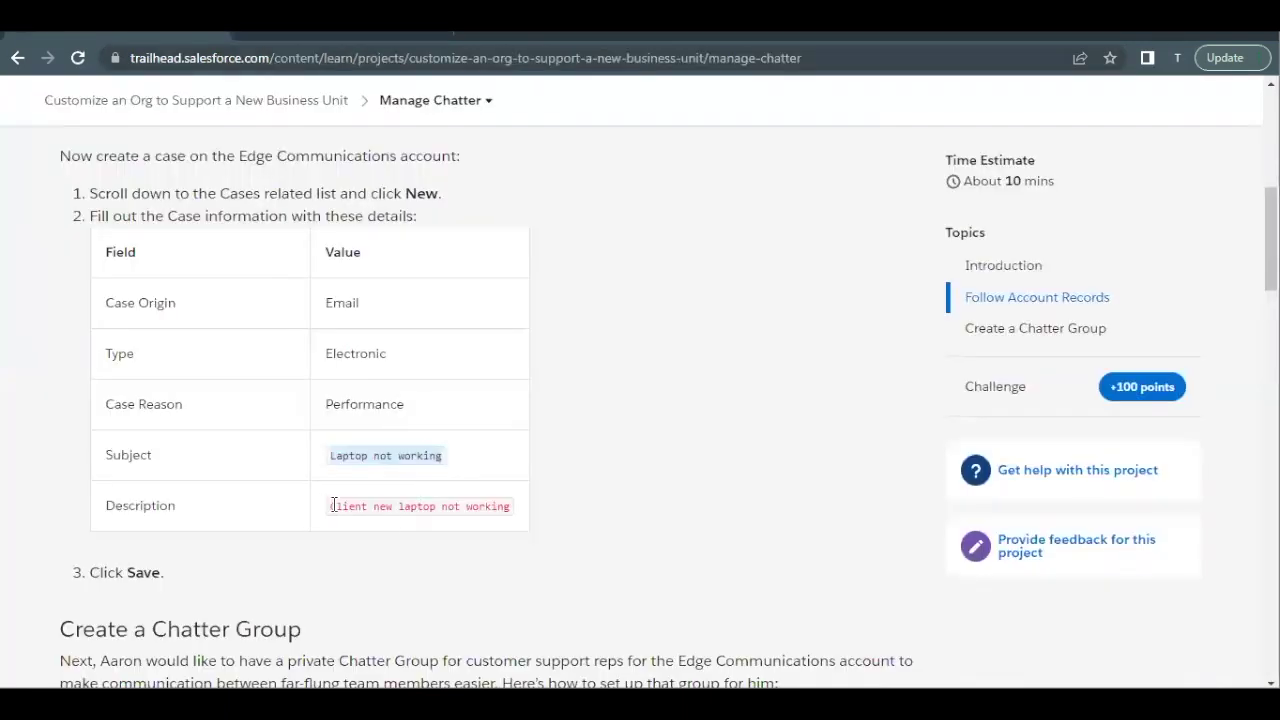
{"action": "left_click_drag", "start_coordinate": [333, 505], "coordinate": [513, 508]}
{"action": "key", "text": "ctrl+c"}
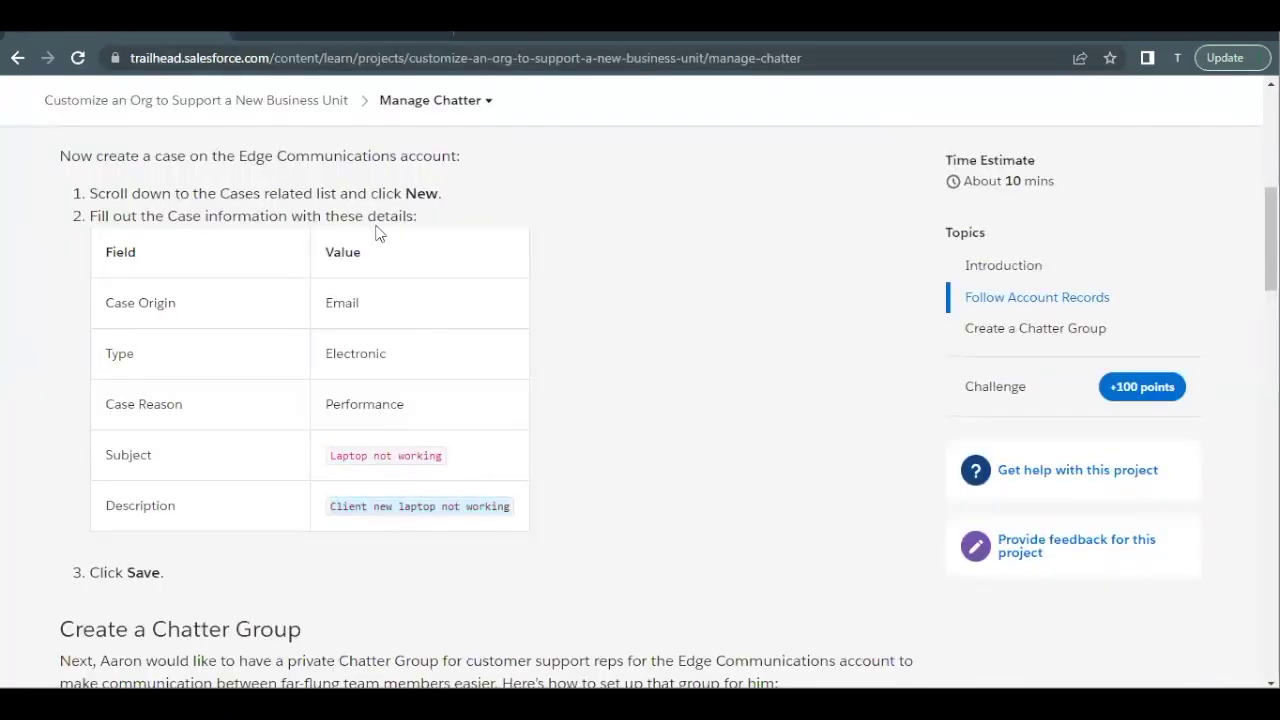
{"action": "left_click", "coordinate": [357, 33]}
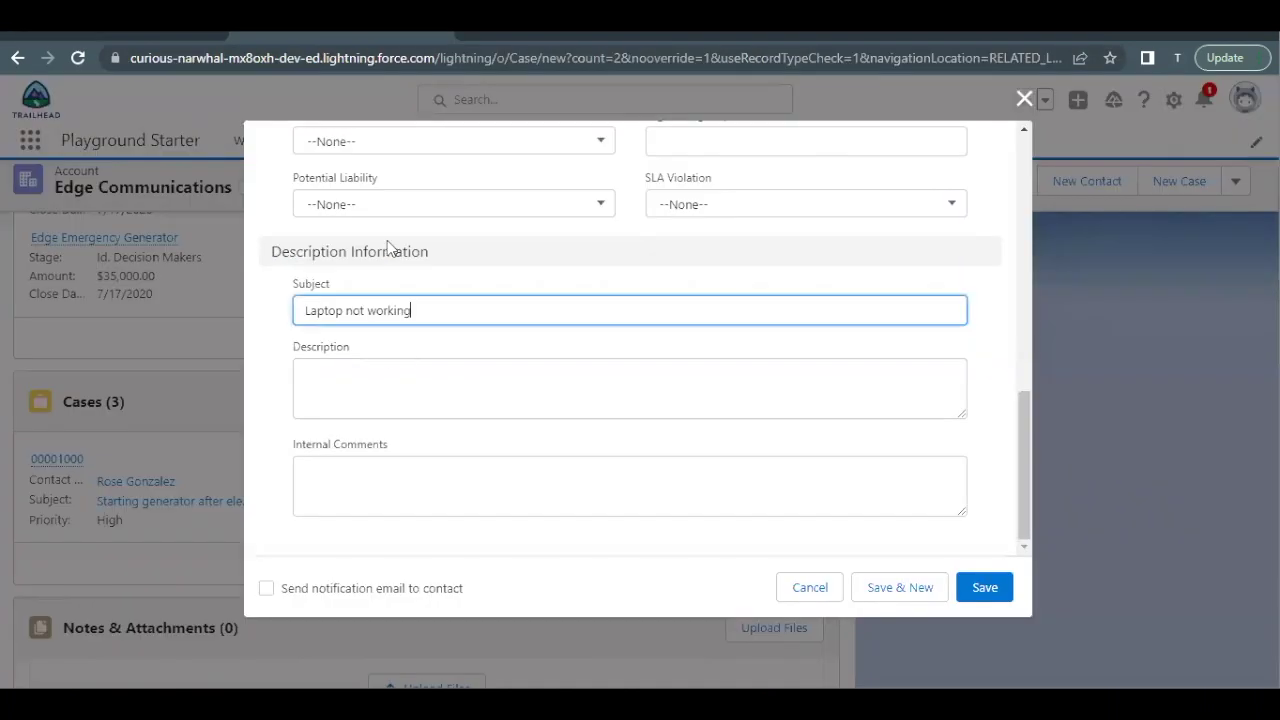
{"action": "left_click", "coordinate": [369, 375]}
{"action": "key", "text": "ctrl+v"}
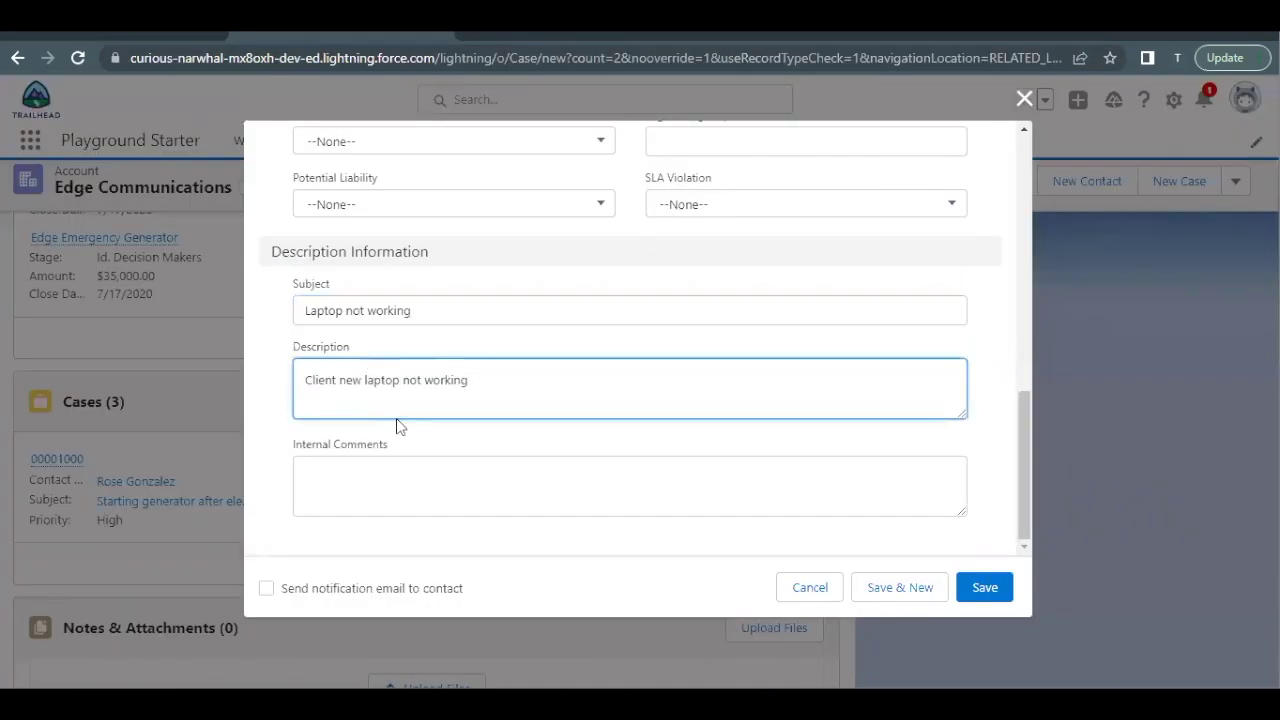
{"action": "left_click", "coordinate": [984, 588]}
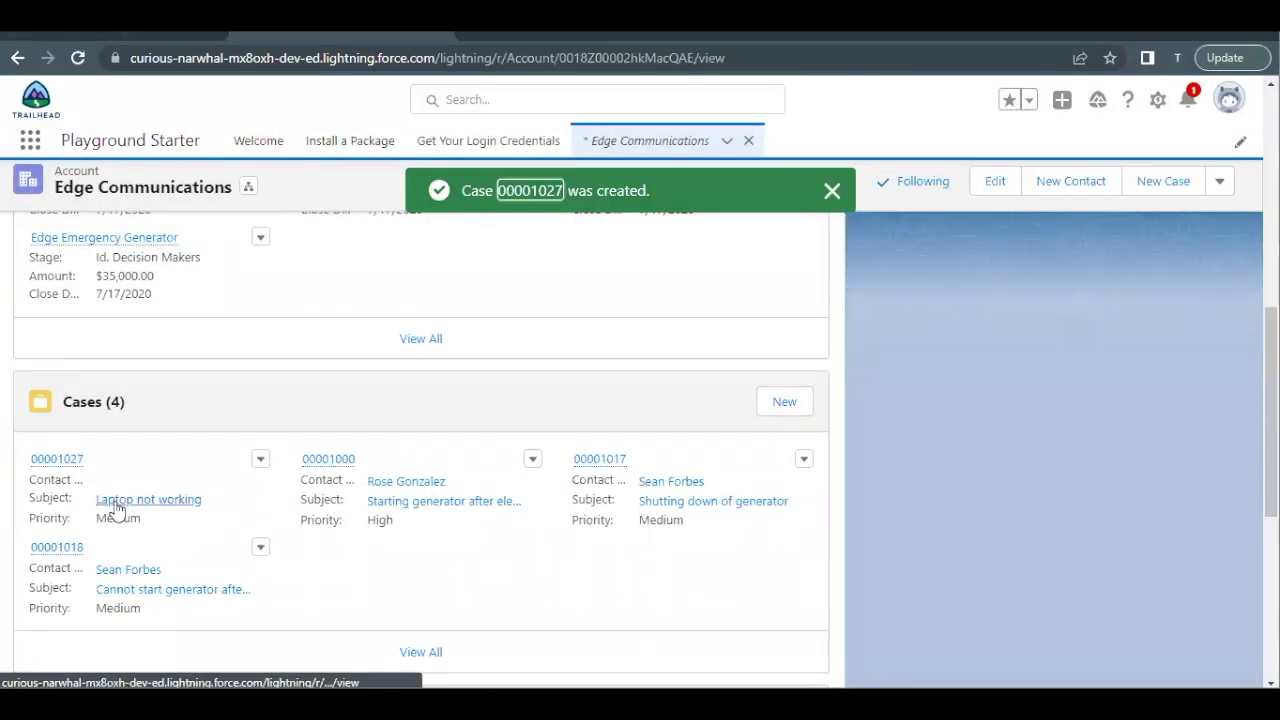
Step: Find the Create a Chatter Group section in the Trailhead instructions and copy the group name "Edge Communications Customer Support"
{"action": "left_click", "coordinate": [137, 37]}
{"action": "scroll", "coordinate": [263, 385], "scroll_direction": "down", "scroll_amount": 4}
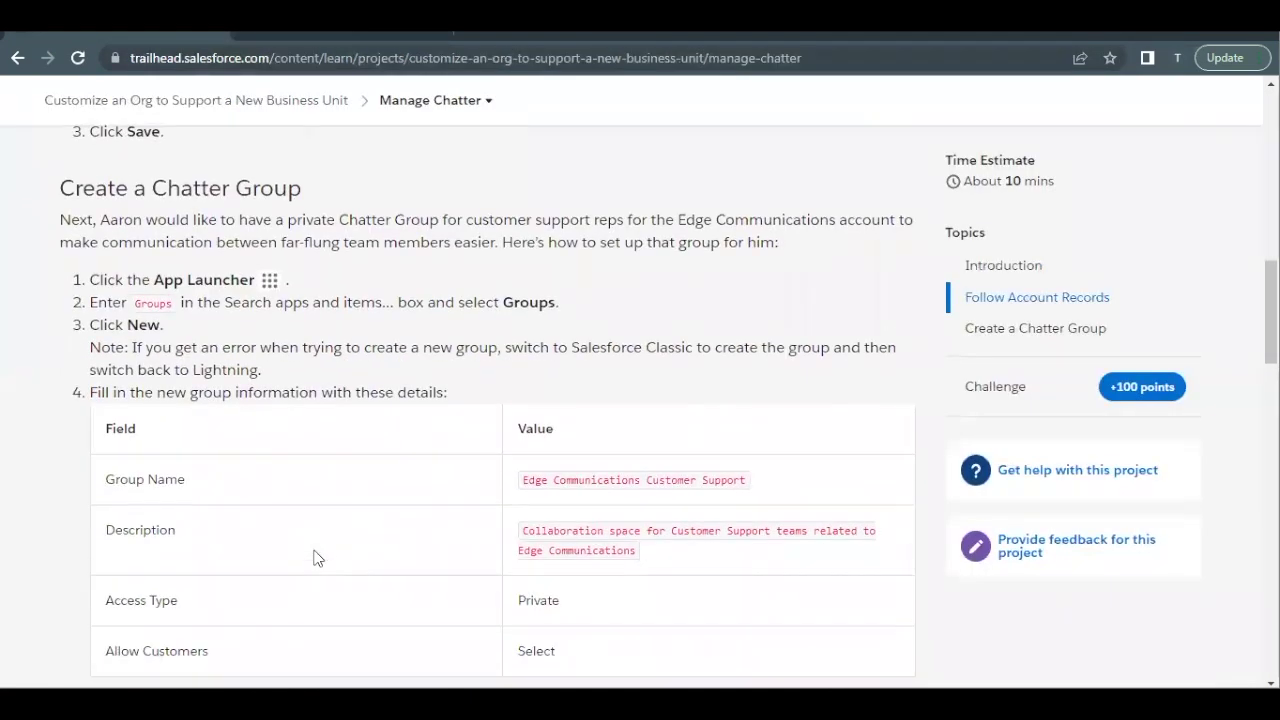
{"action": "scroll", "coordinate": [334, 430], "scroll_direction": "down", "scroll_amount": 1}
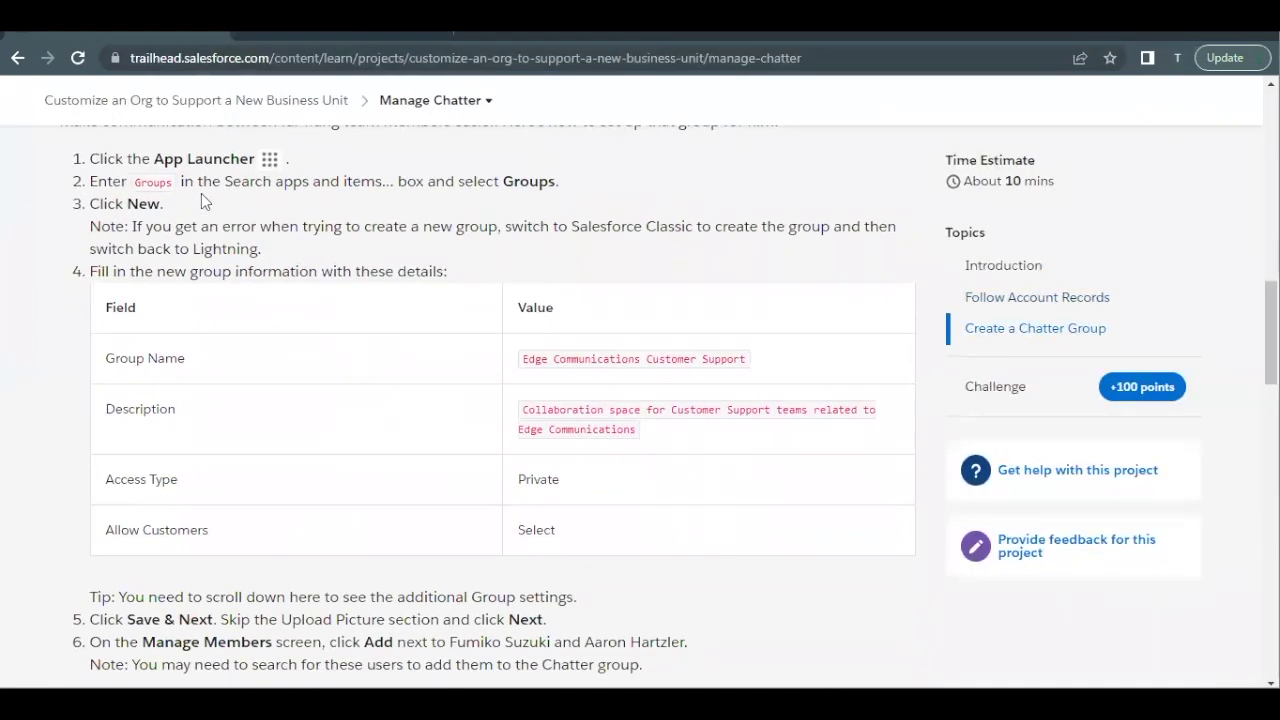
{"action": "left_click_drag", "start_coordinate": [167, 185], "coordinate": [150, 185]}
{"action": "left_click", "coordinate": [151, 203]}
{"action": "left_click_drag", "start_coordinate": [519, 360], "coordinate": [758, 364]}
{"action": "key", "text": "ctrl+c"}
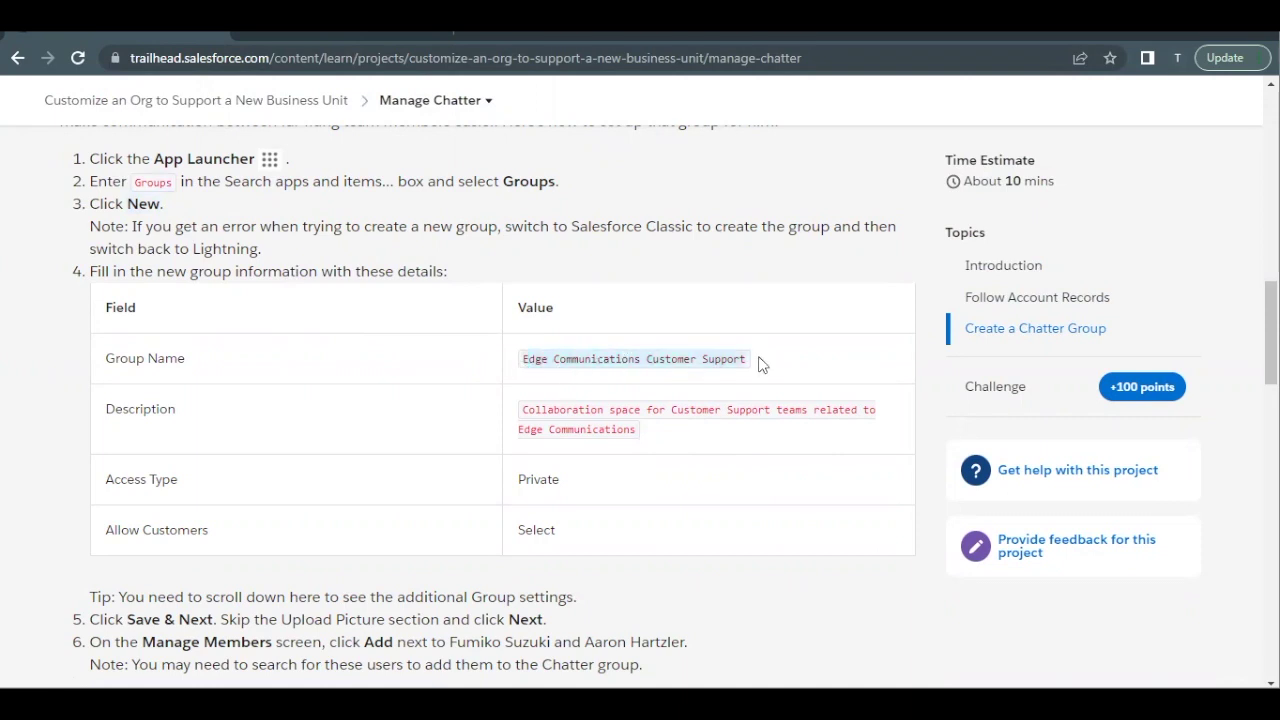
Step: Back in the Salesforce org, search the apps and items for Groups and open the Groups list
{"action": "left_click", "coordinate": [400, 37]}
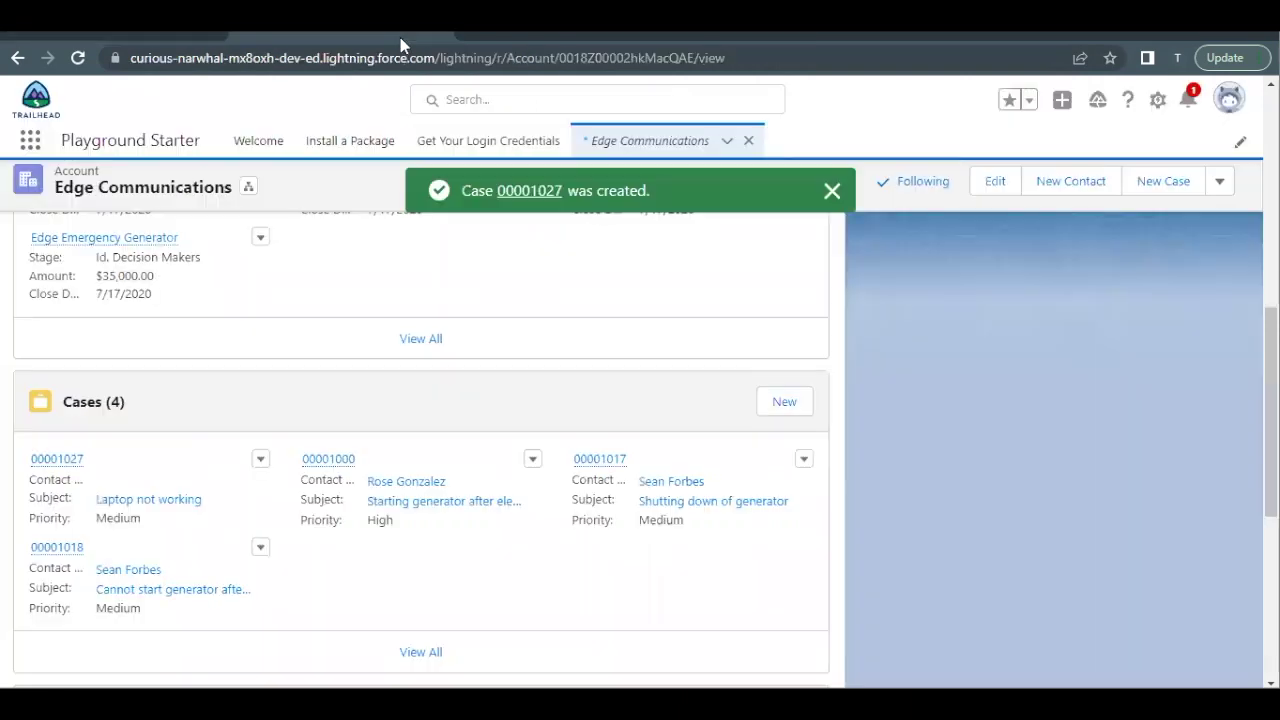
{"action": "left_click", "coordinate": [28, 145]}
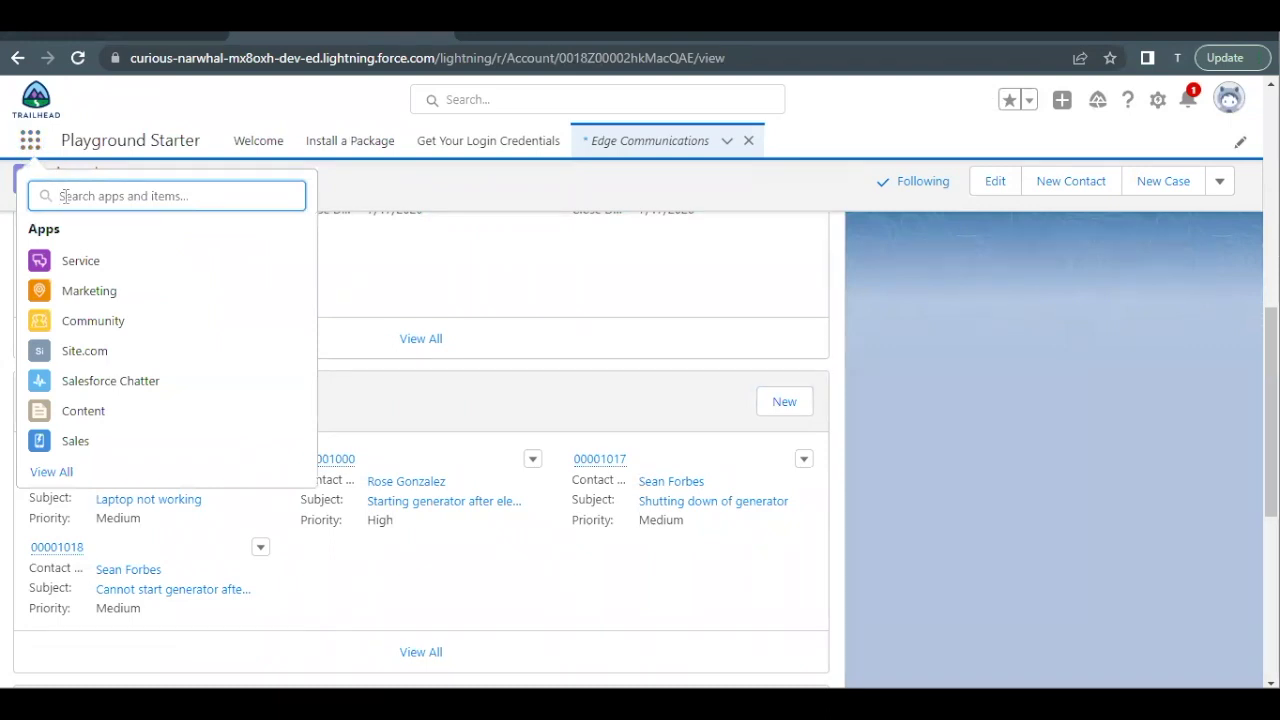
{"action": "type", "text": "Cro"}
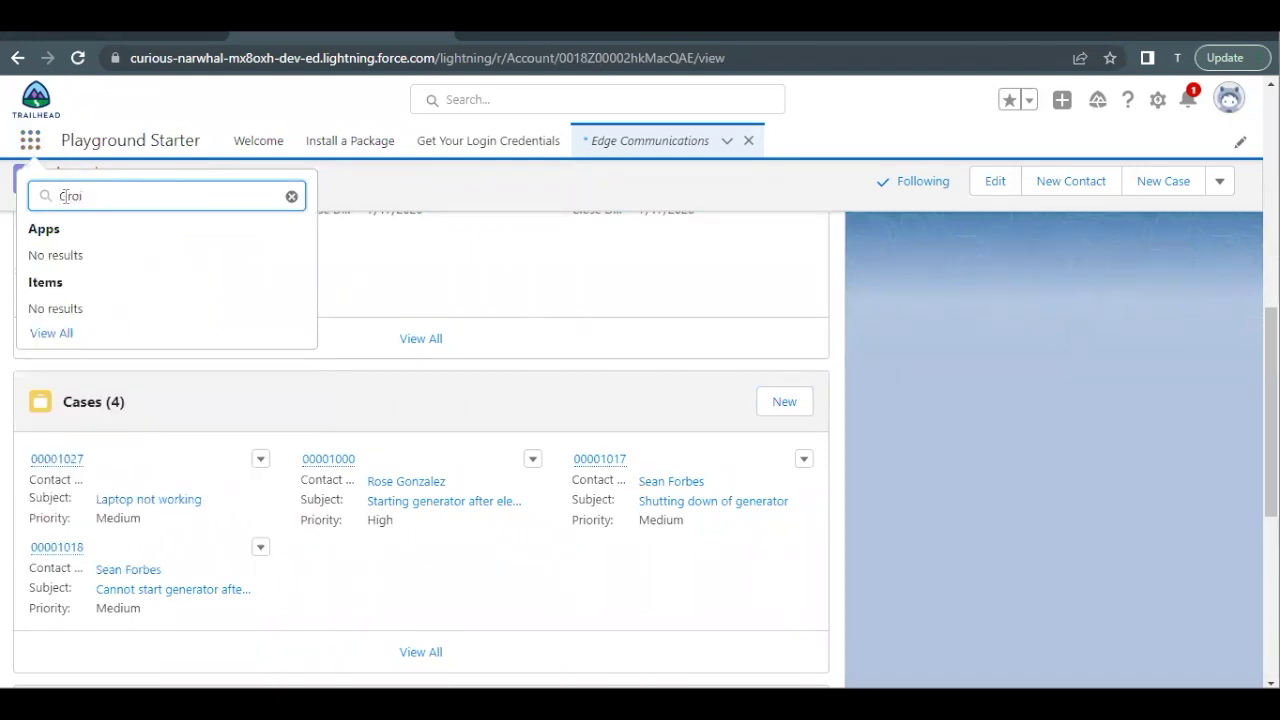
{"action": "key", "text": "BackSpace"}
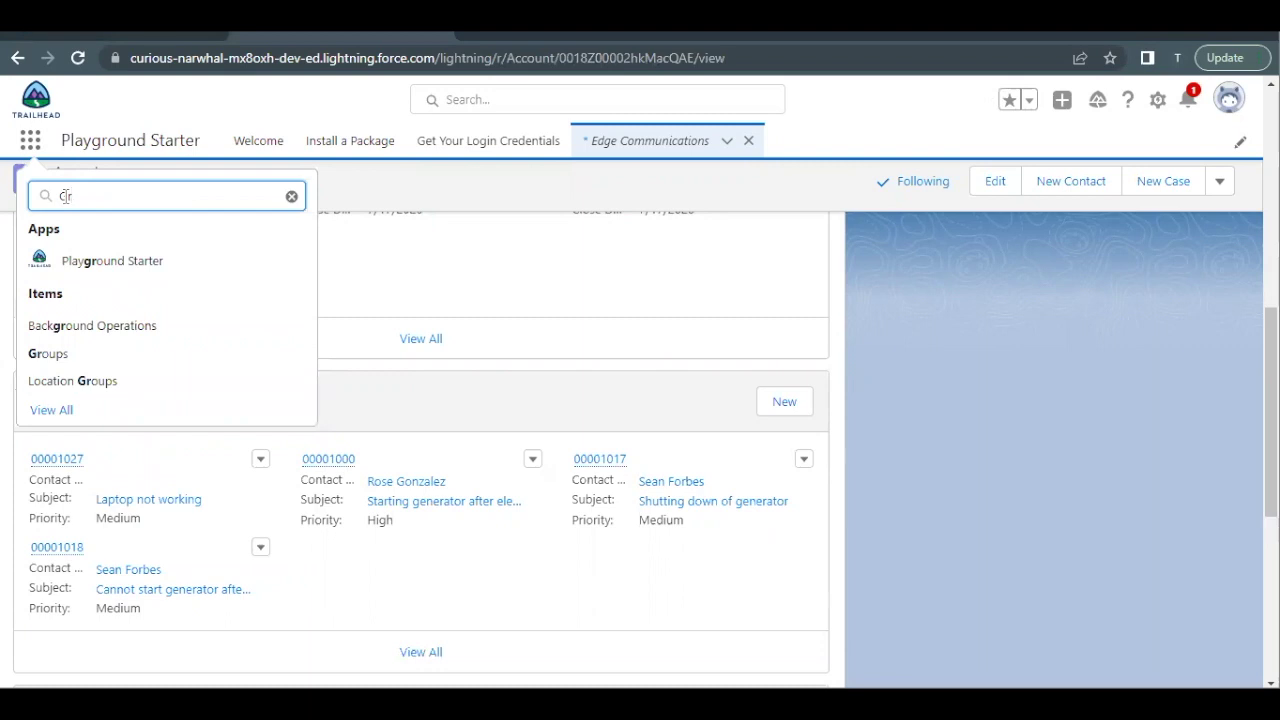
{"action": "left_click", "coordinate": [40, 356]}
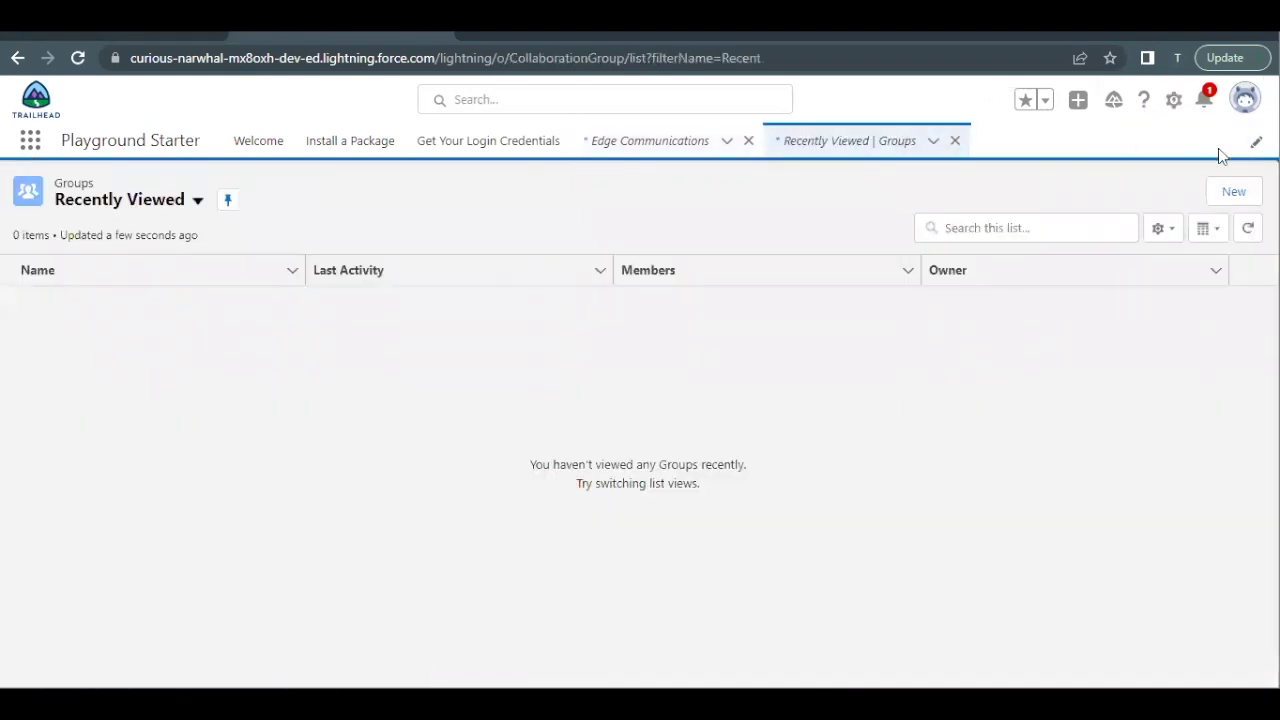
Step: Start a new group and paste the copied "Edge Communications Customer Support" as its name
{"action": "left_click", "coordinate": [1232, 191]}
{"action": "left_click", "coordinate": [452, 254]}
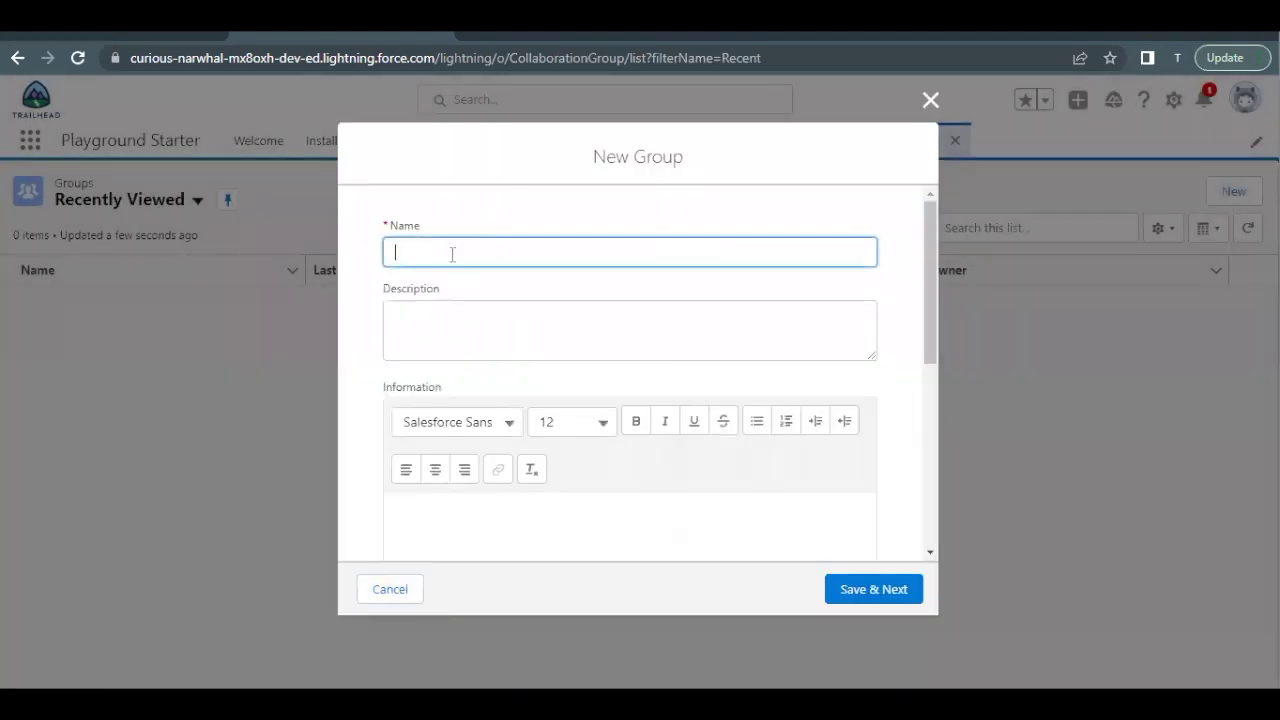
{"action": "key", "text": "ctrl+v"}
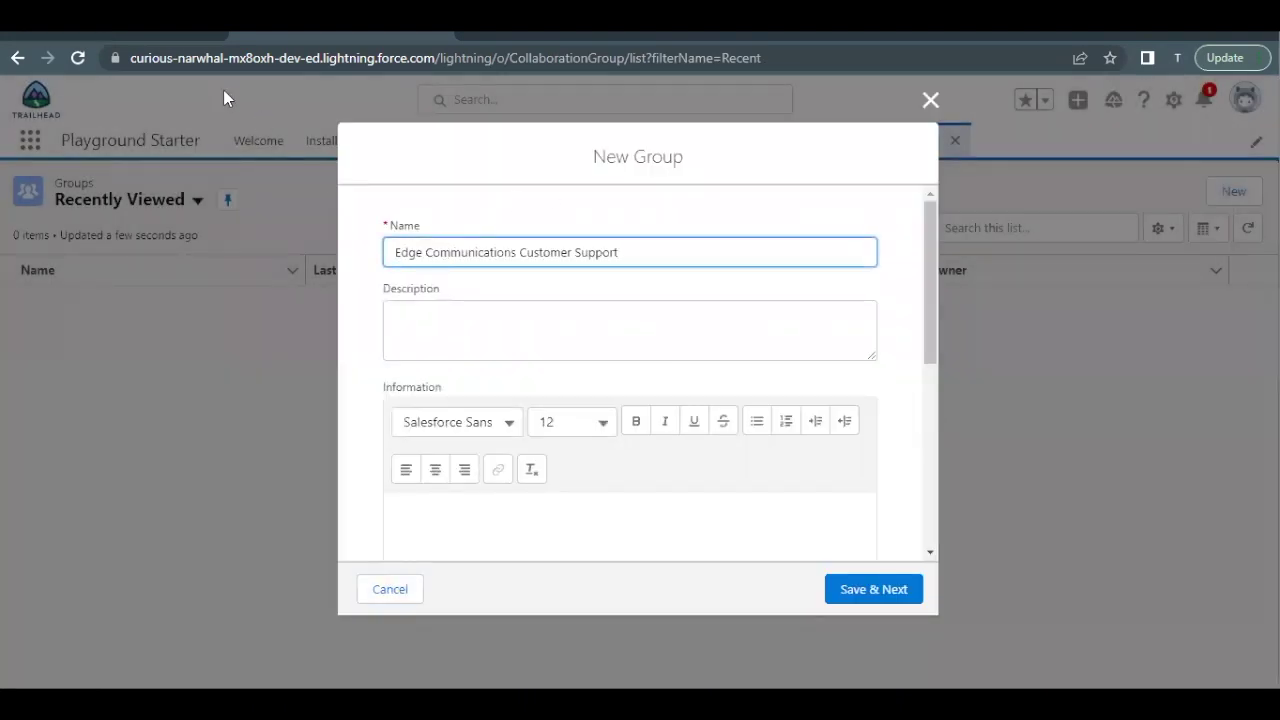
Step: Copy "Collaboration space for Customer Support teams related to Edge Communications" from the Trailhead instructions into the new group's Description
{"action": "left_click", "coordinate": [141, 44]}
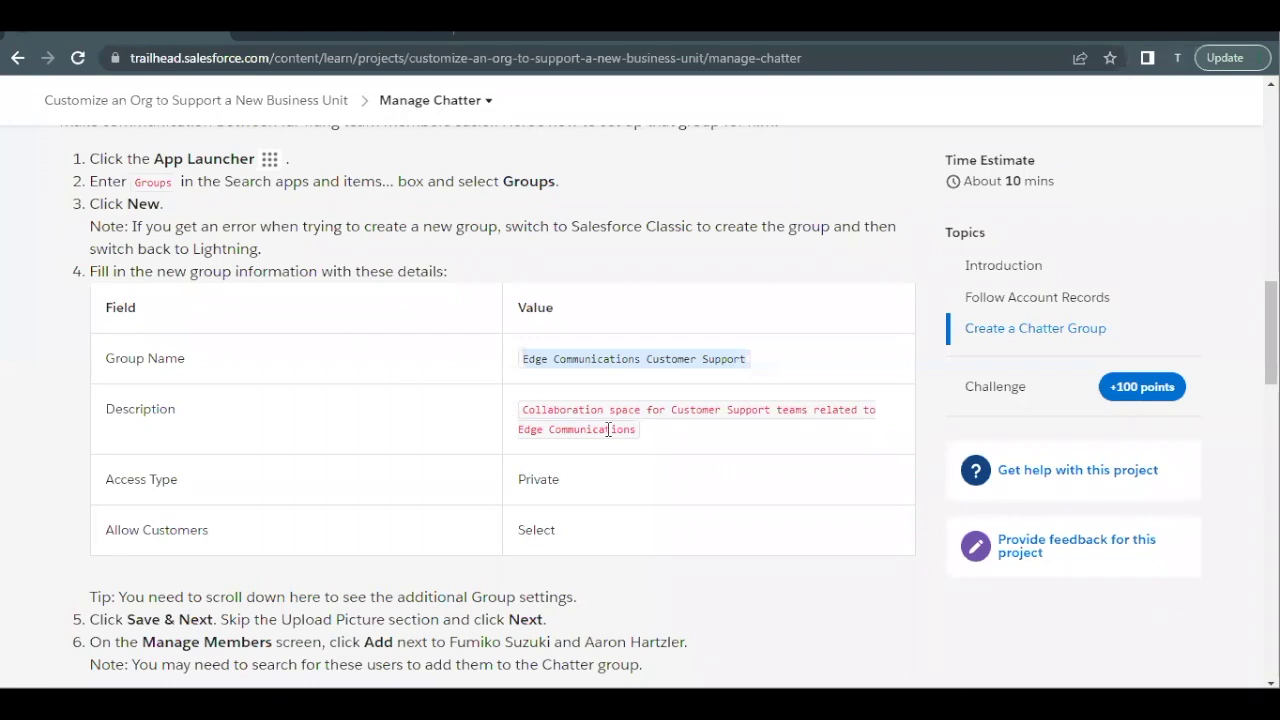
{"action": "triple_click", "coordinate": [644, 432]}
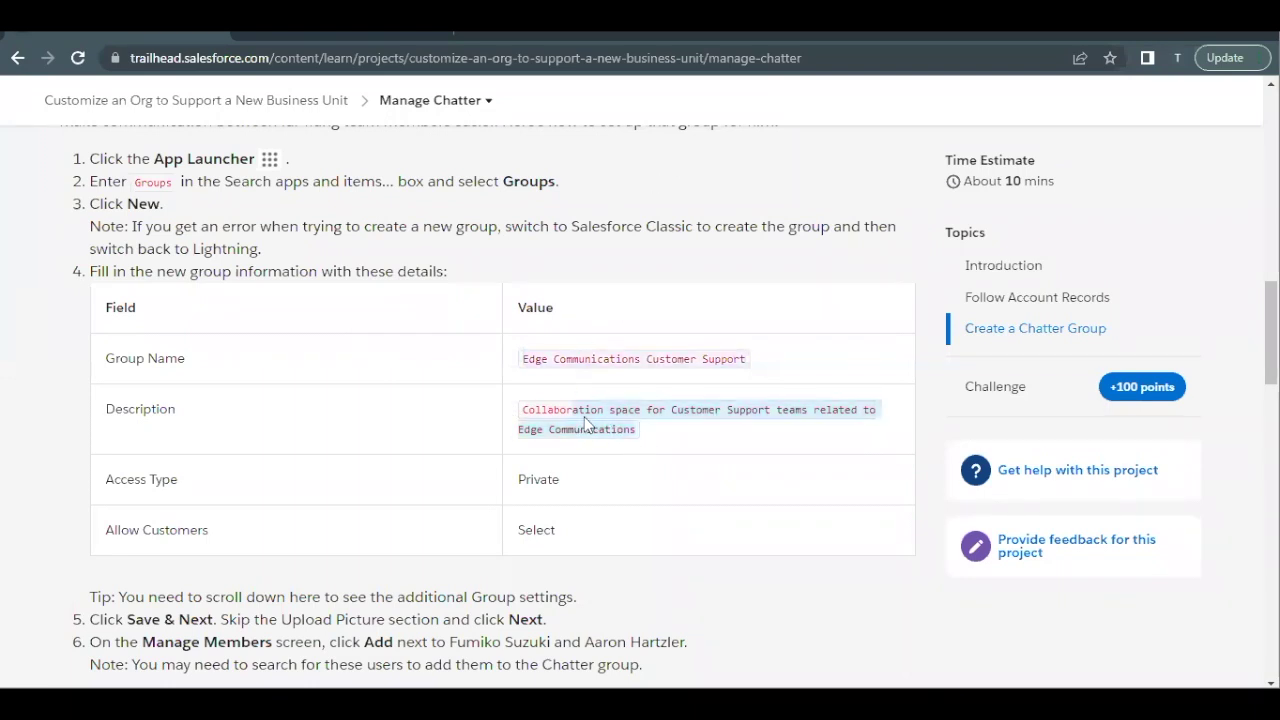
{"action": "left_click_drag", "start_coordinate": [585, 424], "coordinate": [524, 410]}
{"action": "key", "text": "ctrl+c"}
{"action": "left_click", "coordinate": [338, 40]}
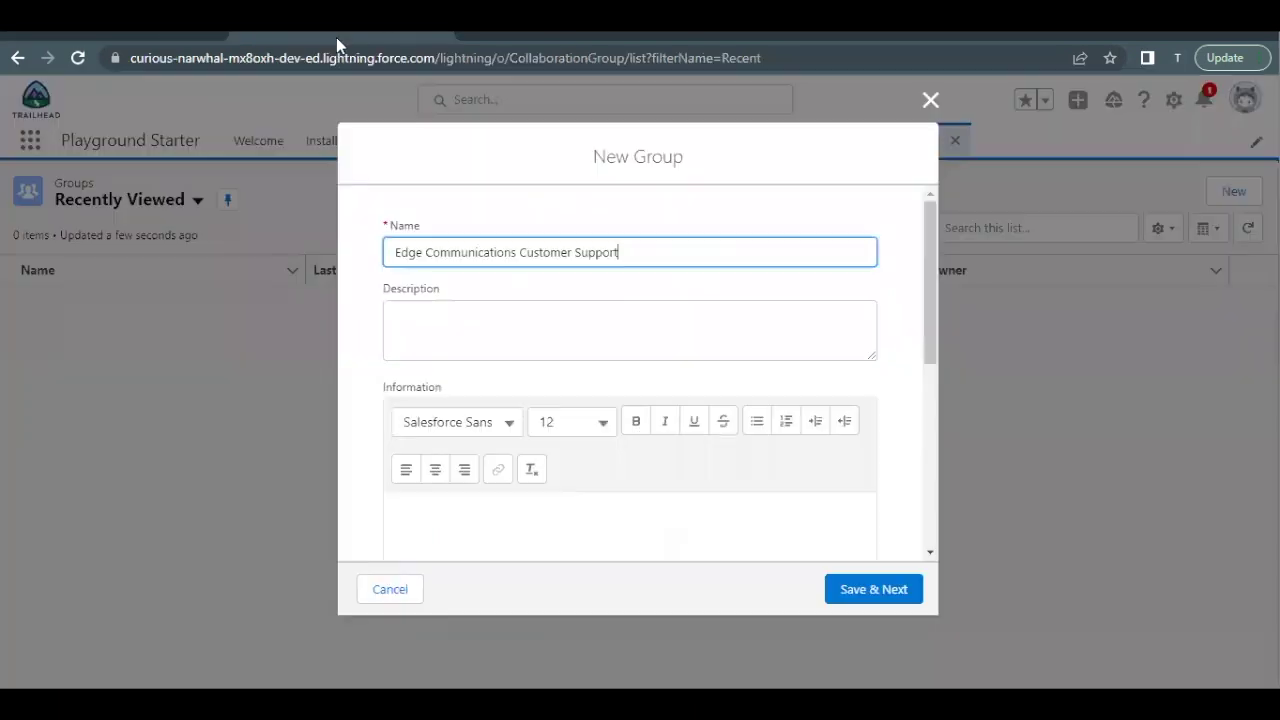
{"action": "left_click", "coordinate": [486, 346]}
{"action": "key", "text": "ctrl+v"}
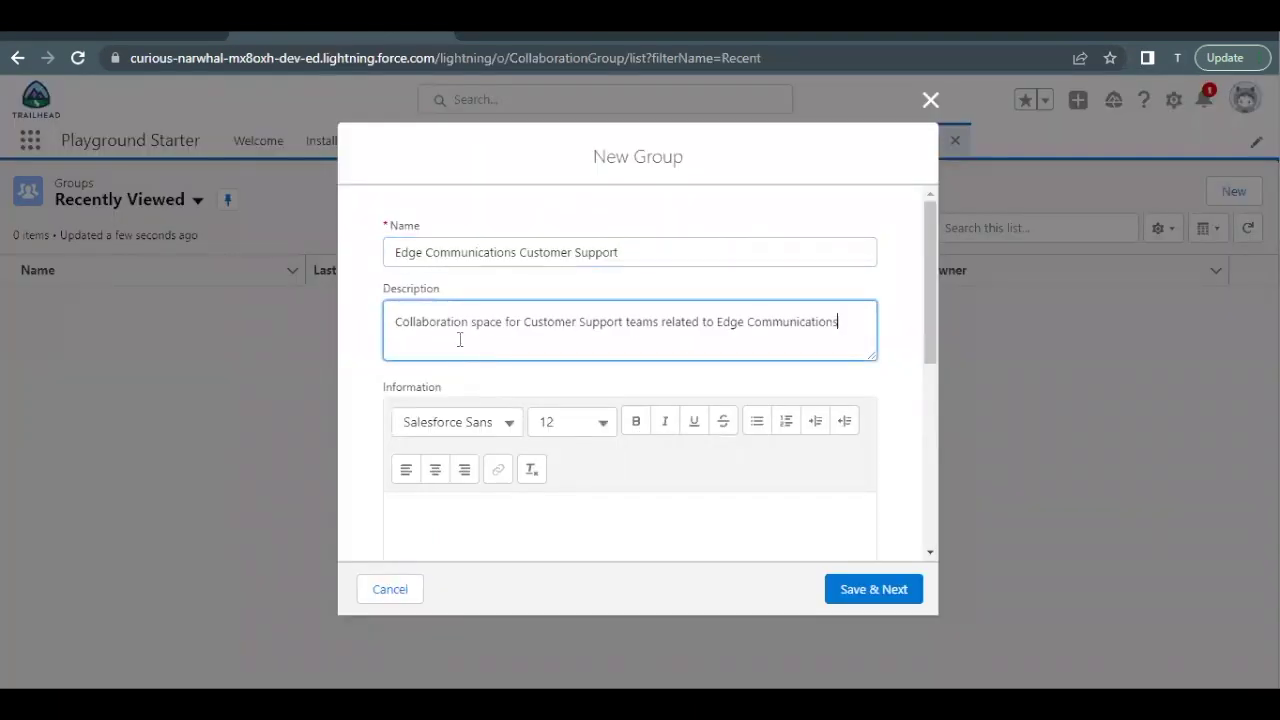
Step: Check the remaining group settings in Trailhead, set Access Type to Private, enable Allow customers, and save the new group
{"action": "left_click", "coordinate": [107, 39]}
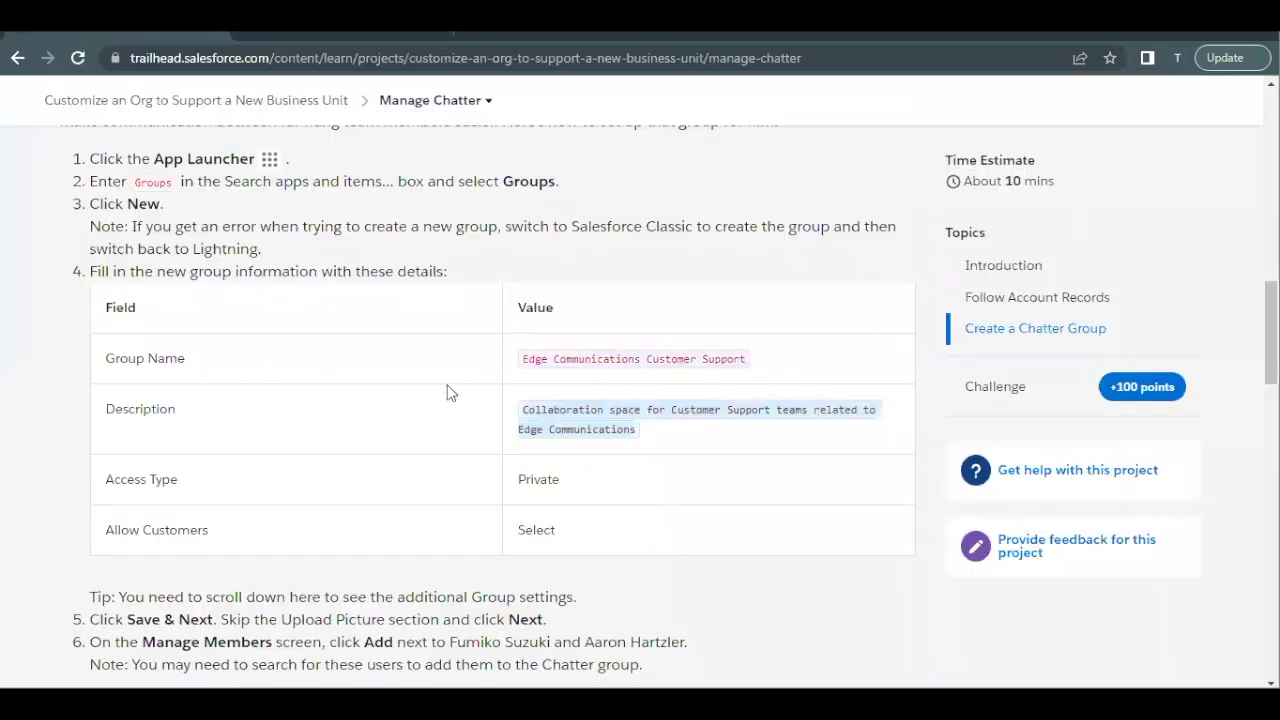
{"action": "scroll", "coordinate": [449, 391], "scroll_direction": "down", "scroll_amount": 1}
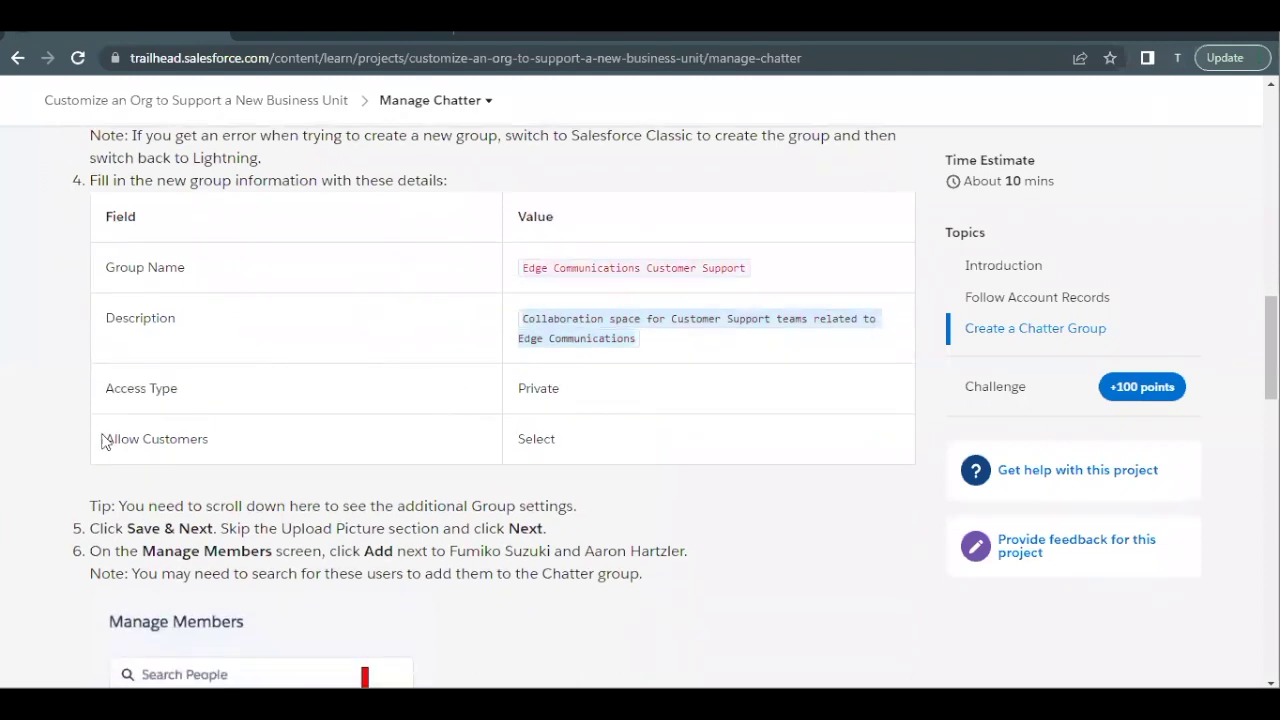
{"action": "left_click", "coordinate": [372, 38]}
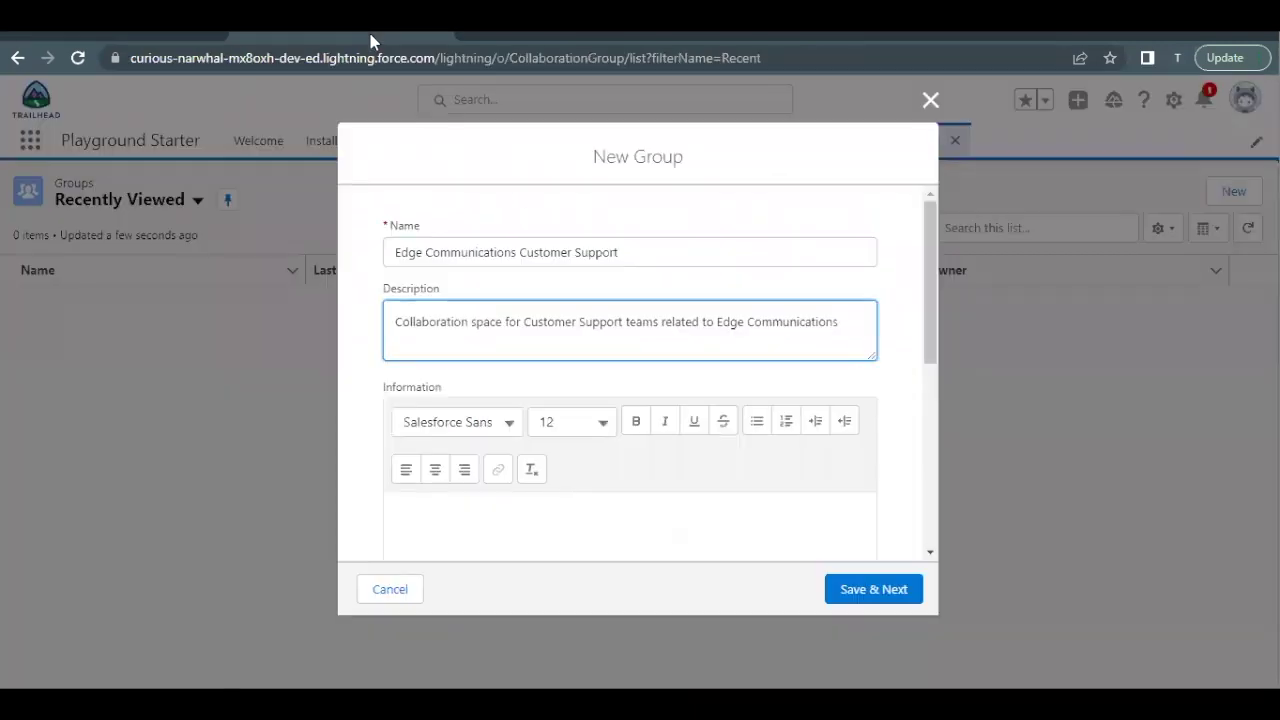
{"action": "scroll", "coordinate": [484, 350], "scroll_direction": "down", "scroll_amount": 4}
{"action": "scroll", "coordinate": [484, 360], "scroll_direction": "down", "scroll_amount": 1}
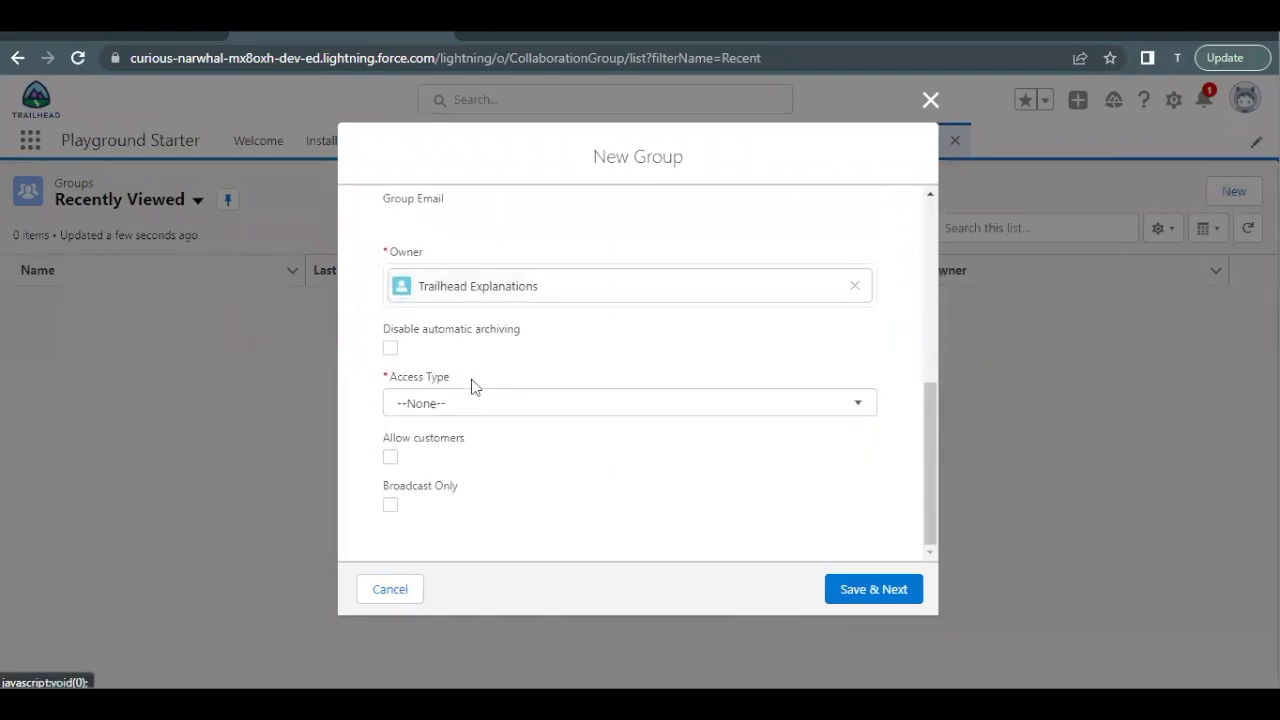
{"action": "left_click", "coordinate": [466, 408]}
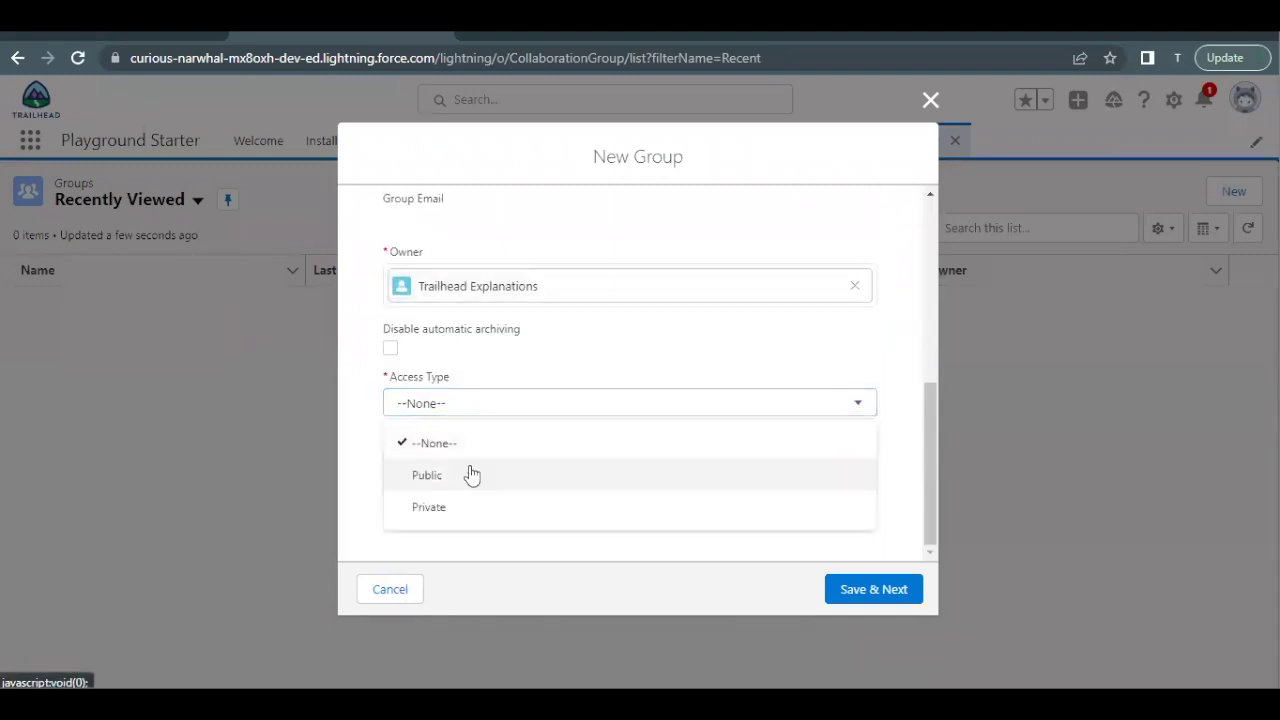
{"action": "left_click", "coordinate": [462, 506]}
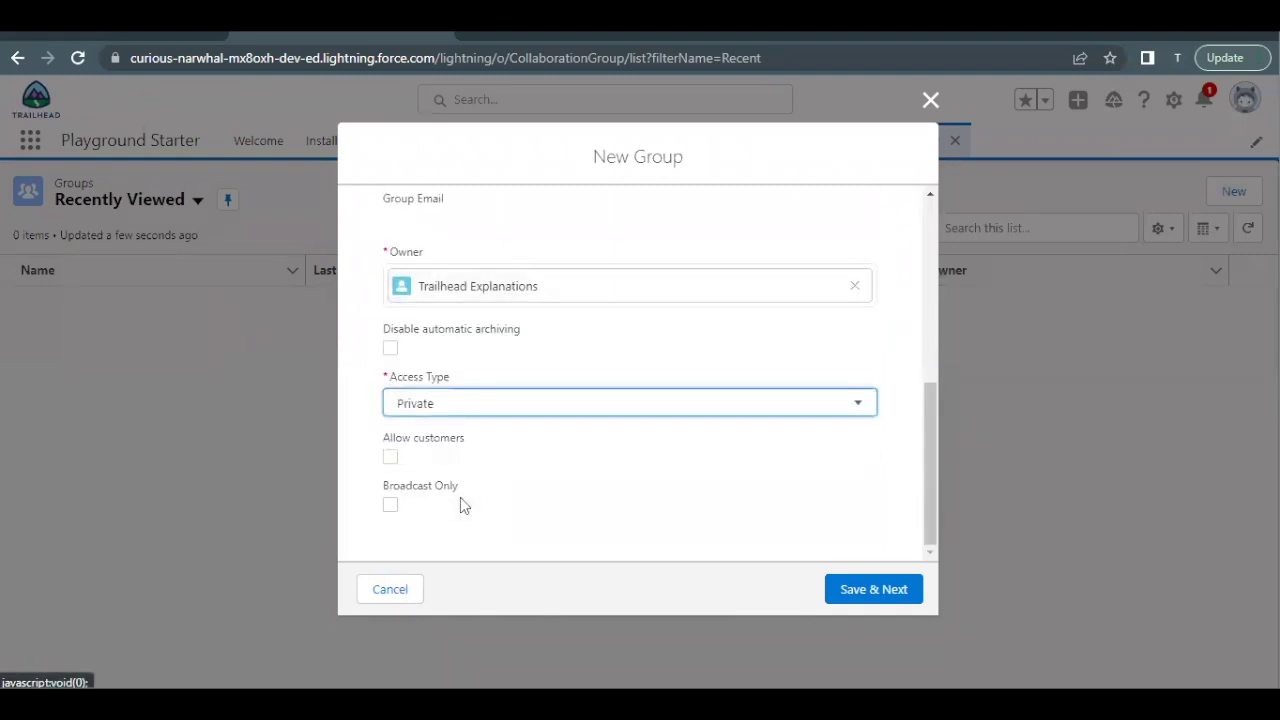
{"action": "left_click", "coordinate": [390, 457]}
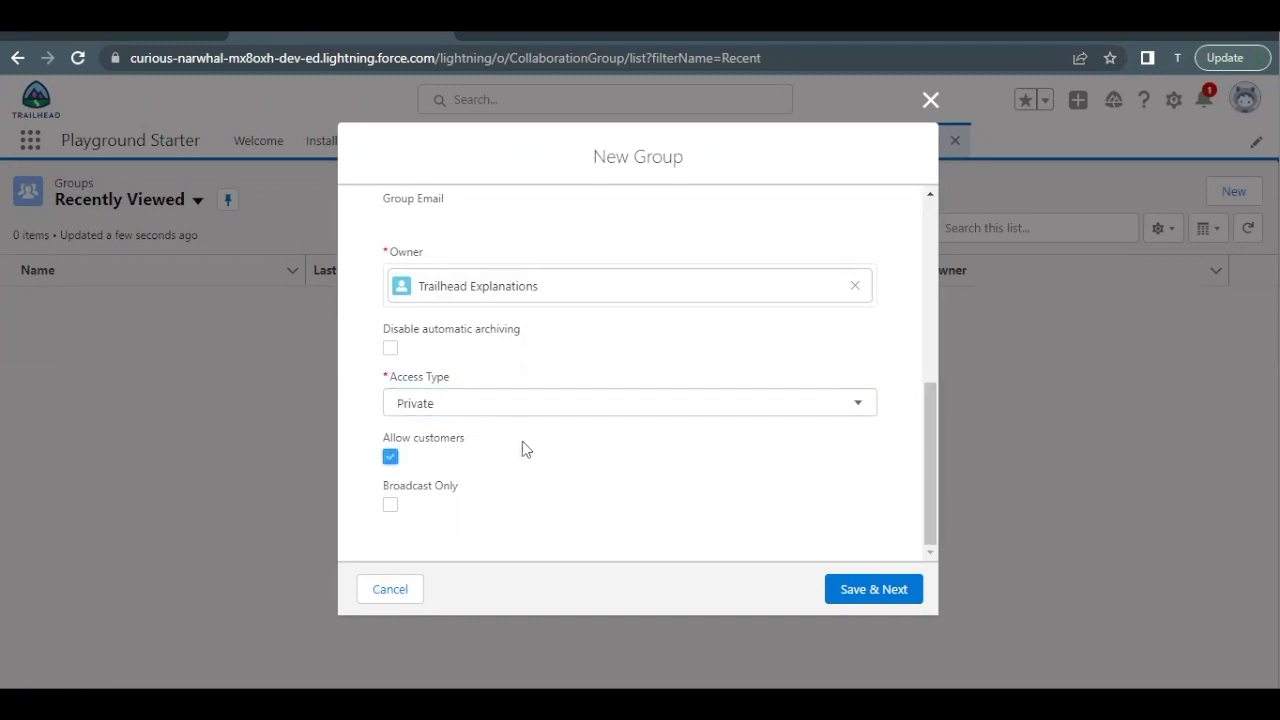
{"action": "left_click", "coordinate": [866, 592]}
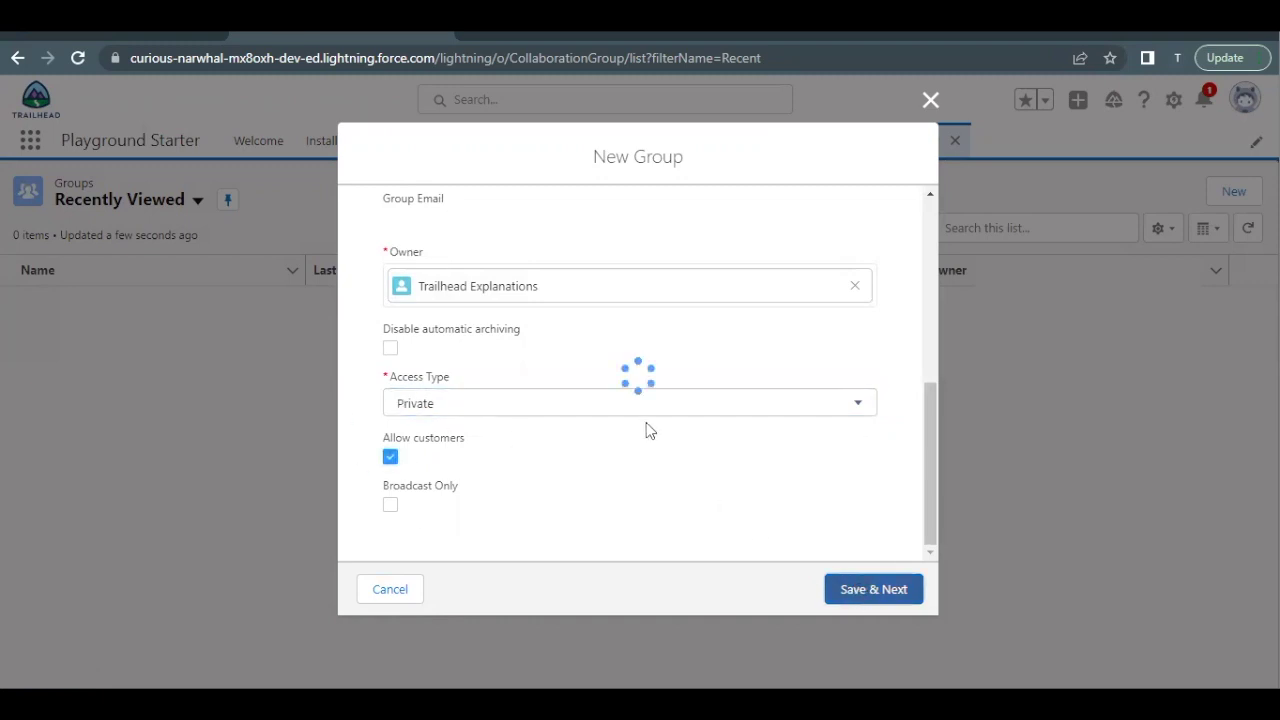
Step: Skip the group picture upload and add both listed Customer Support Reps as group members
{"action": "left_click", "coordinate": [894, 598]}
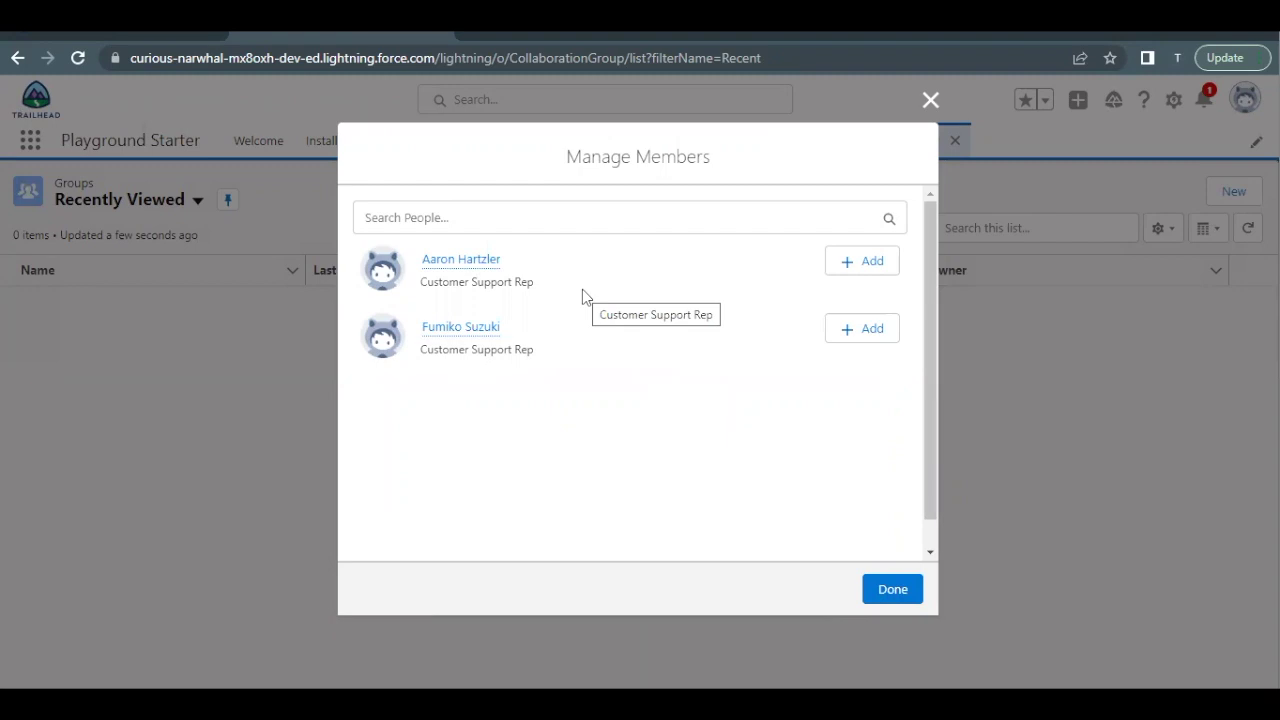
{"action": "left_click", "coordinate": [845, 264]}
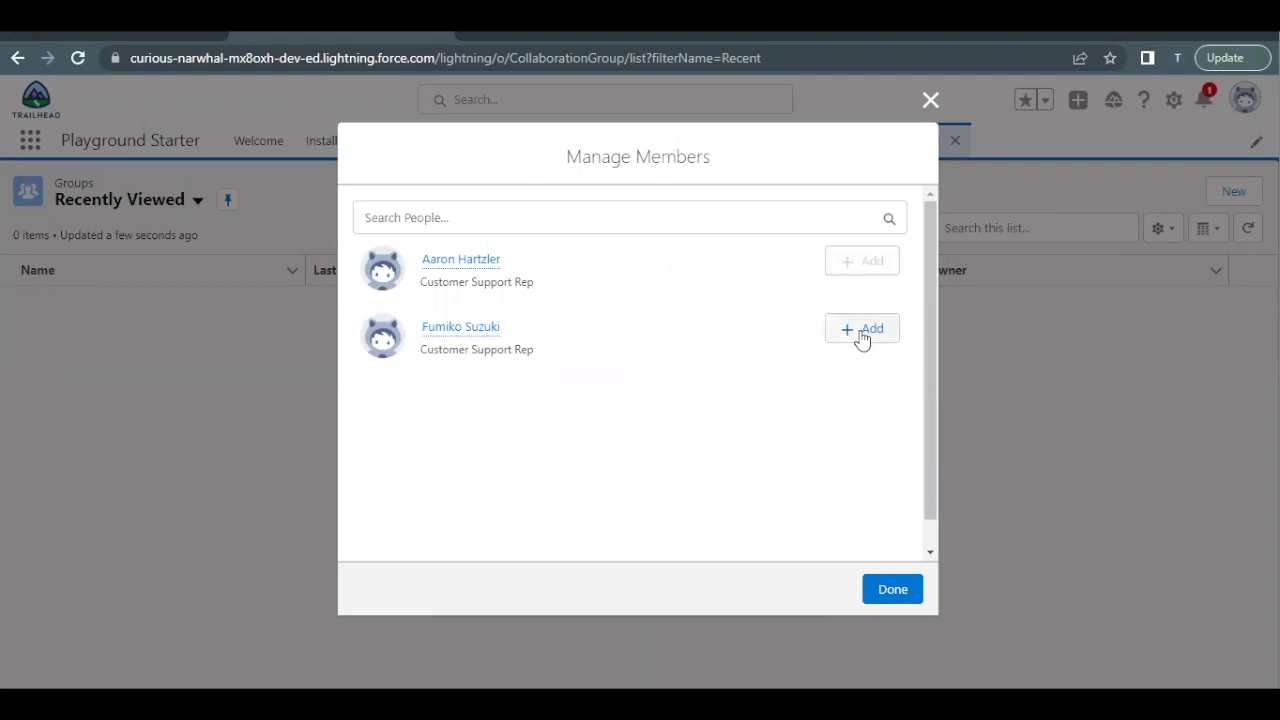
{"action": "left_click", "coordinate": [860, 334]}
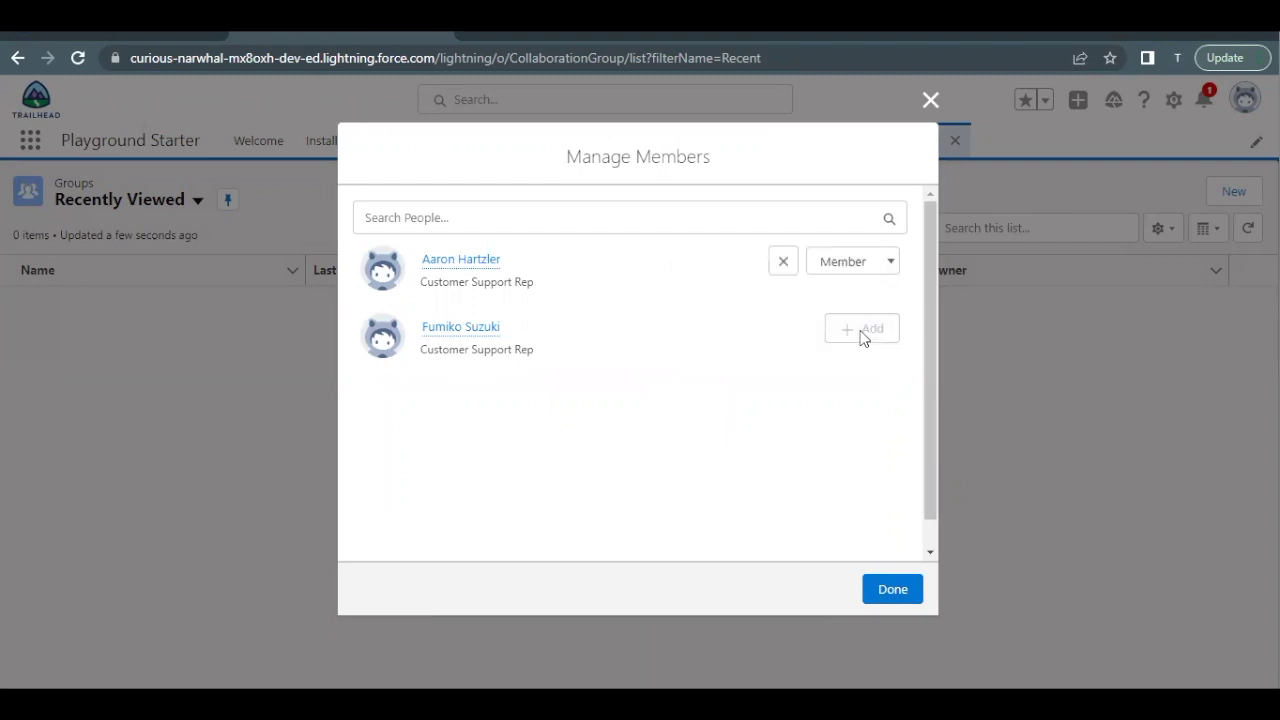
Step: Copy the full "Welcome to the Edge Communications Customer Support group." message, including its second sentence, from the Trailhead instructions
{"action": "left_click", "coordinate": [149, 38]}
{"action": "scroll", "coordinate": [422, 430], "scroll_direction": "down", "scroll_amount": 3}
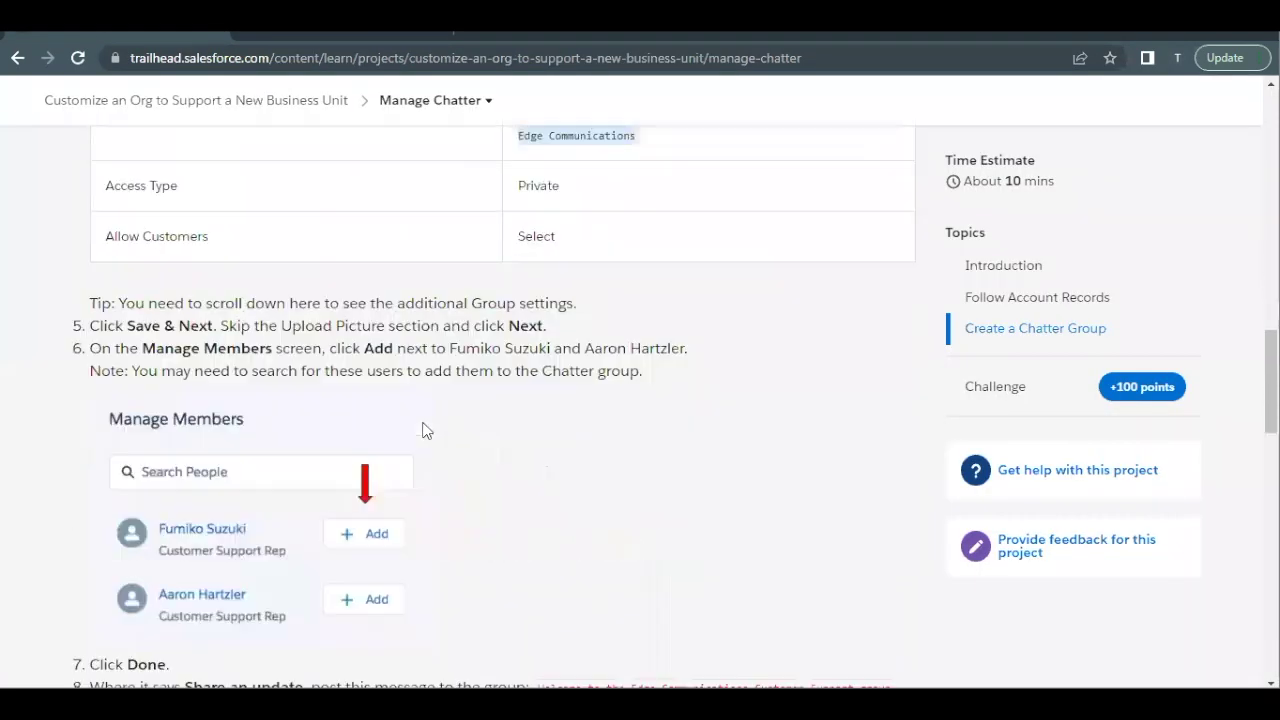
{"action": "scroll", "coordinate": [422, 430], "scroll_direction": "down", "scroll_amount": 2}
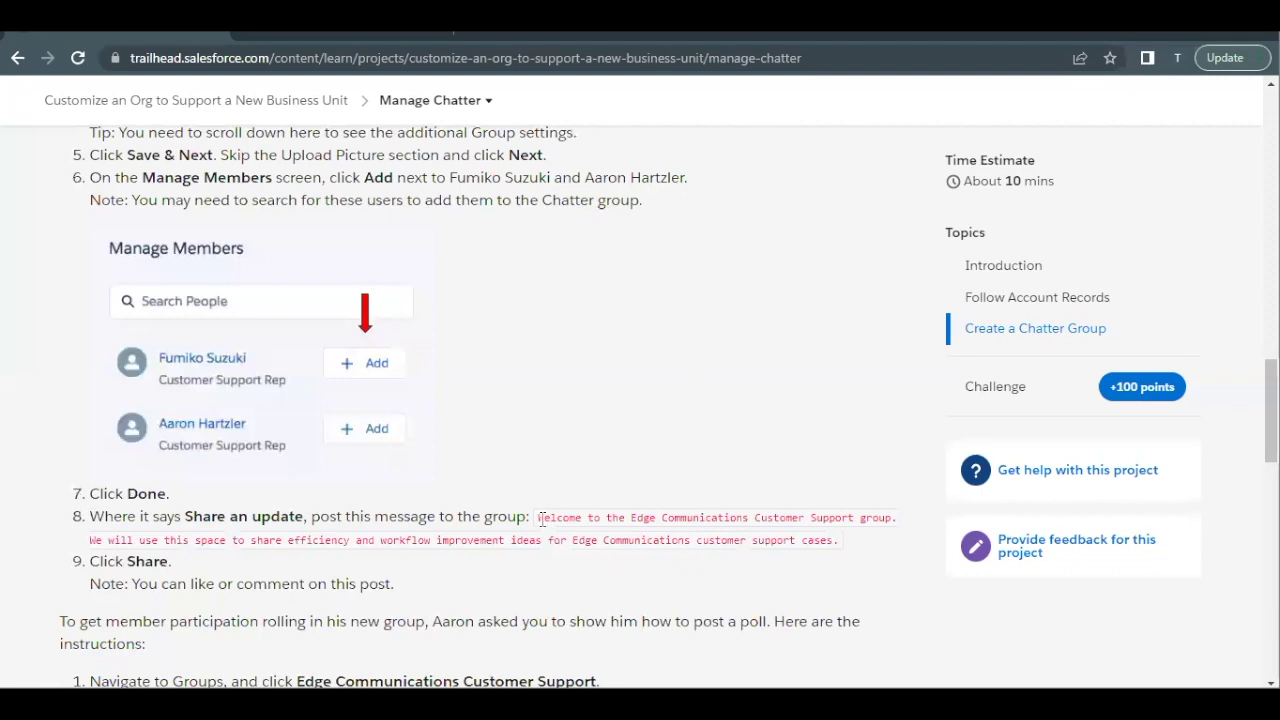
{"action": "left_click_drag", "start_coordinate": [540, 518], "coordinate": [839, 546]}
{"action": "key", "text": "ctrl+c"}
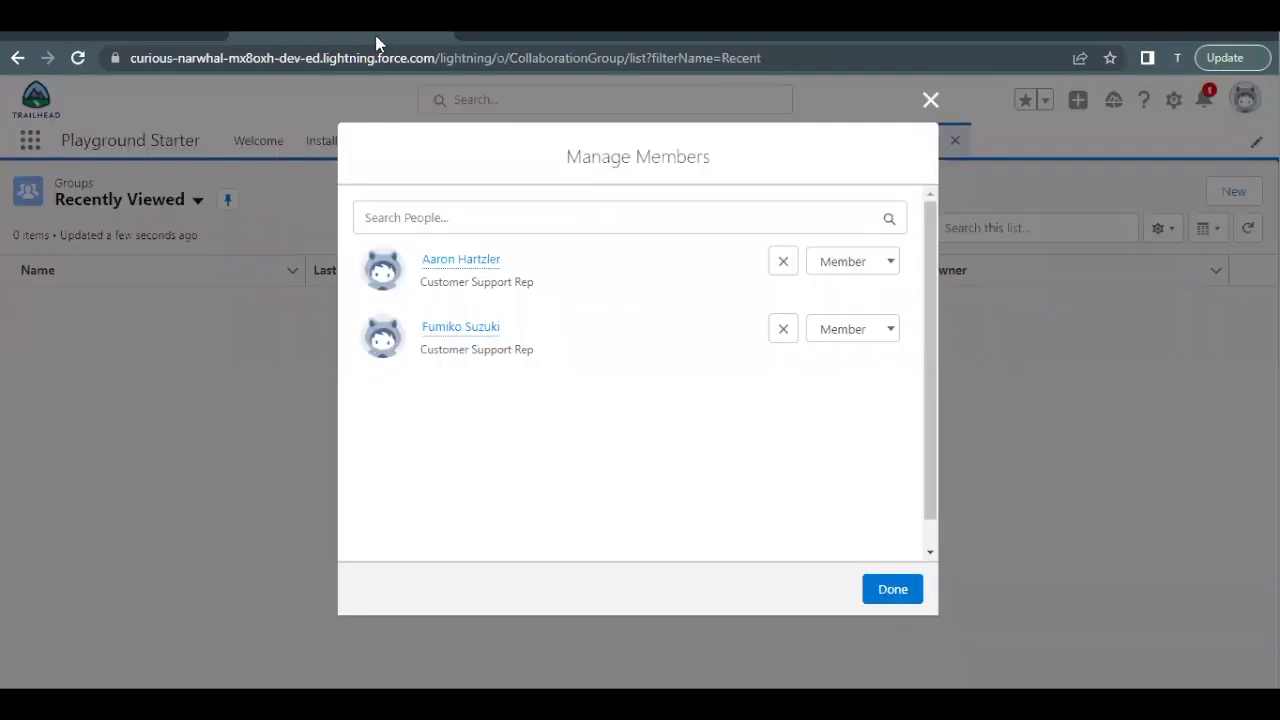
Step: Finish managing members in the org and review the new group's page, including its access type and posting area
{"action": "left_click", "coordinate": [378, 42]}
{"action": "scroll", "coordinate": [742, 500], "scroll_direction": "down", "scroll_amount": 1}
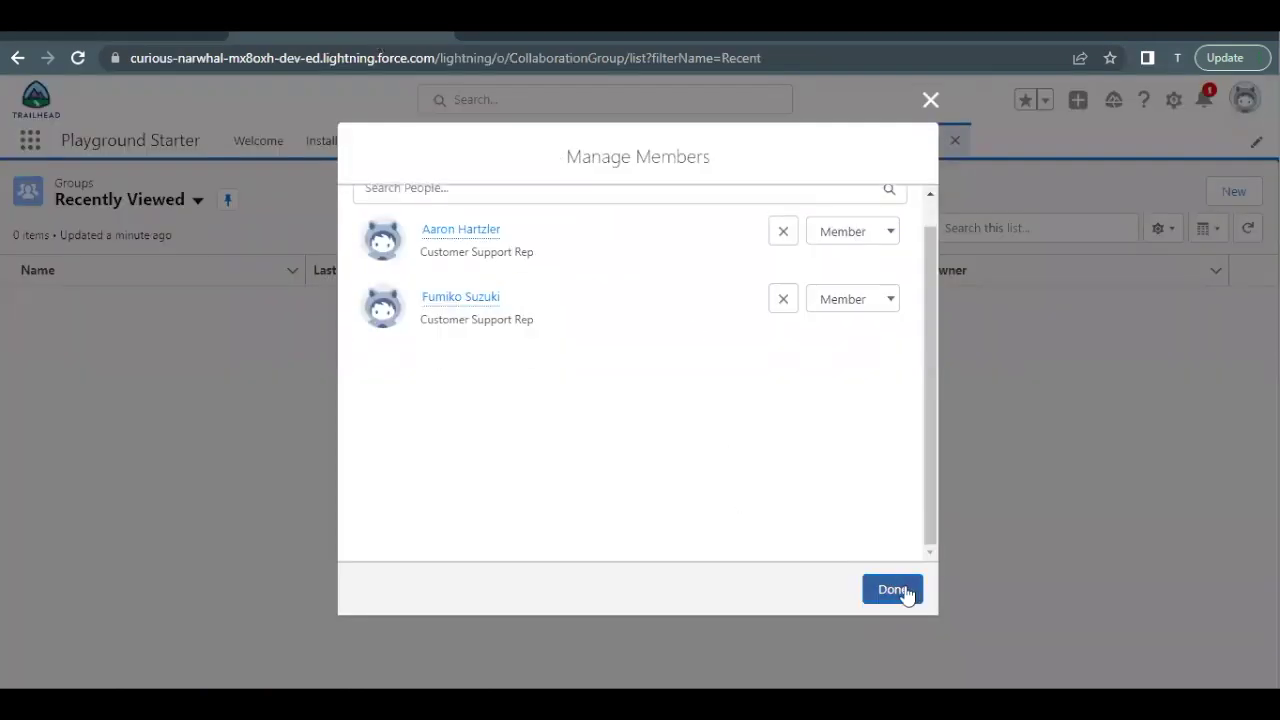
{"action": "left_click", "coordinate": [893, 590]}
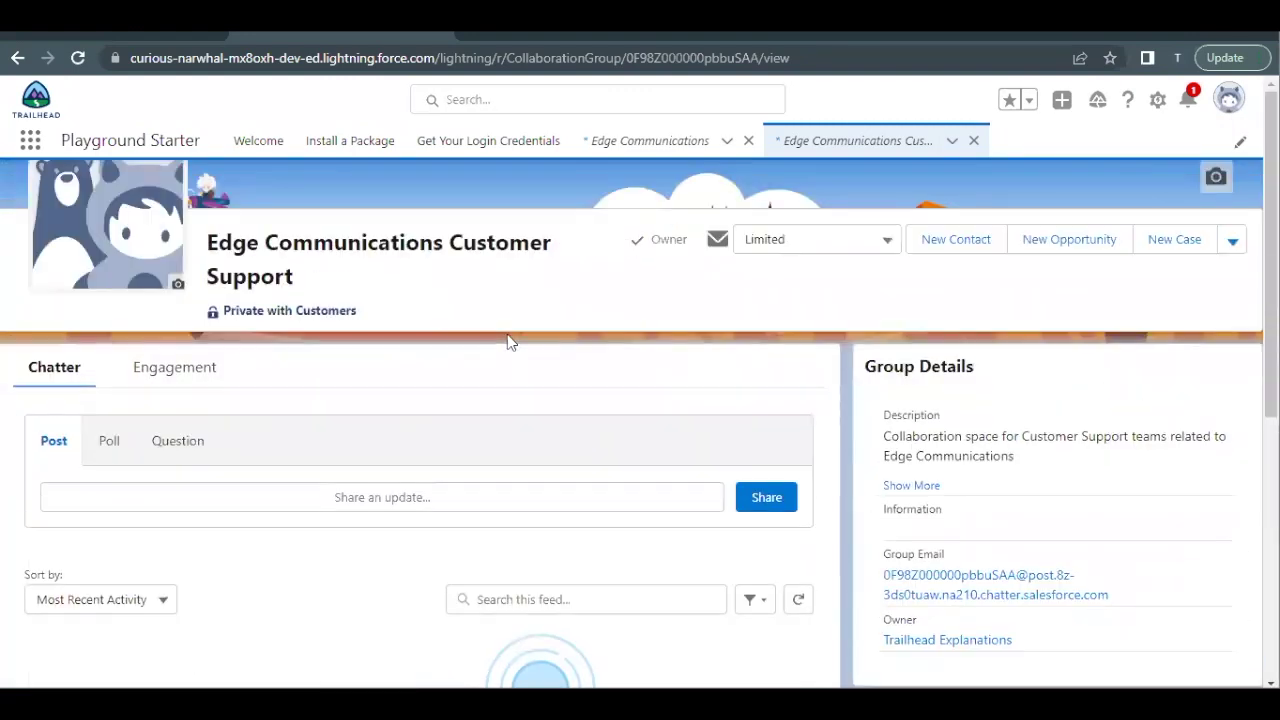
{"action": "left_click_drag", "start_coordinate": [355, 312], "coordinate": [267, 312]}
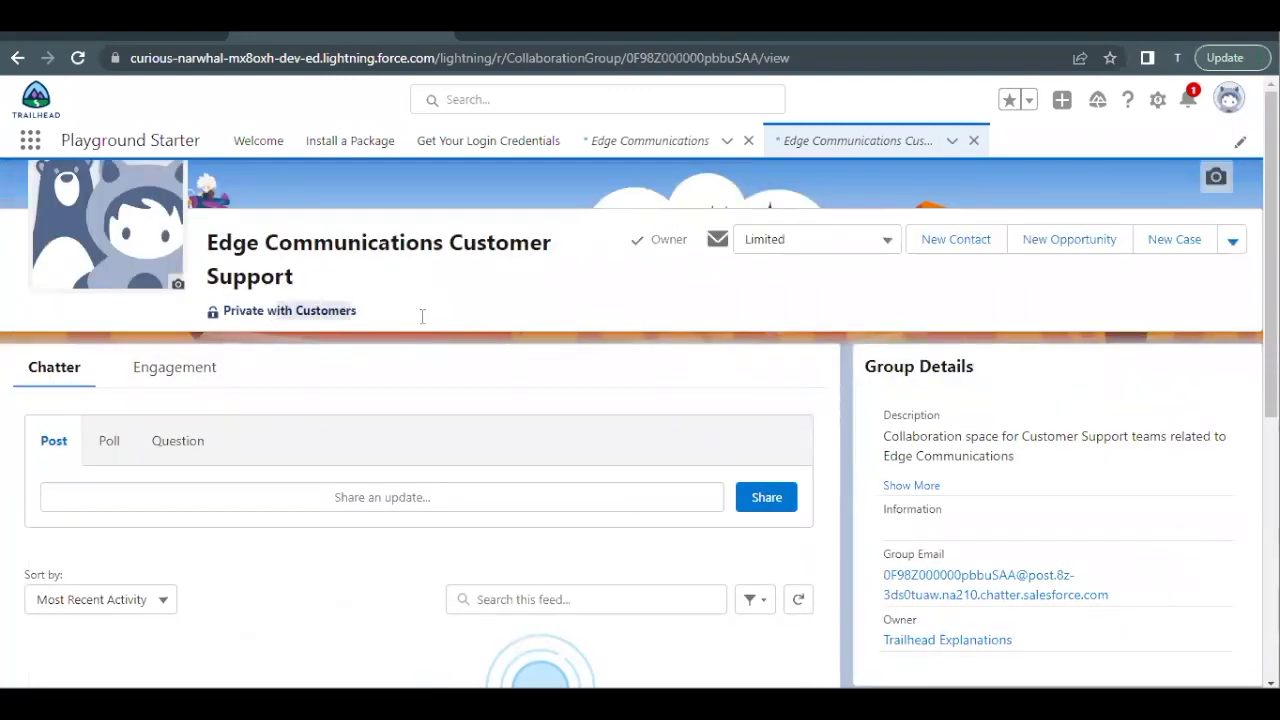
{"action": "scroll", "coordinate": [601, 355], "scroll_direction": "down", "scroll_amount": 1}
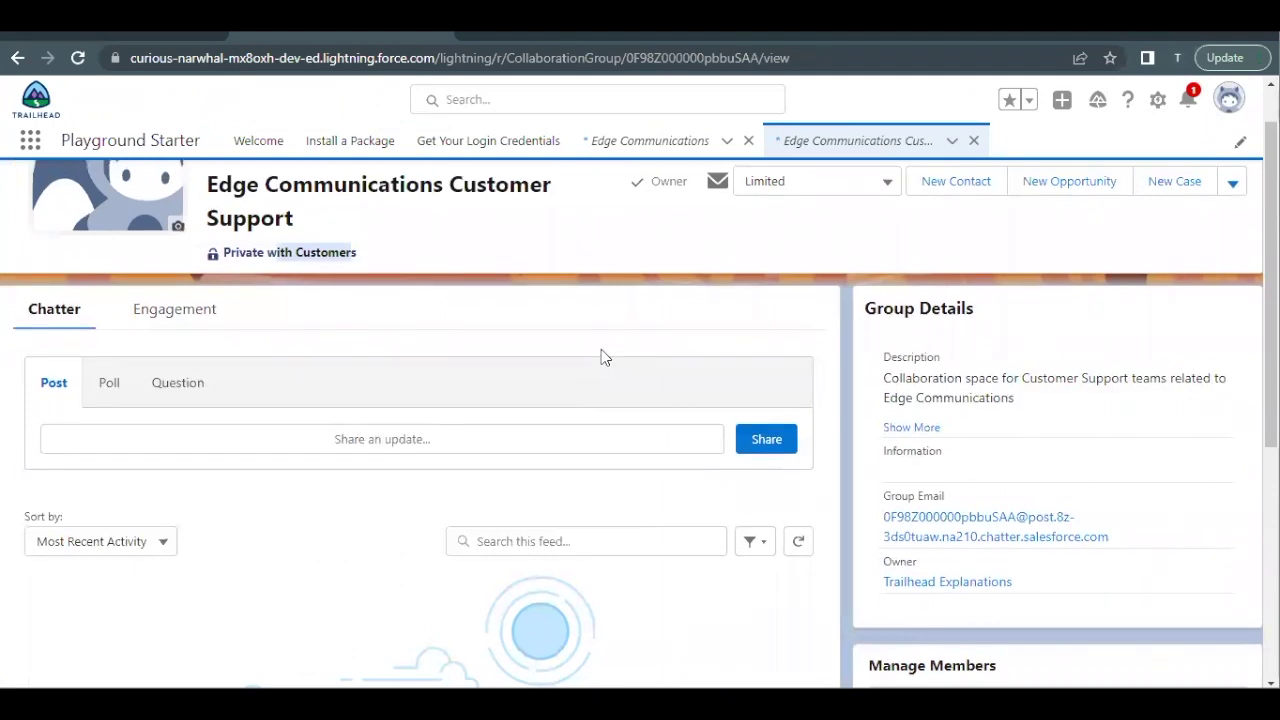
{"action": "scroll", "coordinate": [601, 355], "scroll_direction": "up", "scroll_amount": 1}
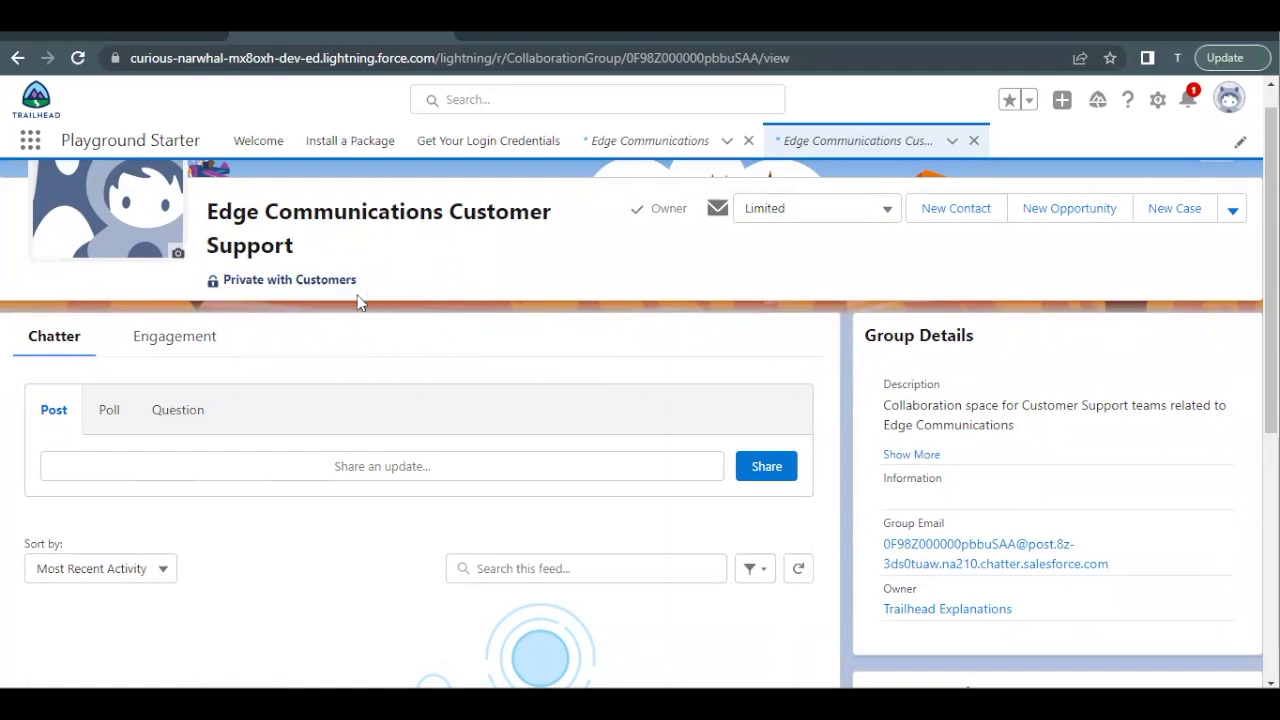
Step: Check the "Share an update" instruction in Trailhead and return to the group's page
{"action": "left_click", "coordinate": [137, 37]}
{"action": "scroll", "coordinate": [329, 505], "scroll_direction": "down", "scroll_amount": 1}
{"action": "left_click_drag", "start_coordinate": [186, 428], "coordinate": [304, 428]}
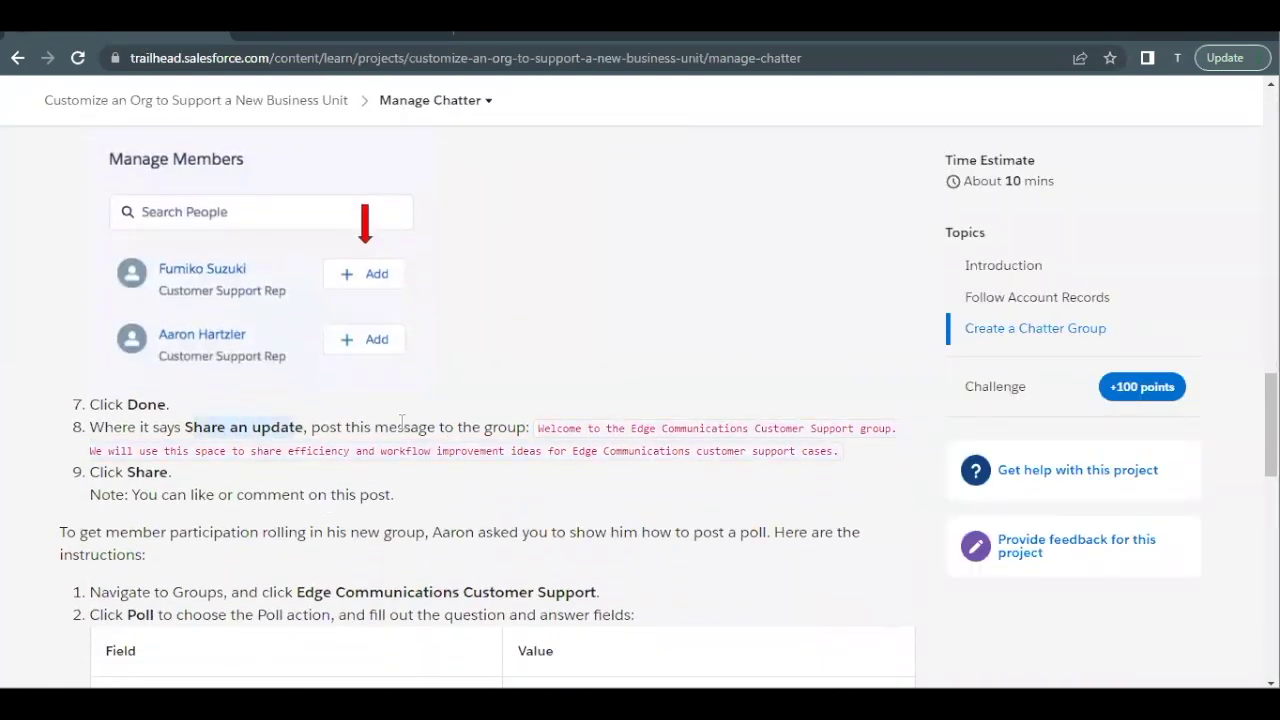
{"action": "left_click", "coordinate": [392, 40]}
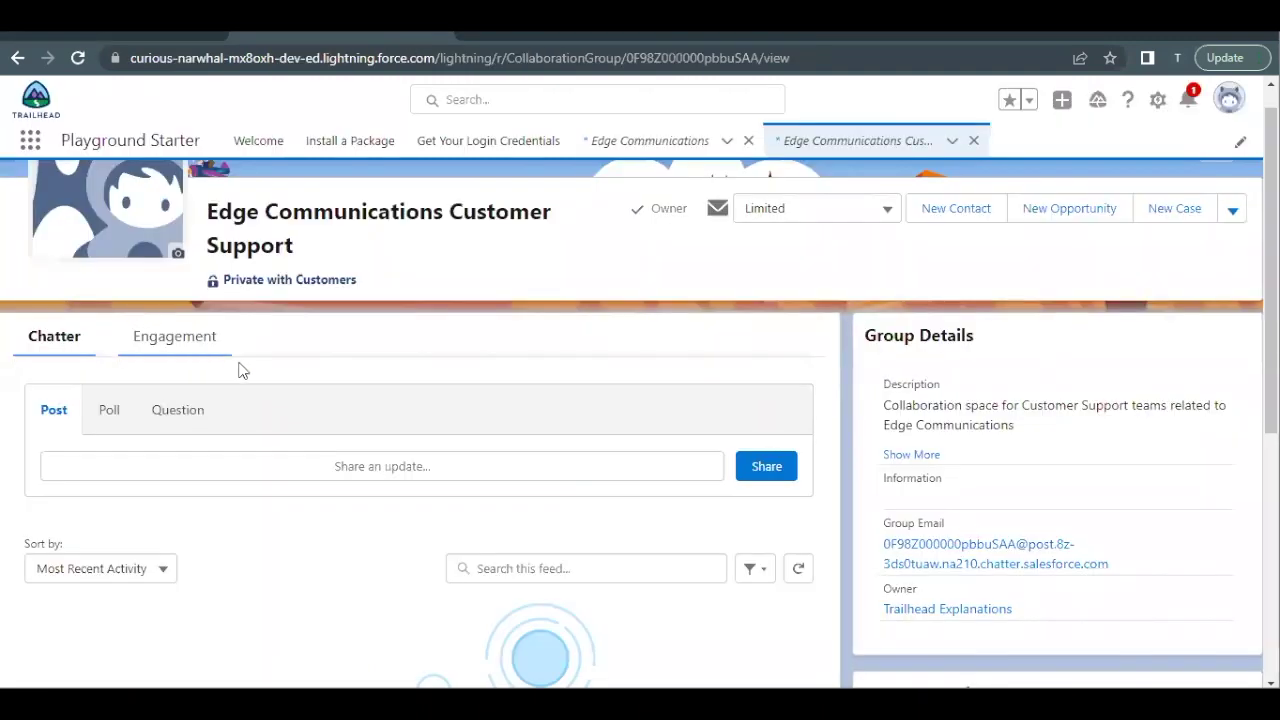
Step: Start a post in the Edge Communications Customer Support group and paste the copied two-sentence welcome message into it
{"action": "scroll", "coordinate": [259, 379], "scroll_direction": "down", "scroll_amount": 1}
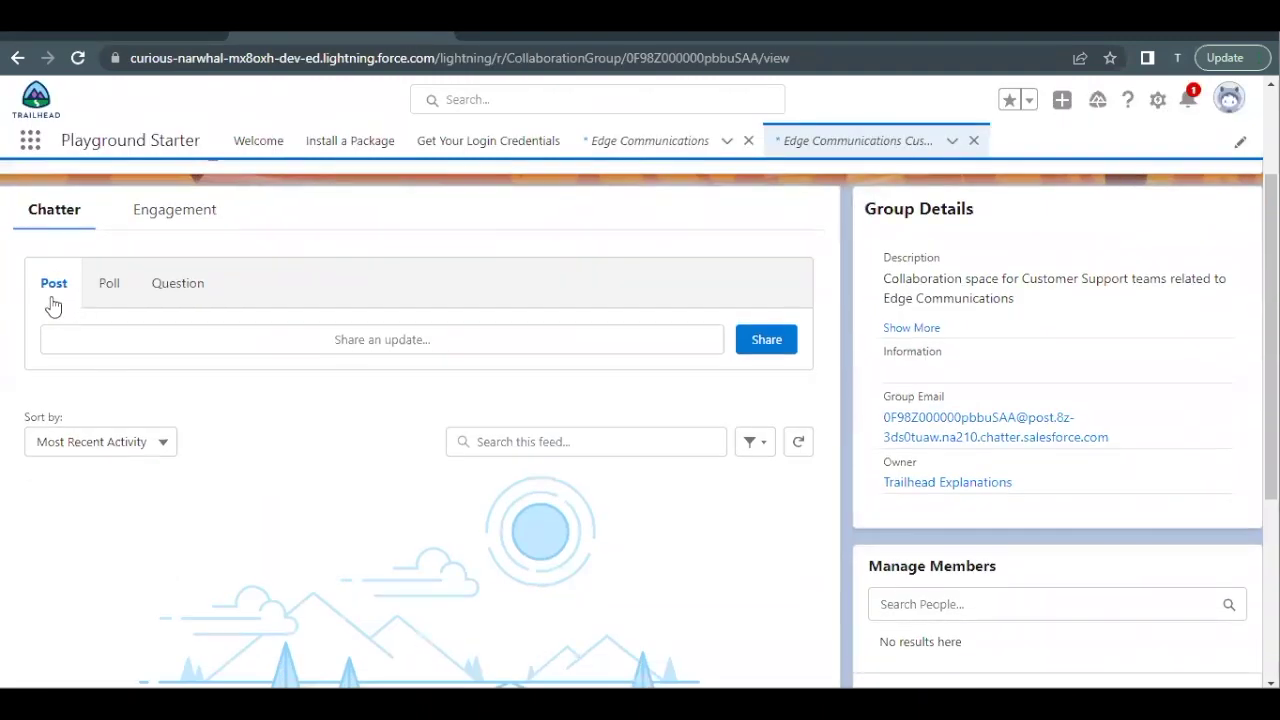
{"action": "left_click", "coordinate": [157, 340]}
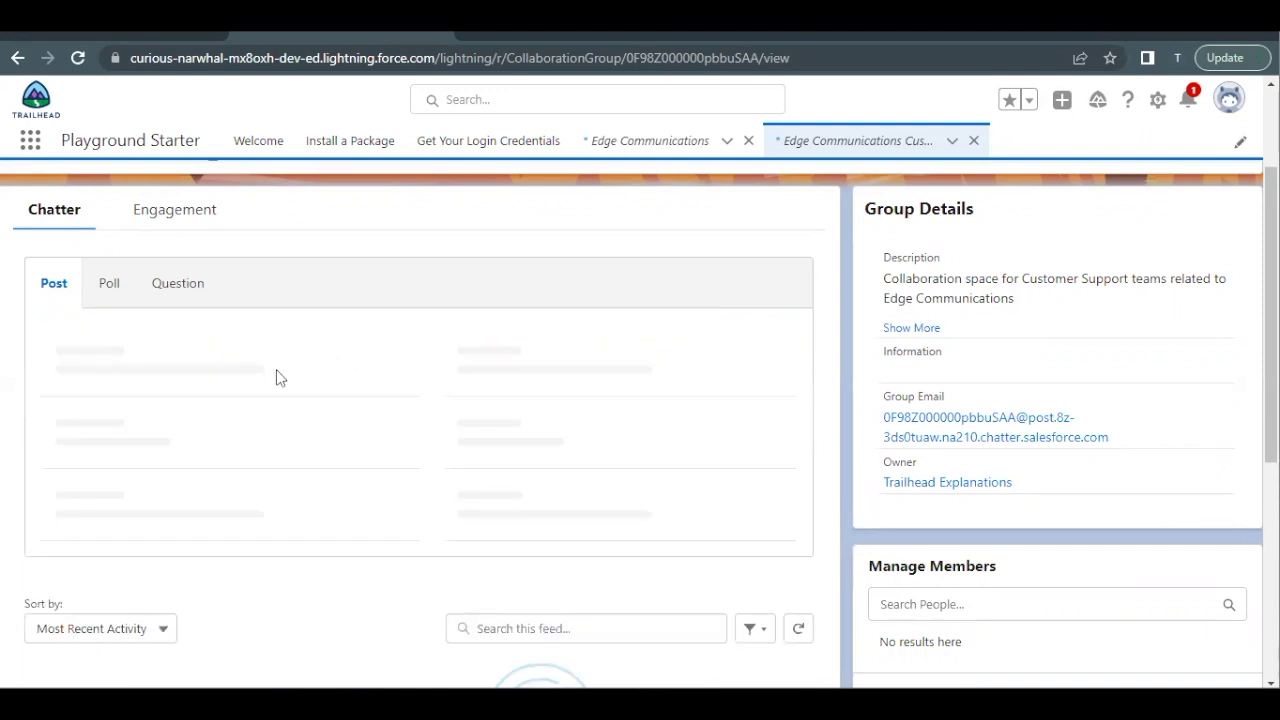
{"action": "scroll", "coordinate": [276, 369], "scroll_direction": "down", "scroll_amount": 1}
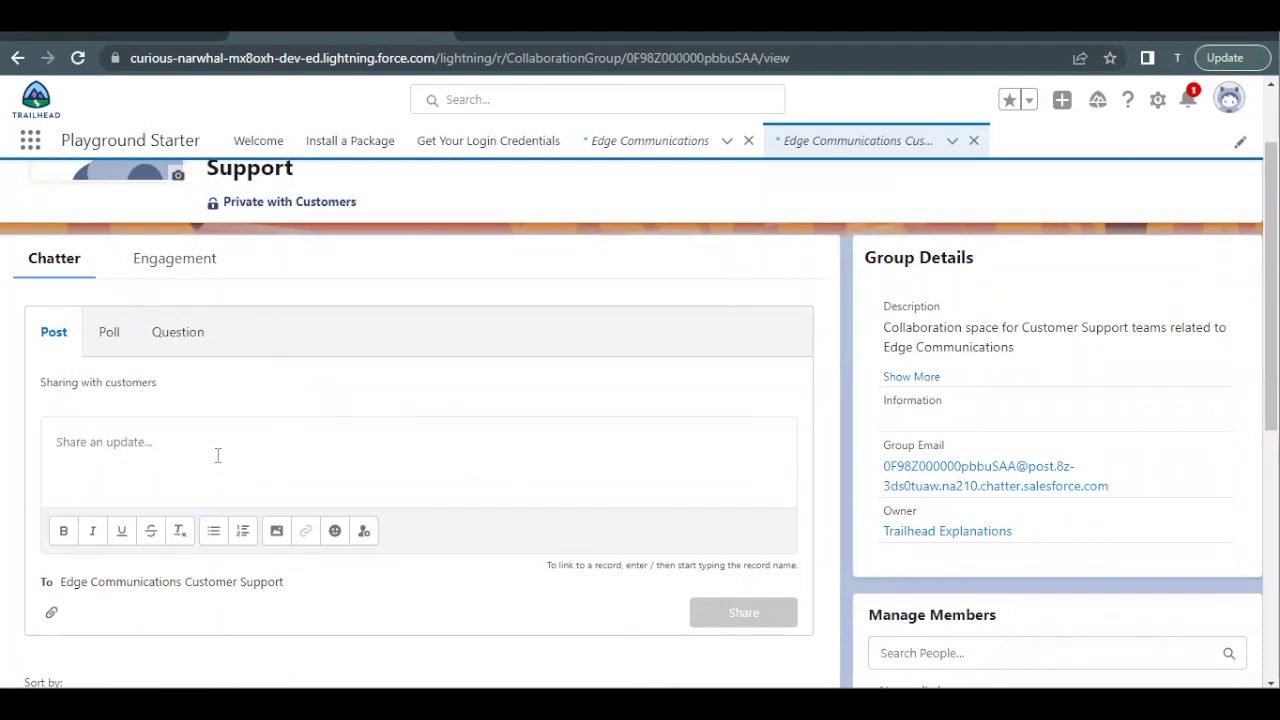
{"action": "key", "text": "ctrl+v"}
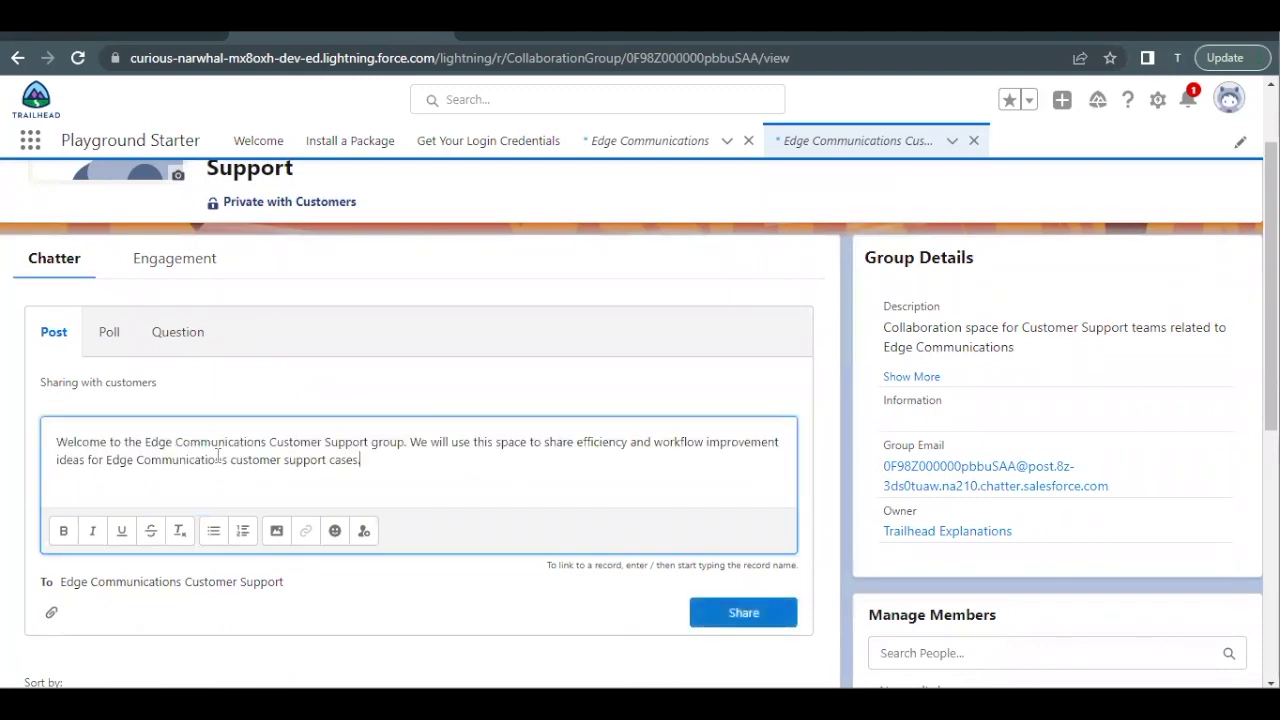
Step: Check the sharing instruction in Trailhead and share the welcome post with the Edge Communications Customer Support group
{"action": "left_click", "coordinate": [107, 37]}
{"action": "scroll", "coordinate": [145, 378], "scroll_direction": "down", "scroll_amount": 1}
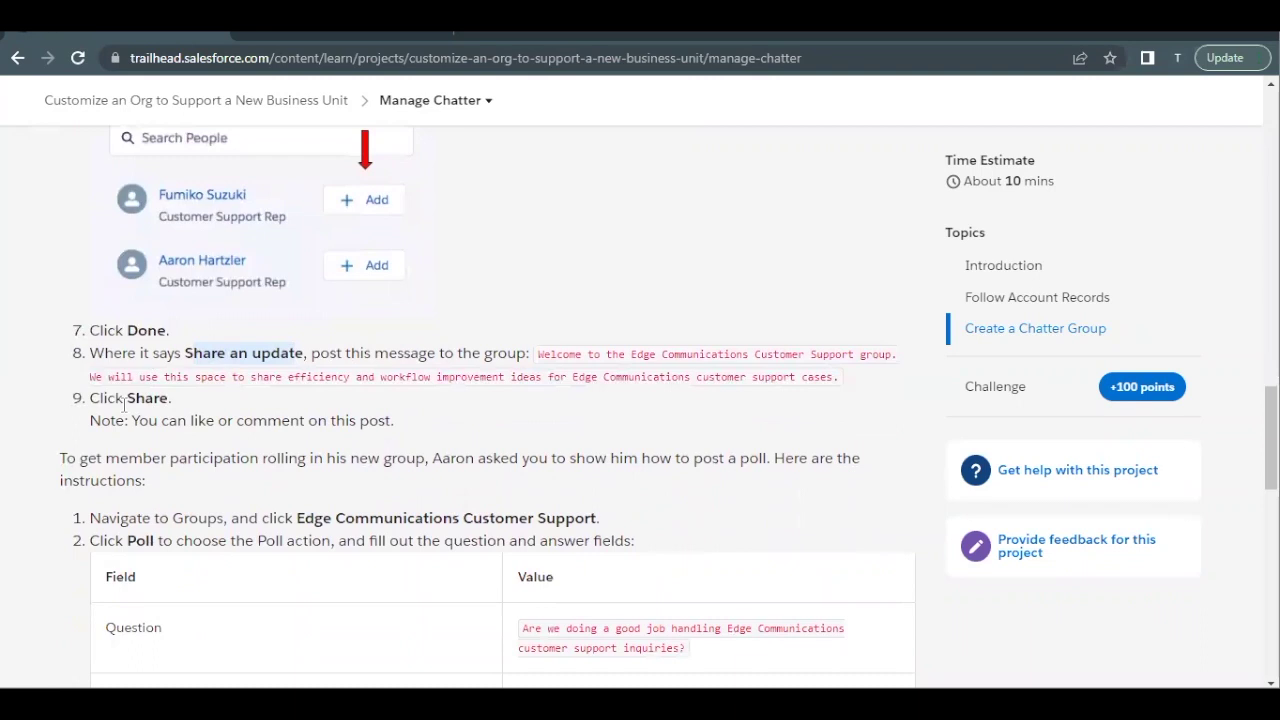
{"action": "scroll", "coordinate": [214, 477], "scroll_direction": "down", "scroll_amount": 1}
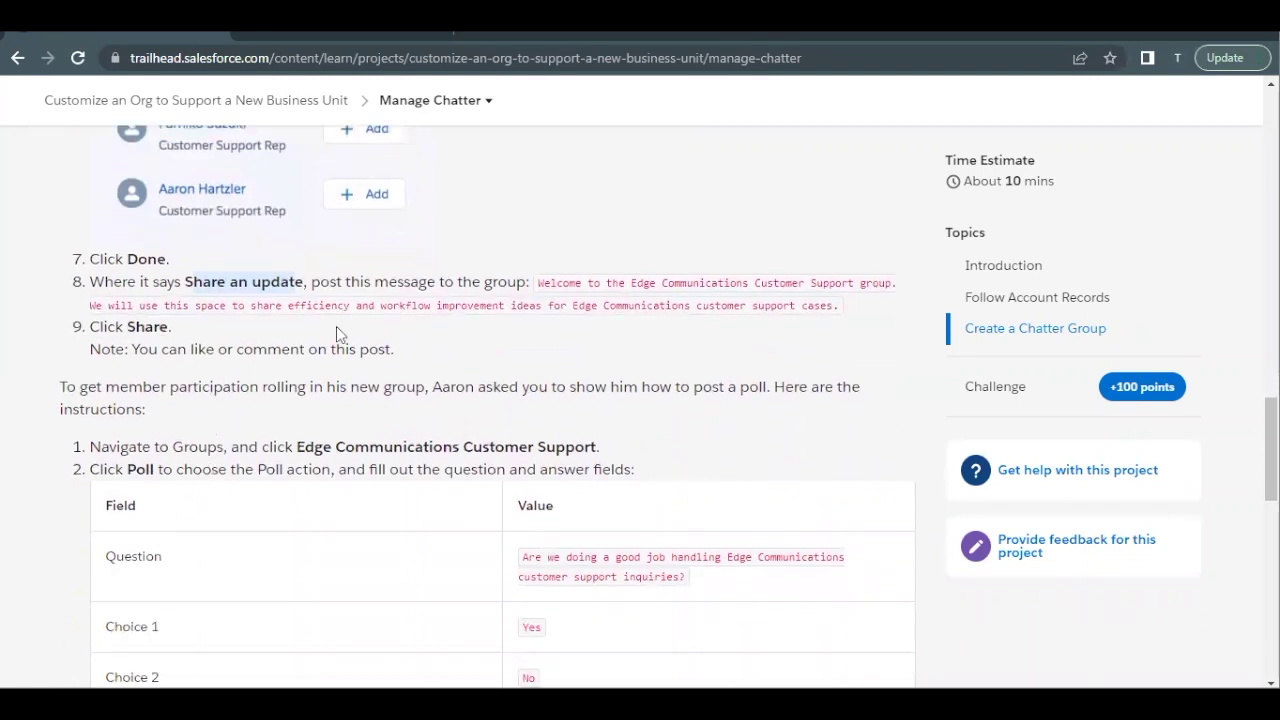
{"action": "left_click", "coordinate": [334, 35]}
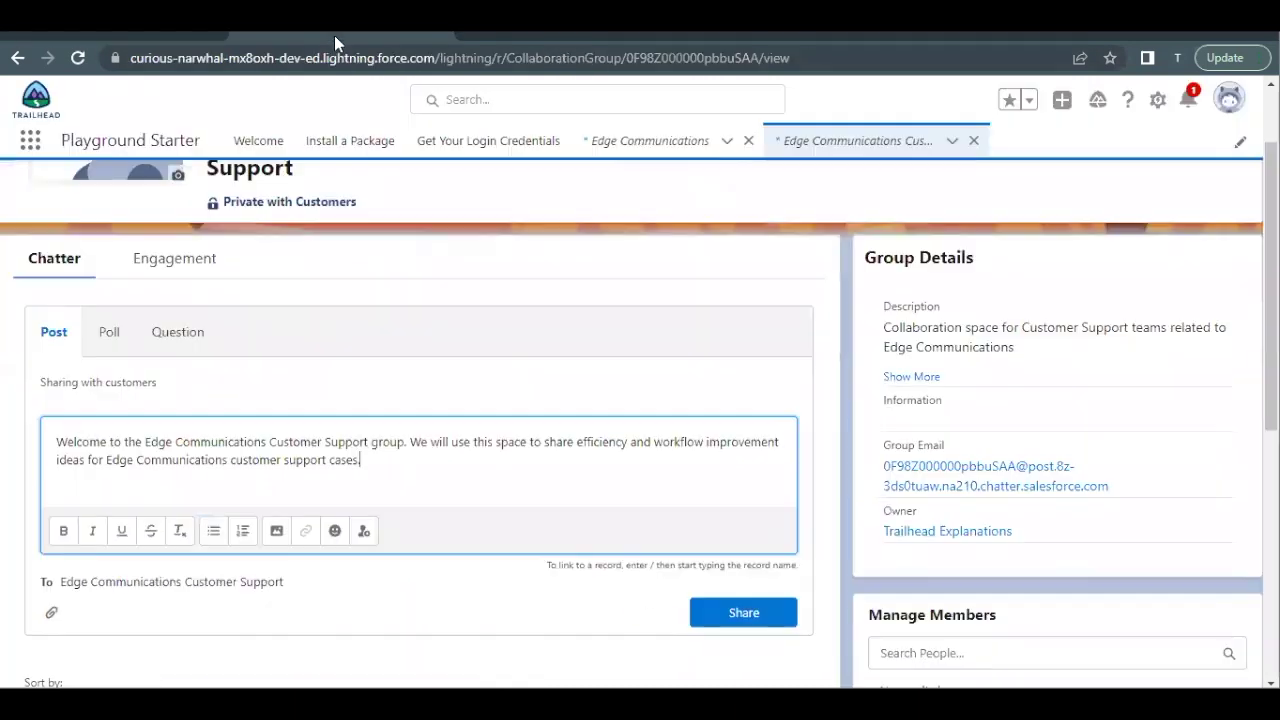
{"action": "scroll", "coordinate": [317, 358], "scroll_direction": "down", "scroll_amount": 2}
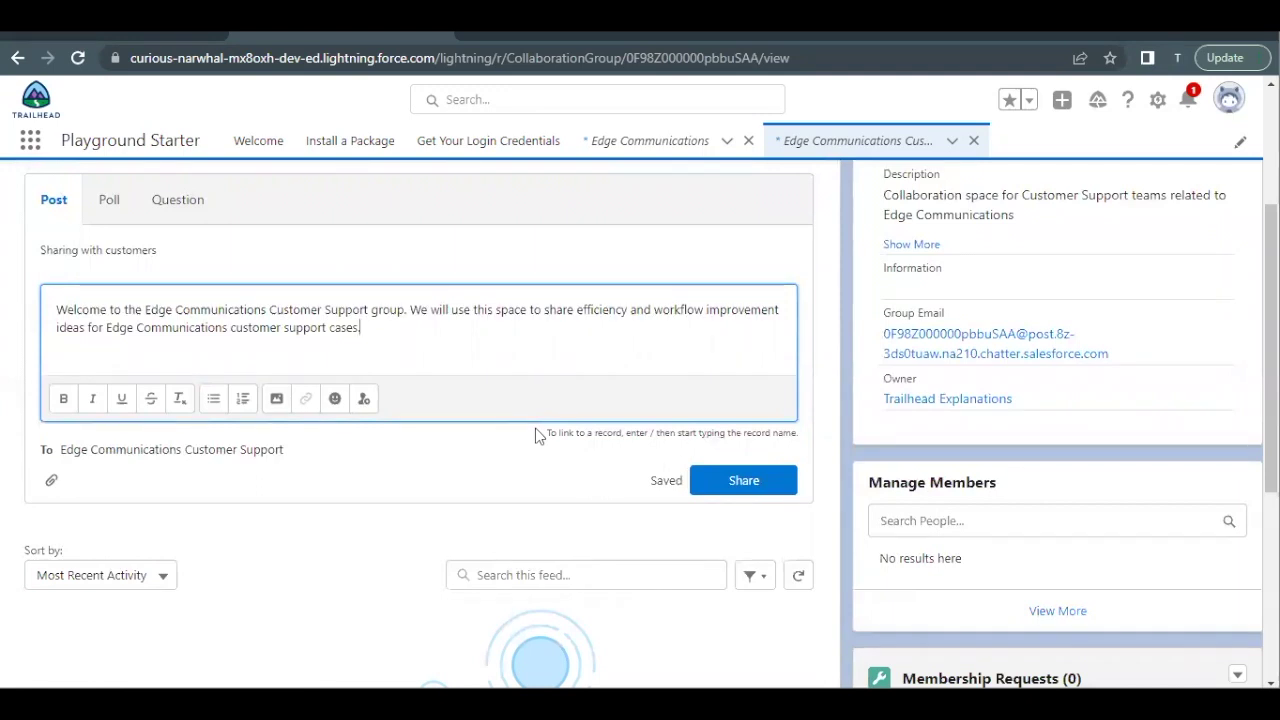
{"action": "left_click", "coordinate": [743, 482]}
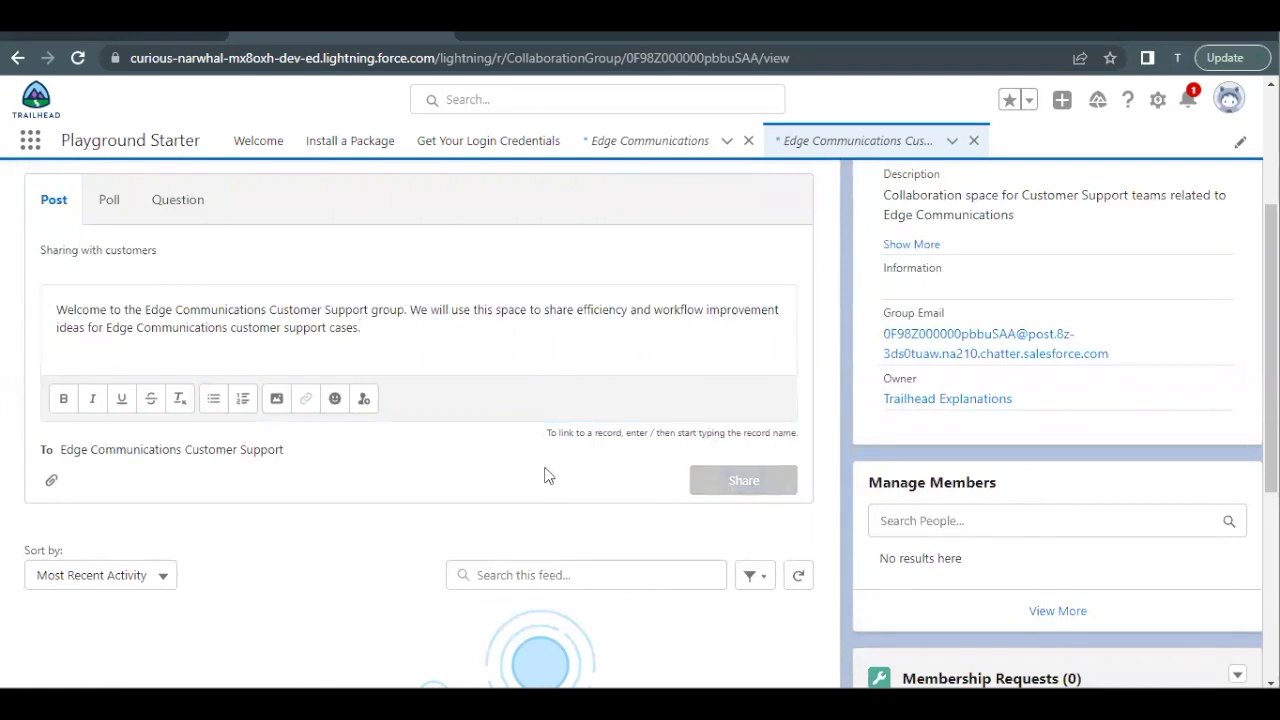
{"action": "scroll", "coordinate": [549, 475], "scroll_direction": "down", "scroll_amount": 3}
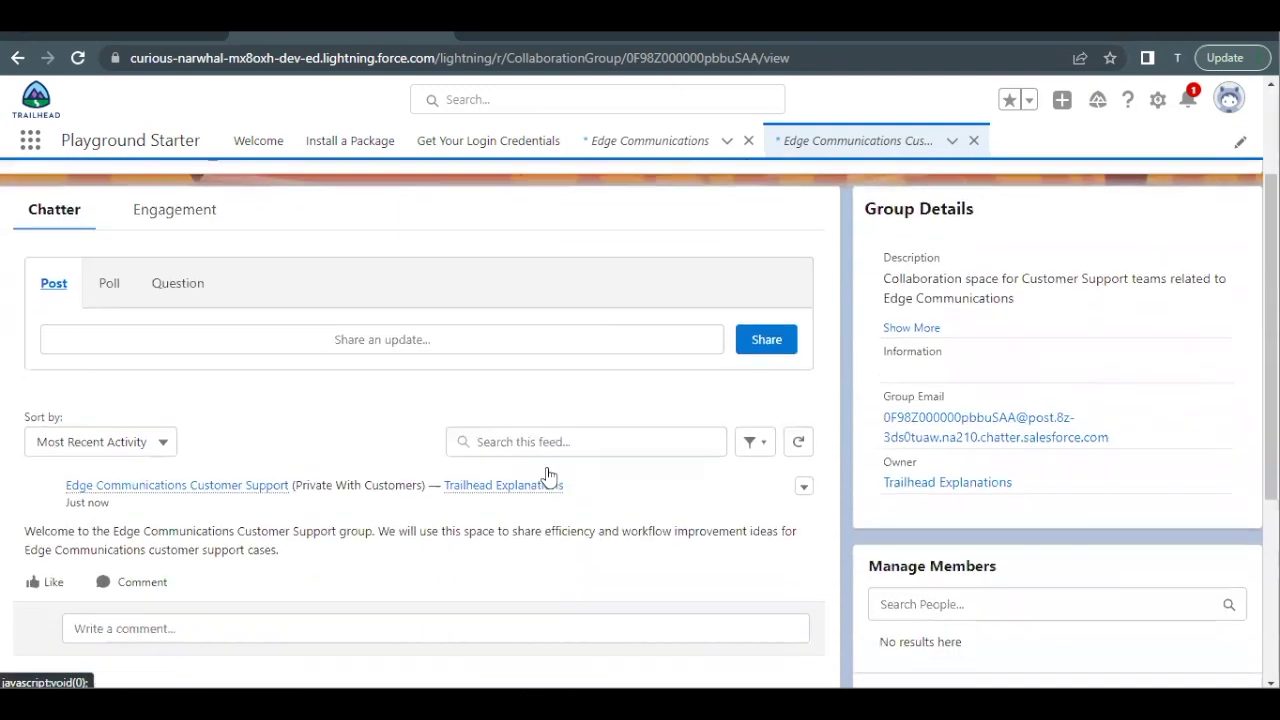
Step: Read the poll instructions in Trailhead and start a poll in the Edge Communications Customer Support group's Chatter feed
{"action": "left_click", "coordinate": [135, 40]}
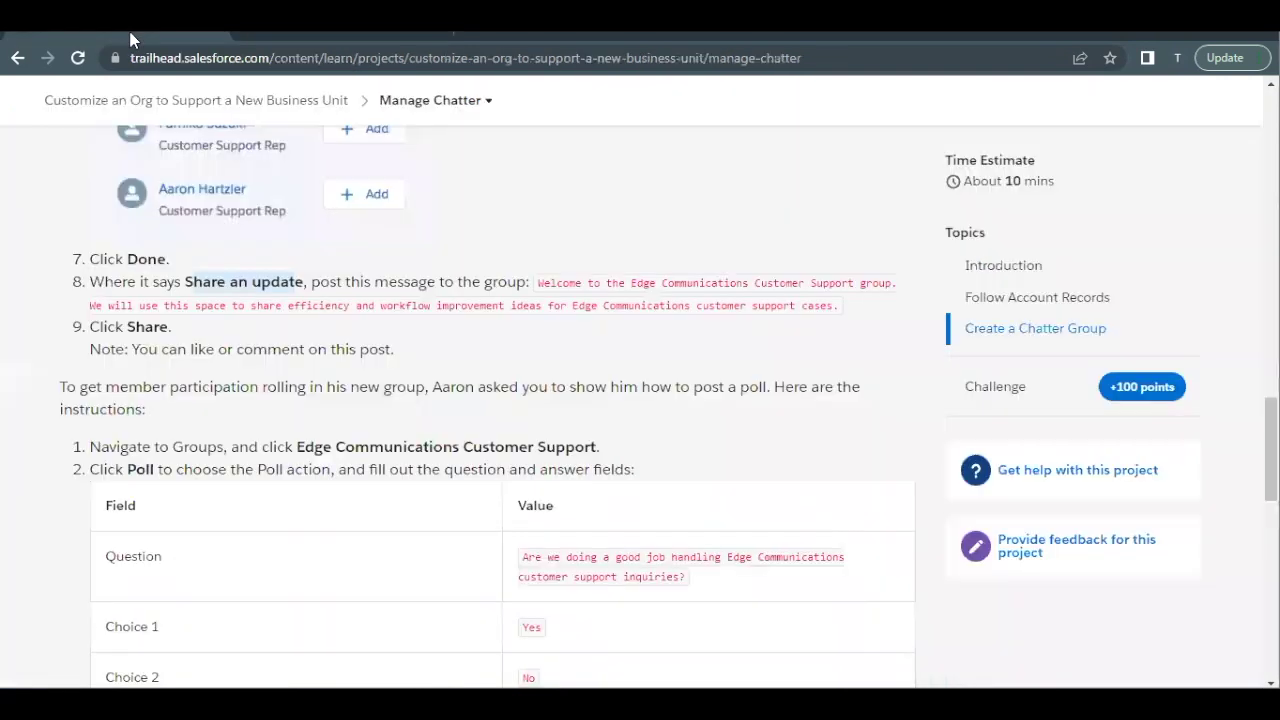
{"action": "scroll", "coordinate": [346, 555], "scroll_direction": "down", "scroll_amount": 1}
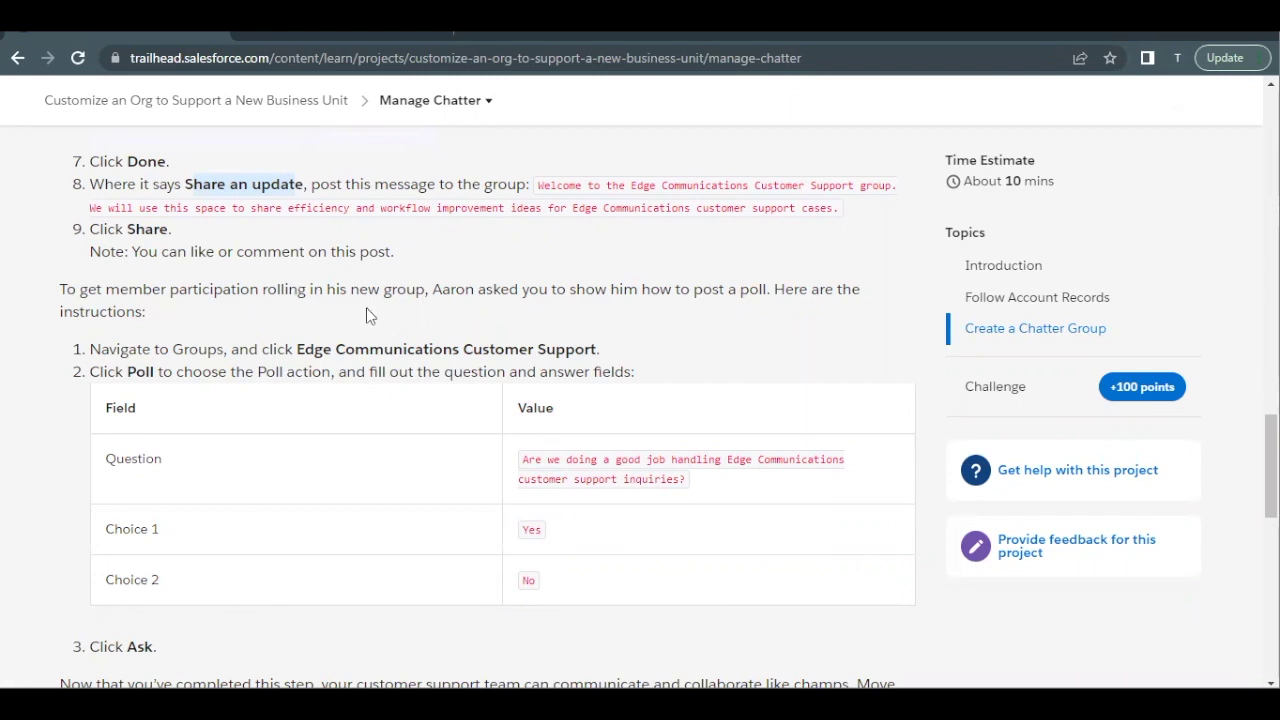
{"action": "scroll", "coordinate": [441, 332], "scroll_direction": "down", "scroll_amount": 1}
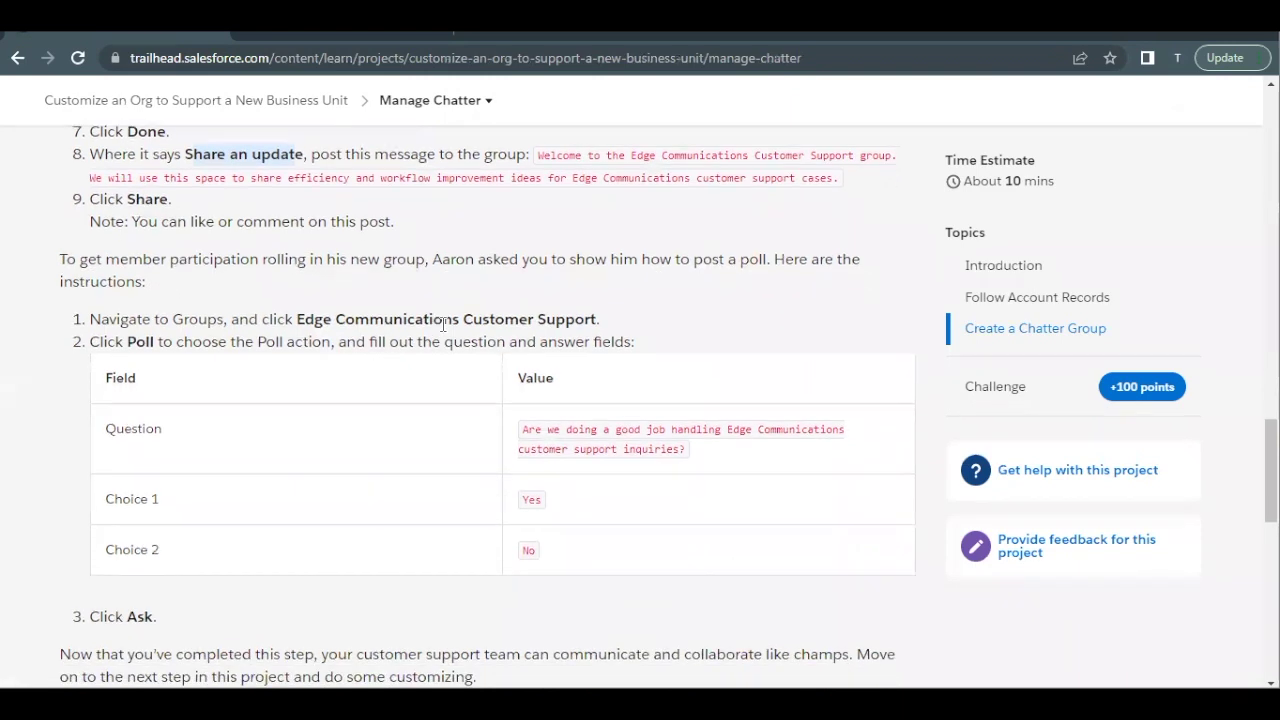
{"action": "scroll", "coordinate": [380, 538], "scroll_direction": "down", "scroll_amount": 1}
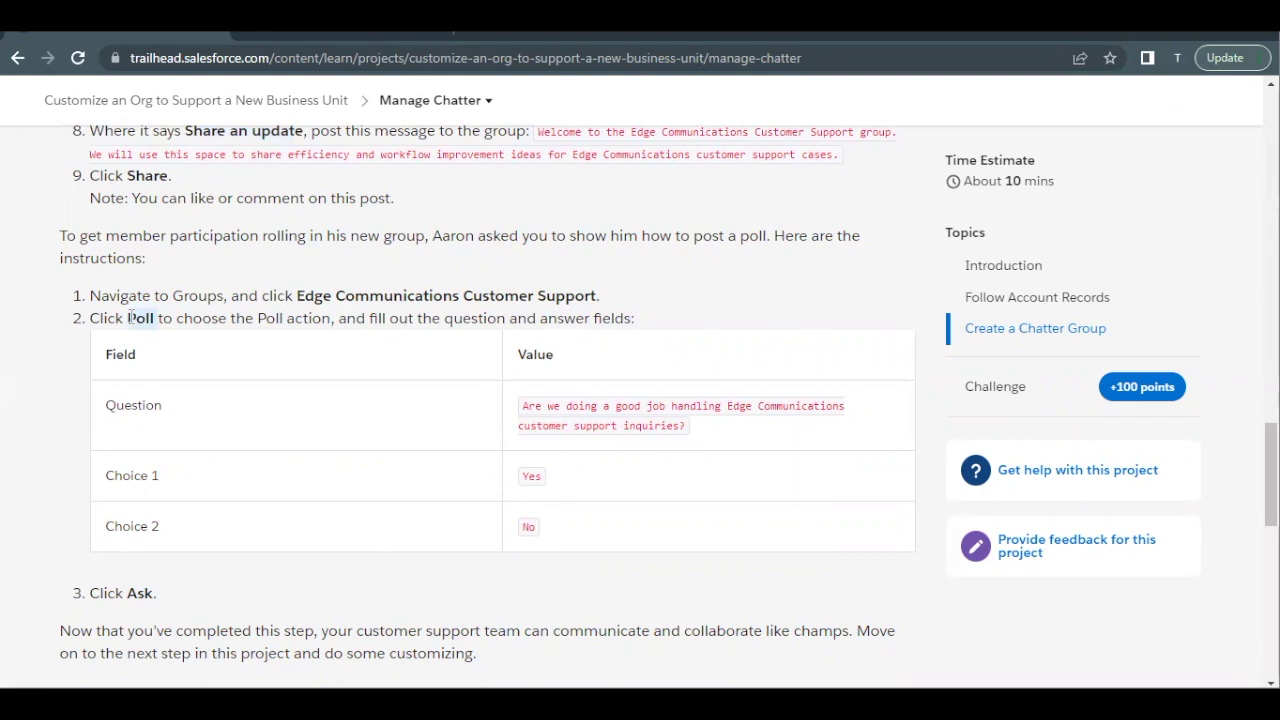
{"action": "left_click", "coordinate": [336, 35]}
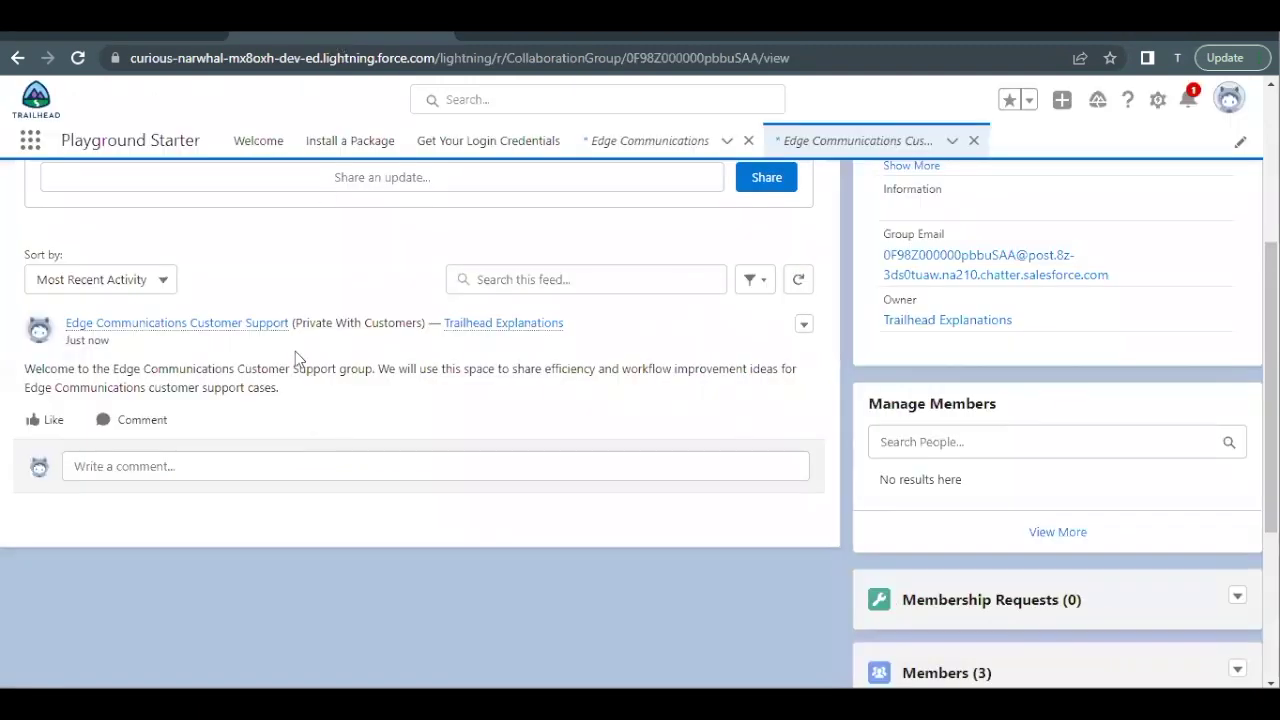
{"action": "scroll", "coordinate": [286, 386], "scroll_direction": "up", "scroll_amount": 1}
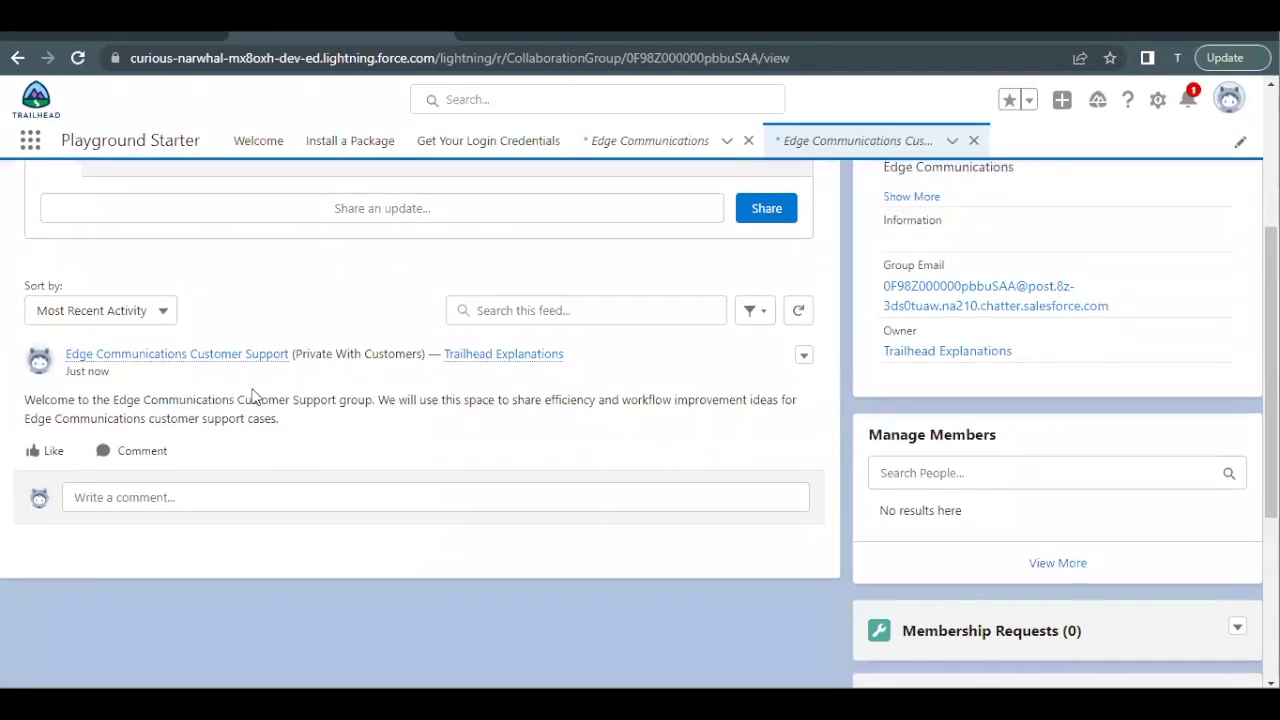
{"action": "scroll", "coordinate": [254, 396], "scroll_direction": "up", "scroll_amount": 1}
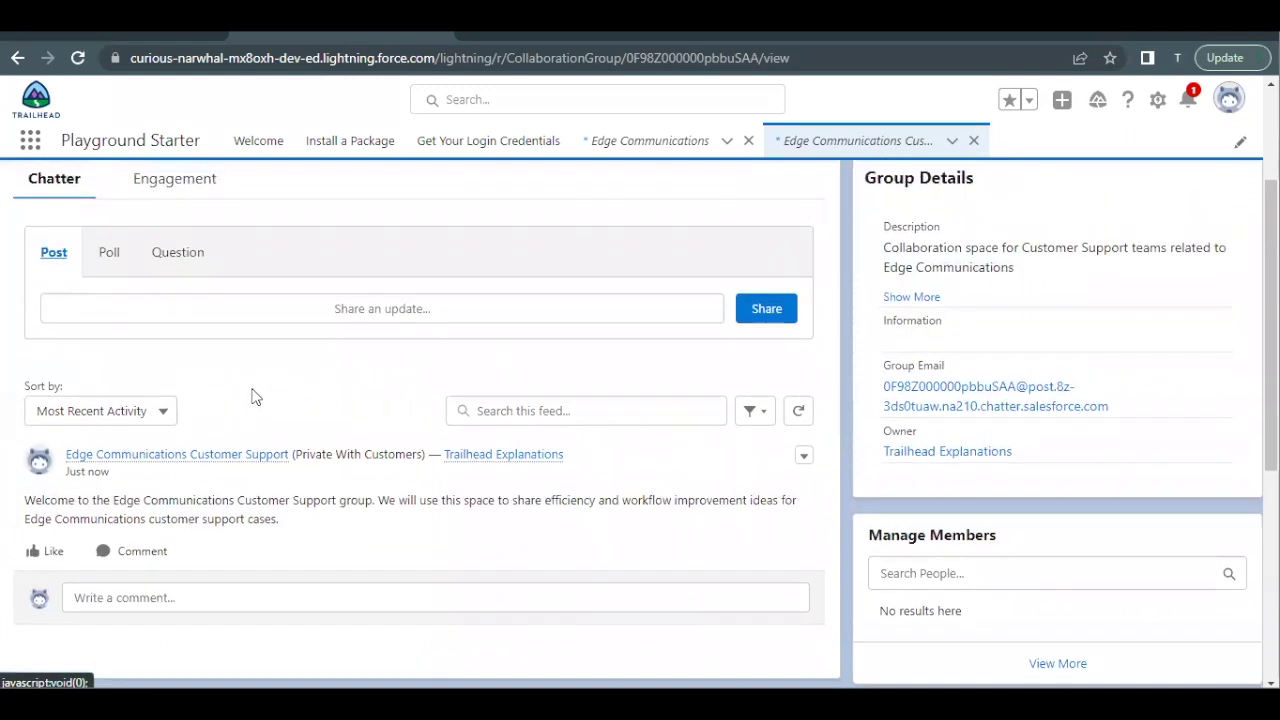
{"action": "left_click", "coordinate": [109, 256]}
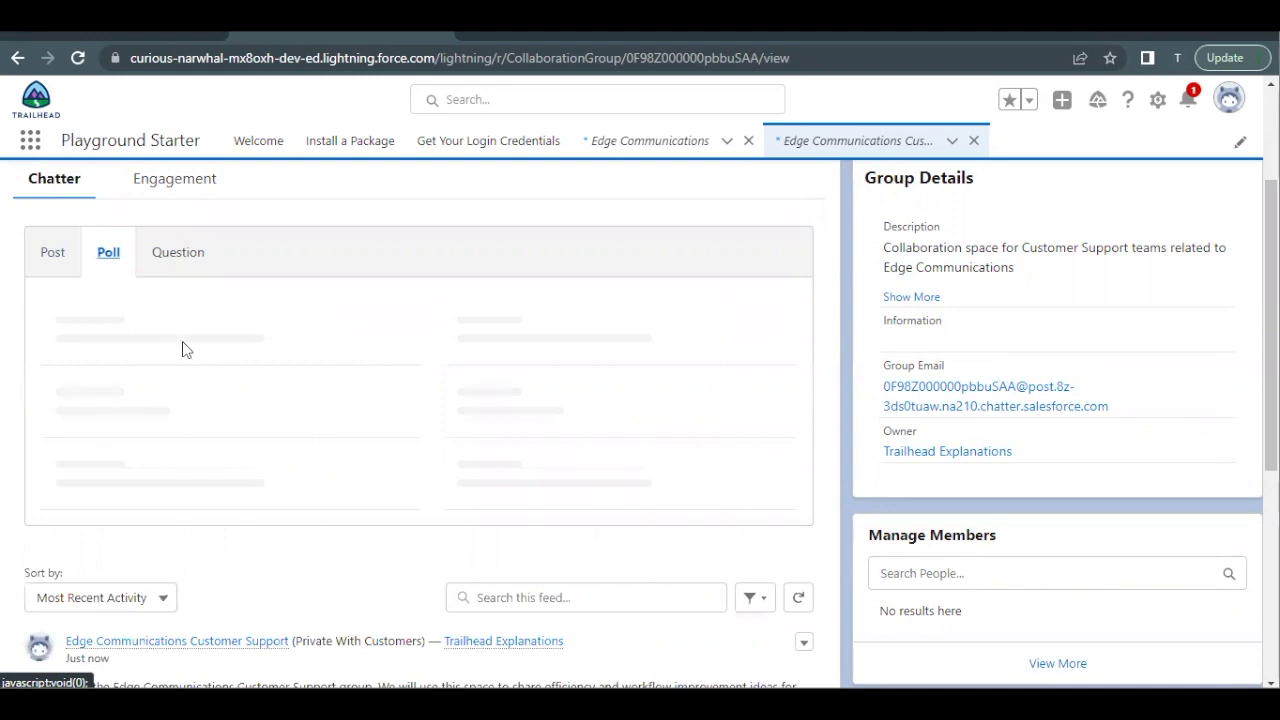
Step: Copy "Are we doing a good job handling Edge Communications customer support inquiries?" from Trailhead into the group poll's question
{"action": "left_click", "coordinate": [45, 37]}
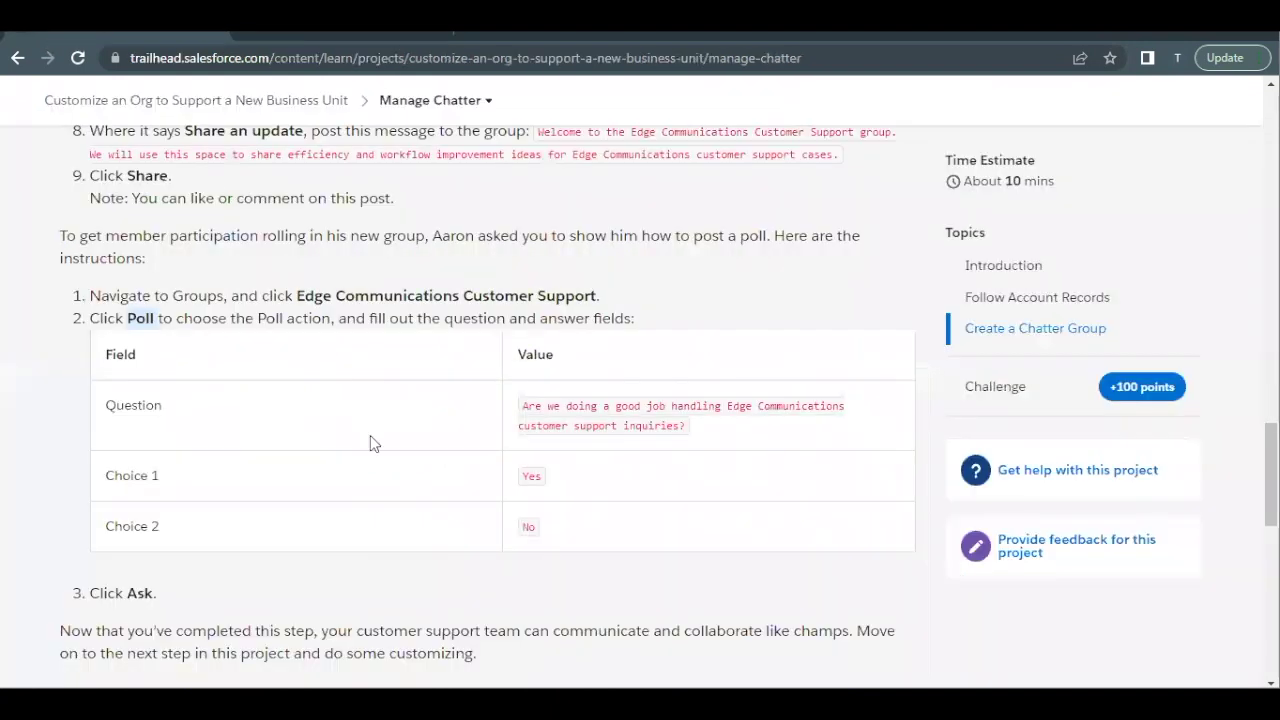
{"action": "scroll", "coordinate": [370, 440], "scroll_direction": "down", "scroll_amount": 1}
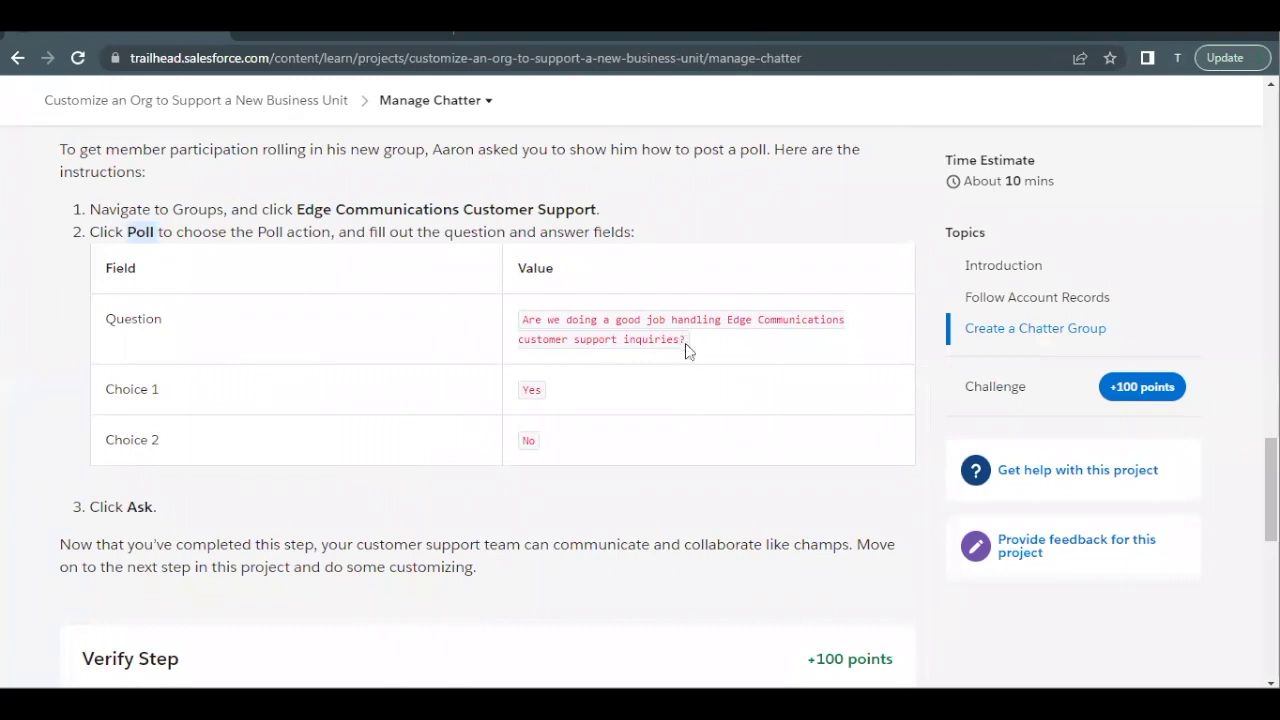
{"action": "left_click_drag", "start_coordinate": [687, 341], "coordinate": [529, 319]}
{"action": "key", "text": "ctrl+c"}
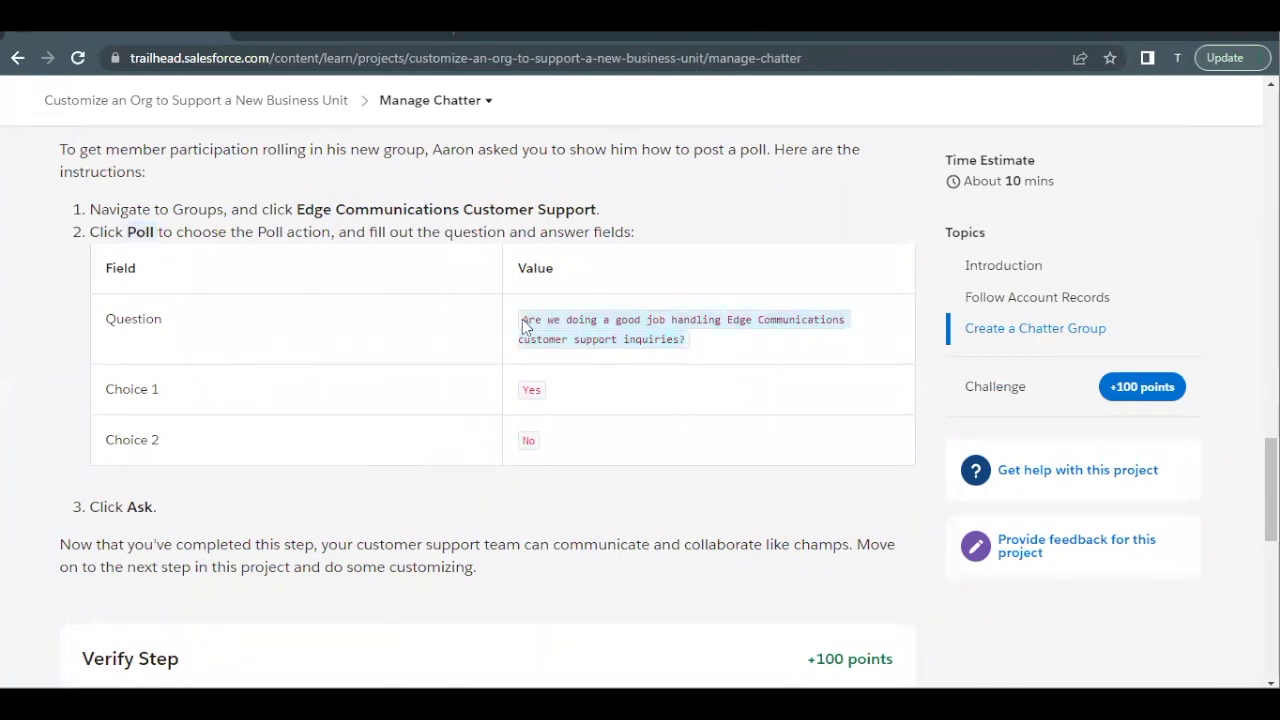
{"action": "left_click", "coordinate": [331, 42]}
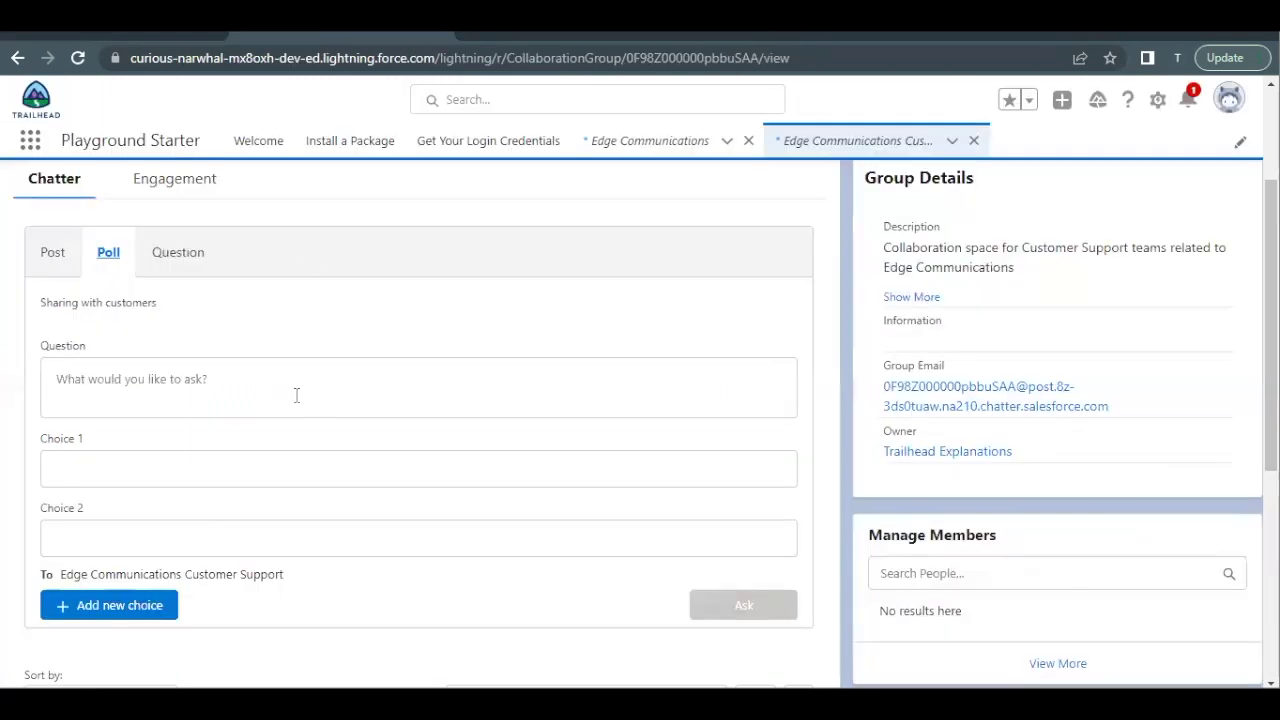
{"action": "left_click", "coordinate": [296, 395]}
{"action": "key", "text": "ctrl+v"}
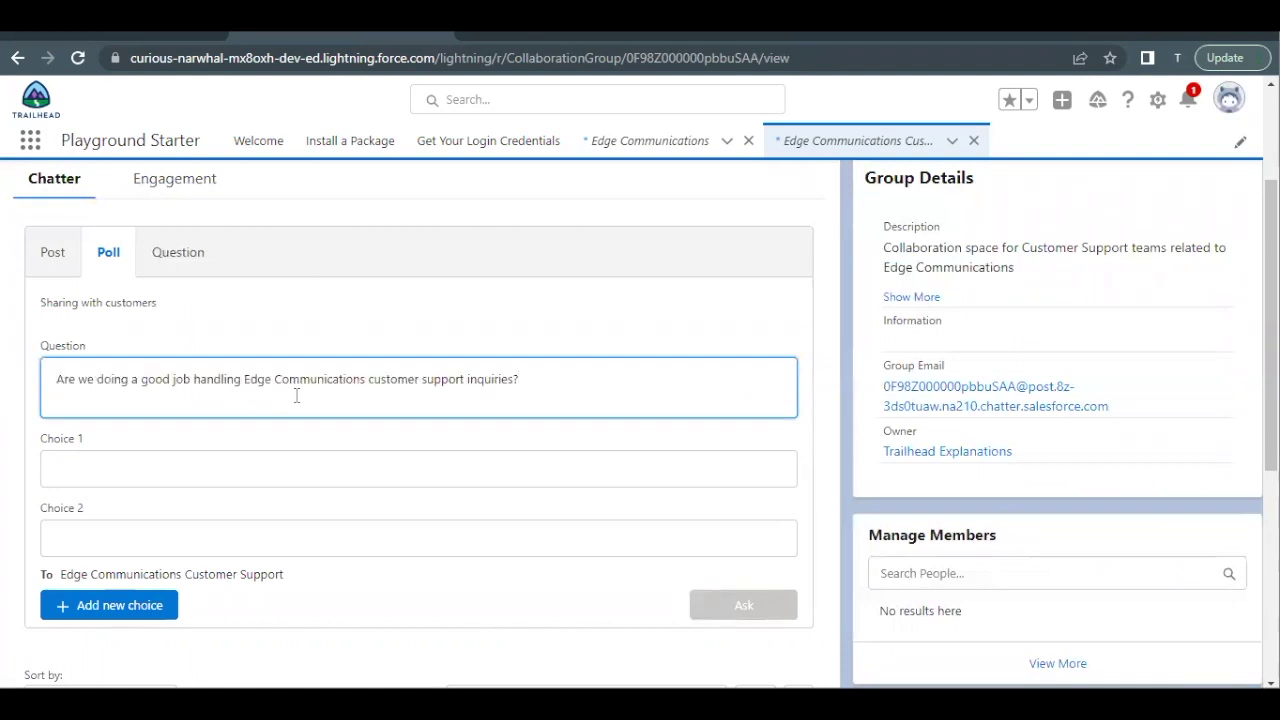
Step: Set the poll's choices to Yes and No as listed in Trailhead, and publish the poll to the group
{"action": "left_click", "coordinate": [135, 40]}
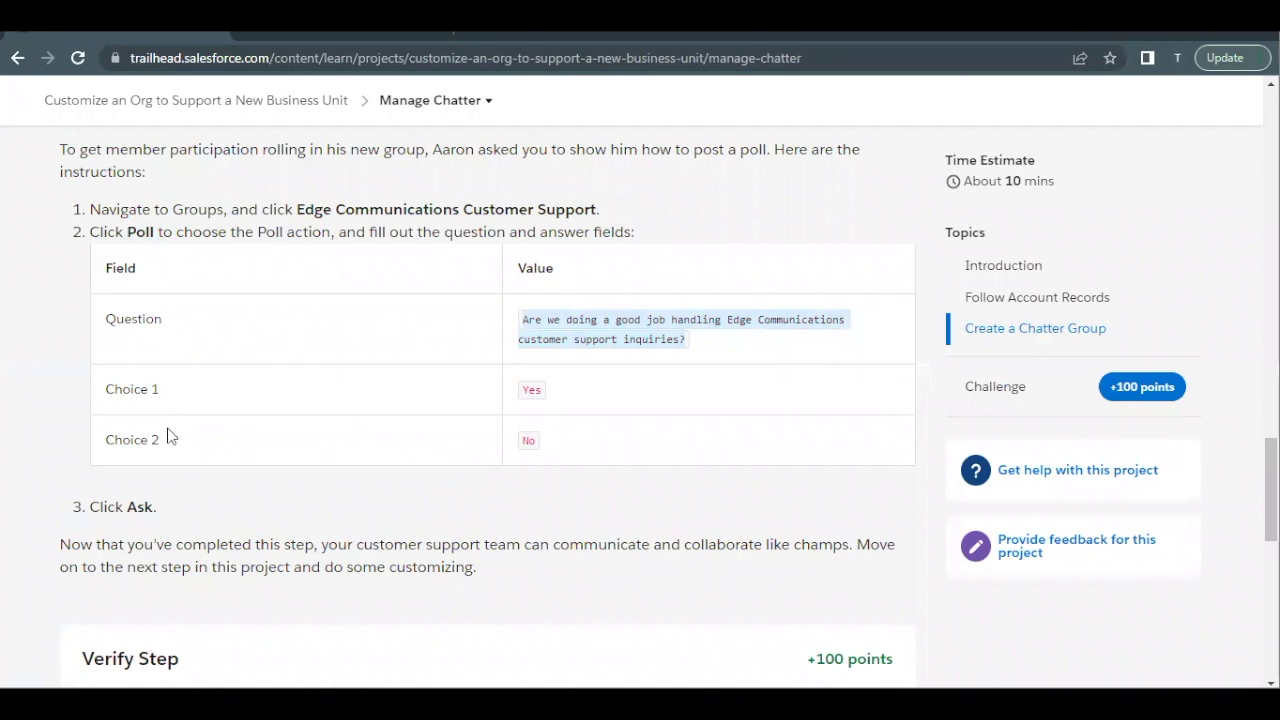
{"action": "left_click", "coordinate": [338, 40]}
{"action": "scroll", "coordinate": [357, 374], "scroll_direction": "down", "scroll_amount": 1}
{"action": "left_click", "coordinate": [288, 394]}
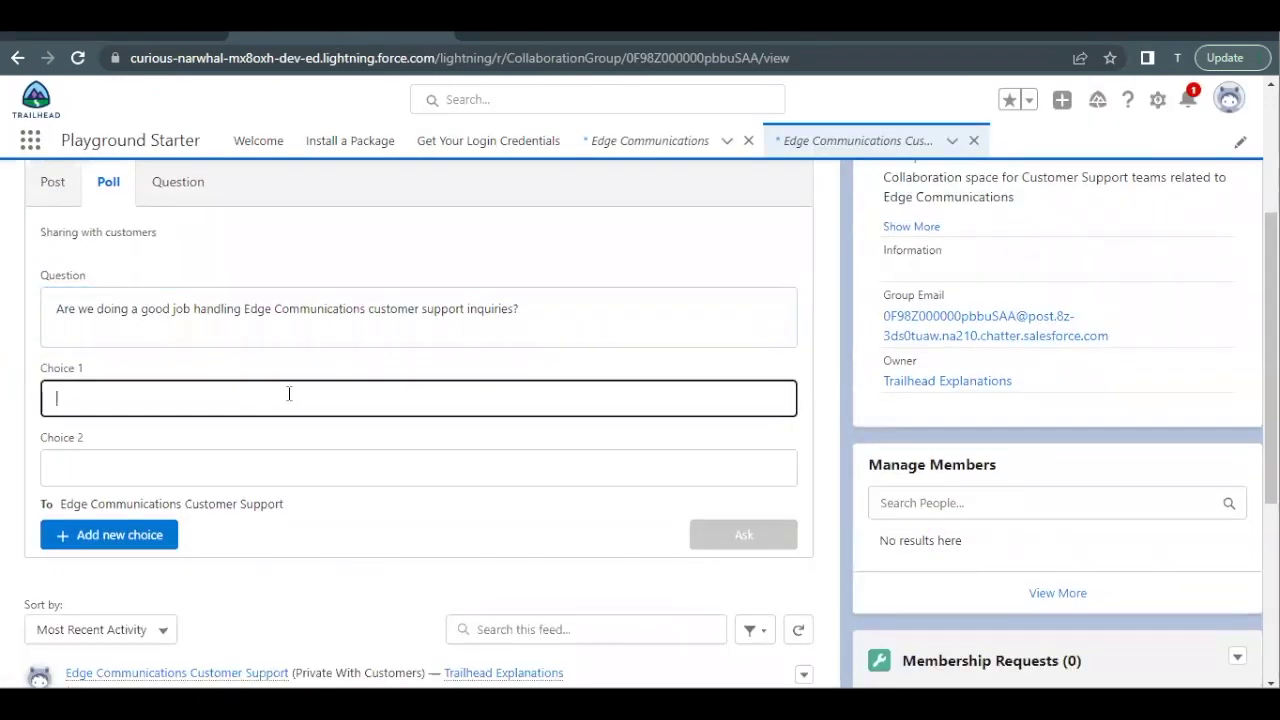
{"action": "type", "text": "Yes"}
{"action": "left_click", "coordinate": [249, 477]}
{"action": "type", "text": "No"}
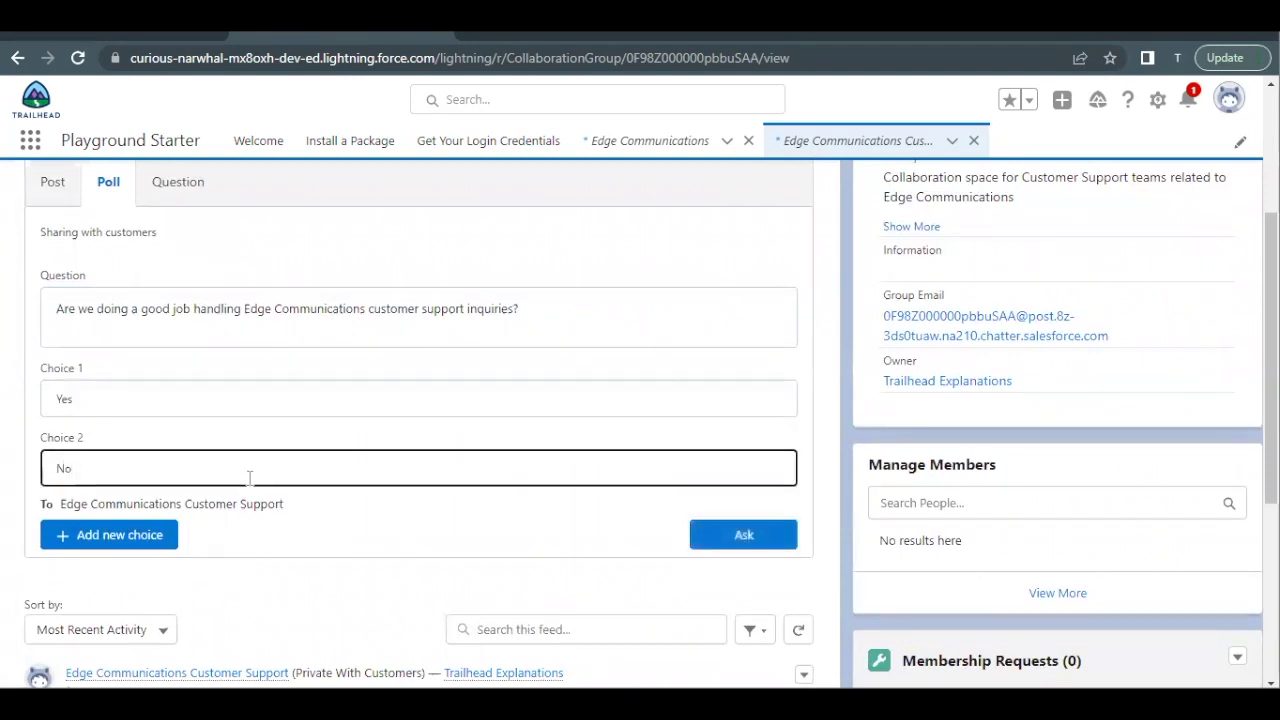
{"action": "scroll", "coordinate": [250, 477], "scroll_direction": "down", "scroll_amount": 1}
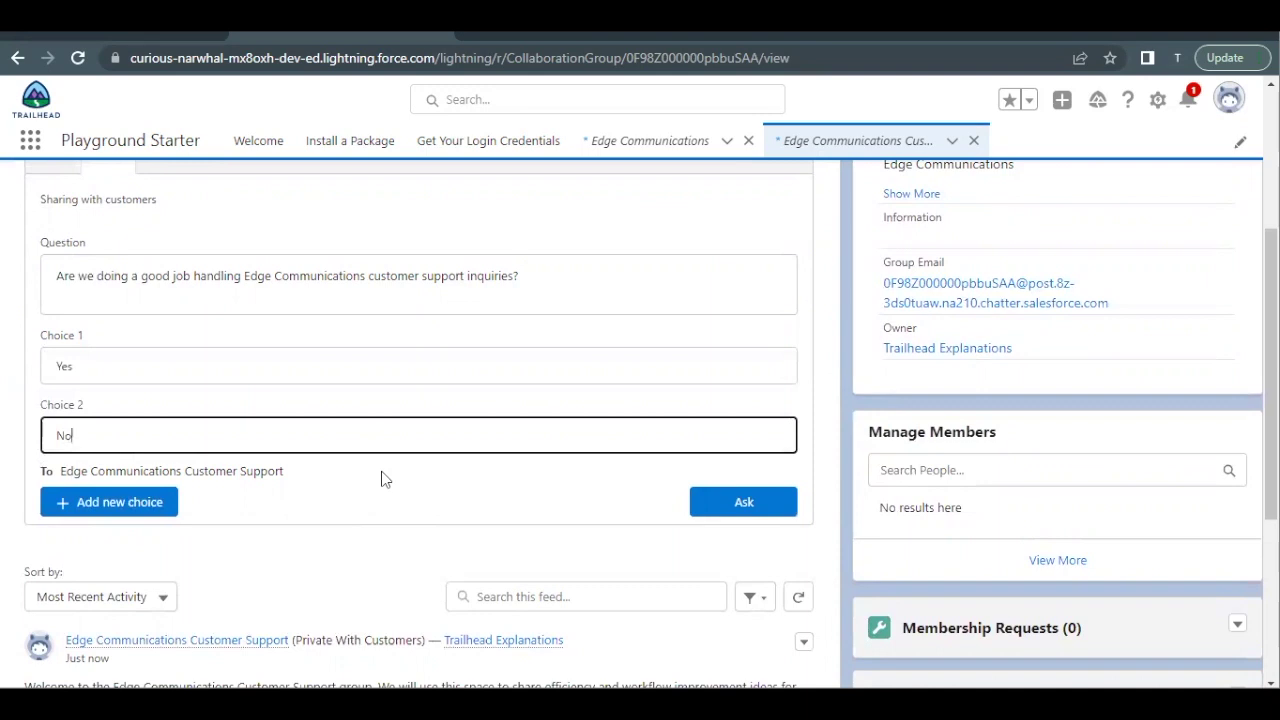
{"action": "left_click", "coordinate": [712, 496]}
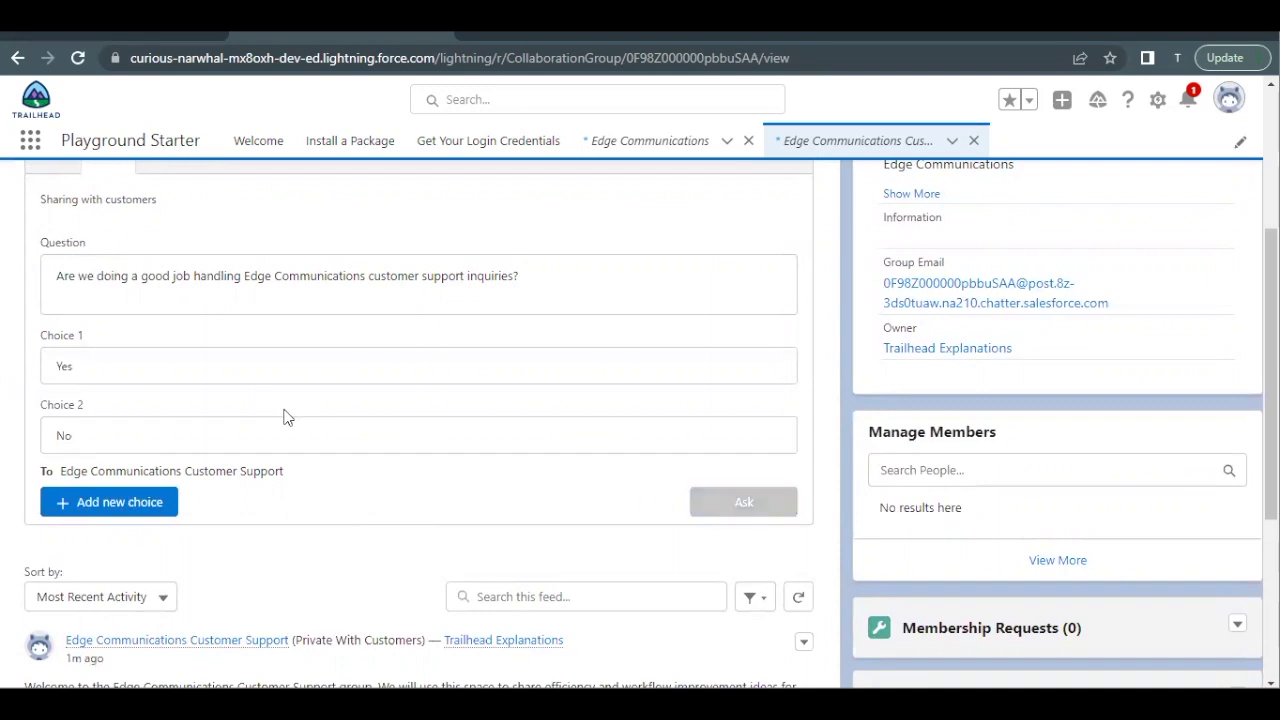
{"action": "scroll", "coordinate": [145, 540], "scroll_direction": "down", "scroll_amount": 1}
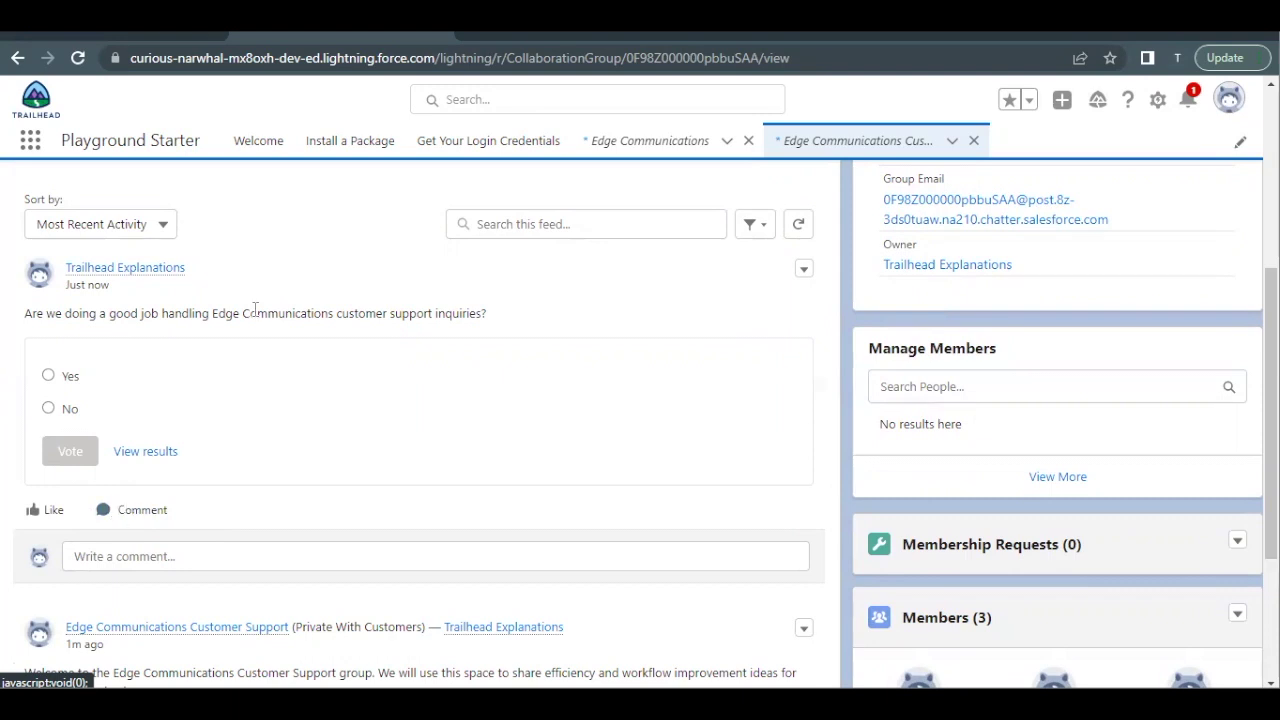
Step: Compare the published poll with the Trailhead instructions and submit the Manage Chatter step for verification using My Trailhead Playground 1
{"action": "left_click", "coordinate": [143, 47]}
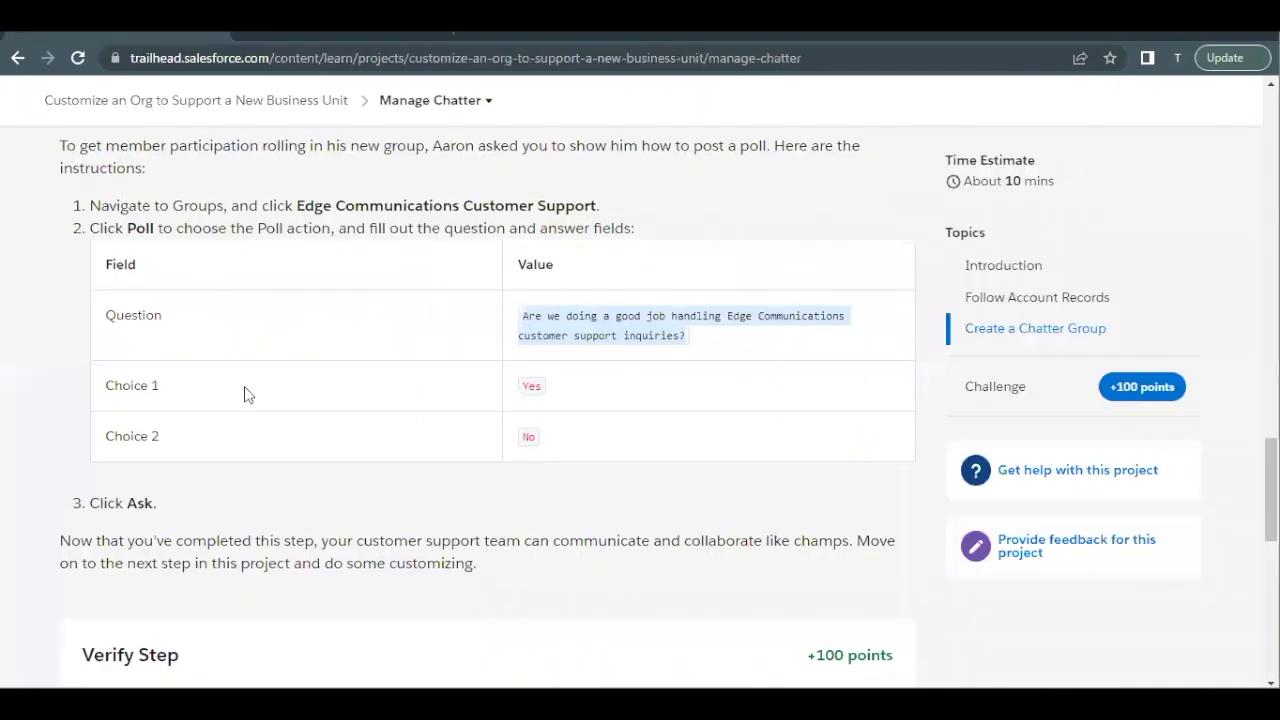
{"action": "scroll", "coordinate": [250, 394], "scroll_direction": "down", "scroll_amount": 1}
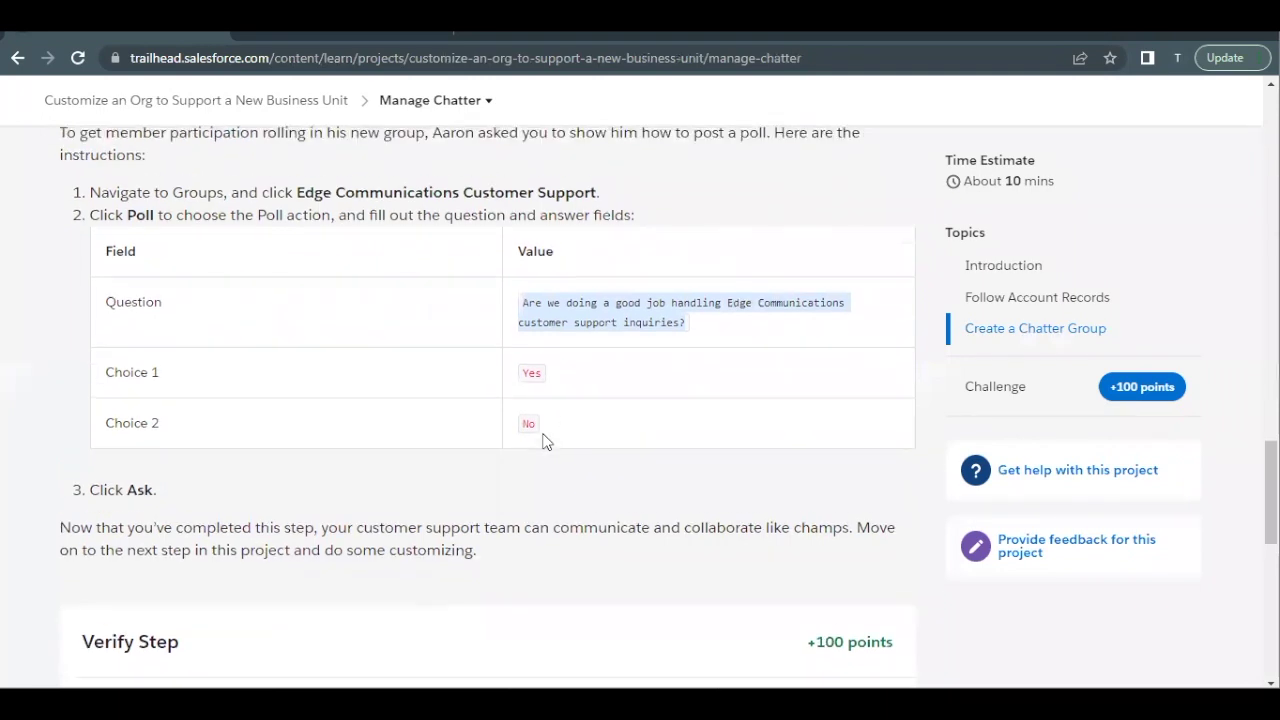
{"action": "scroll", "coordinate": [545, 440], "scroll_direction": "down", "scroll_amount": 4}
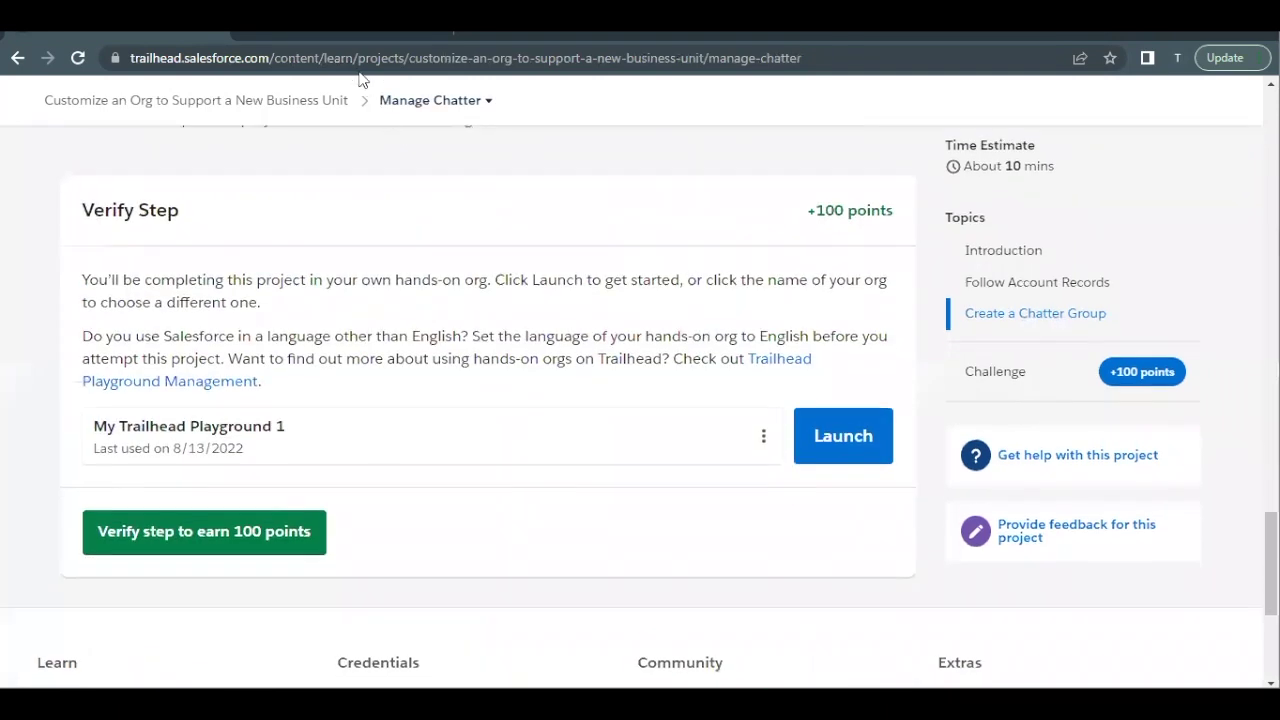
{"action": "left_click", "coordinate": [349, 35]}
{"action": "scroll", "coordinate": [376, 473], "scroll_direction": "down", "scroll_amount": 1}
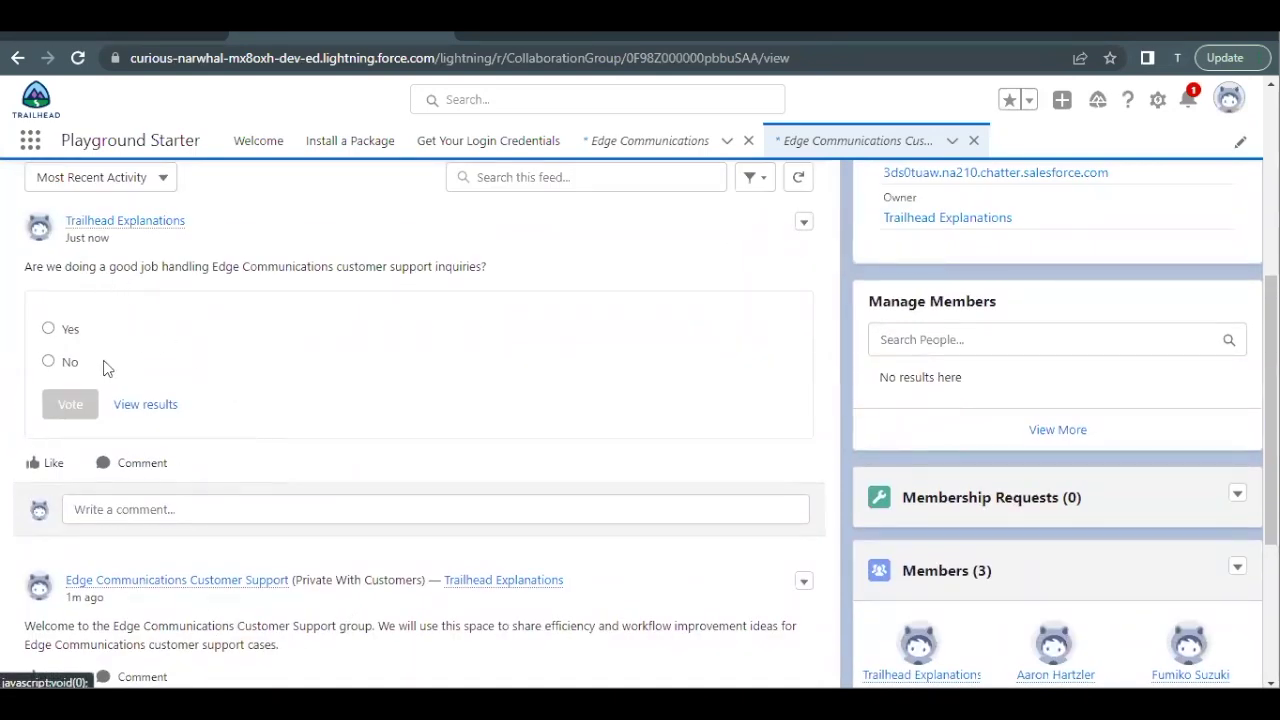
{"action": "scroll", "coordinate": [175, 371], "scroll_direction": "up", "scroll_amount": 1}
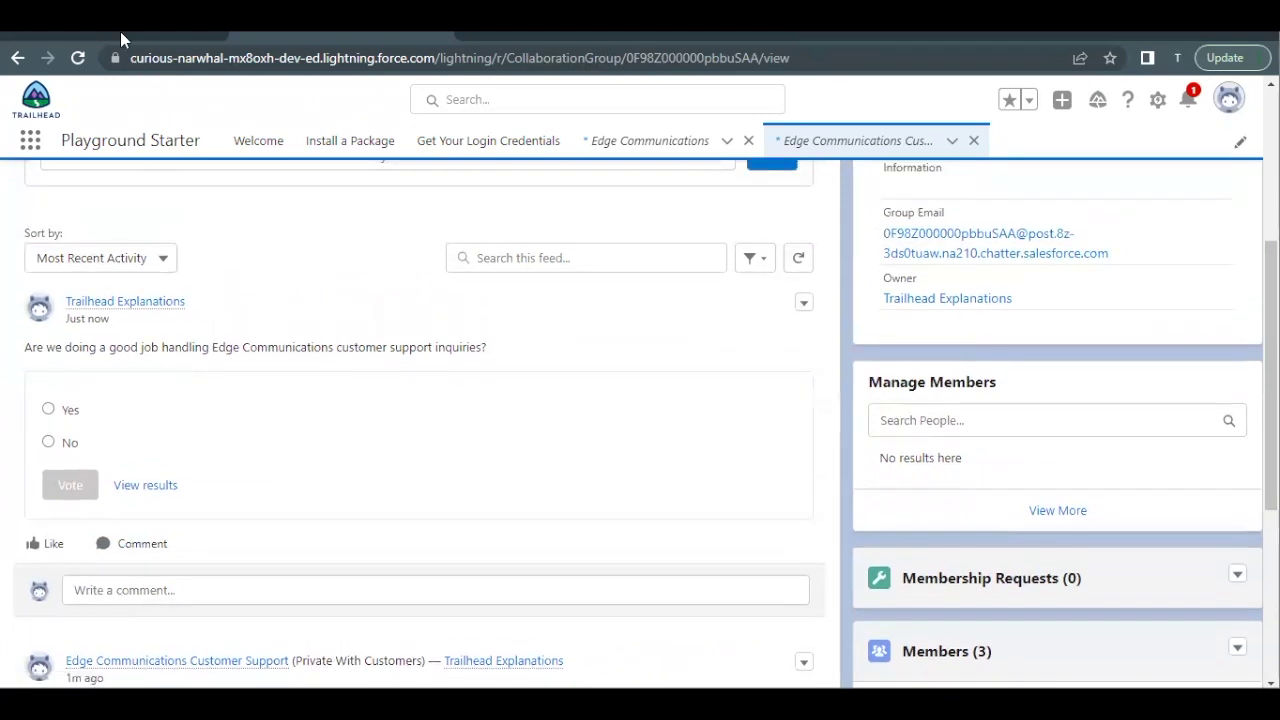
{"action": "left_click", "coordinate": [120, 34]}
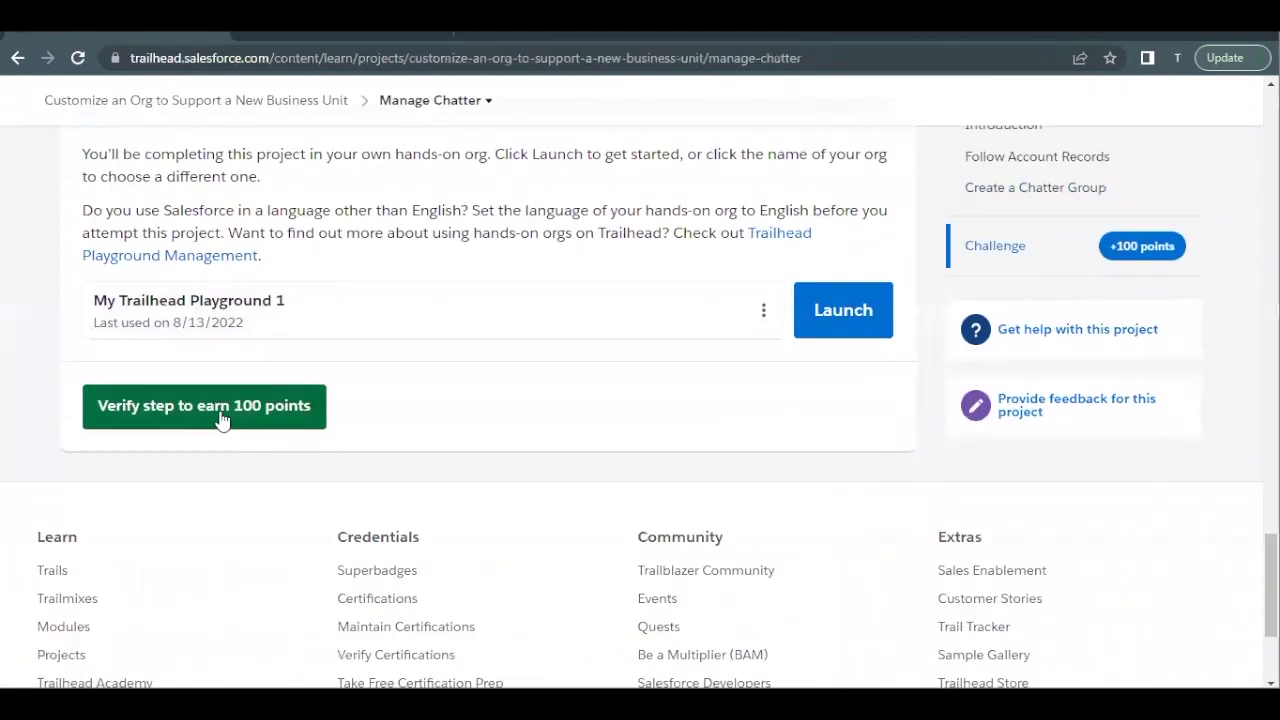
{"action": "left_click", "coordinate": [222, 420]}
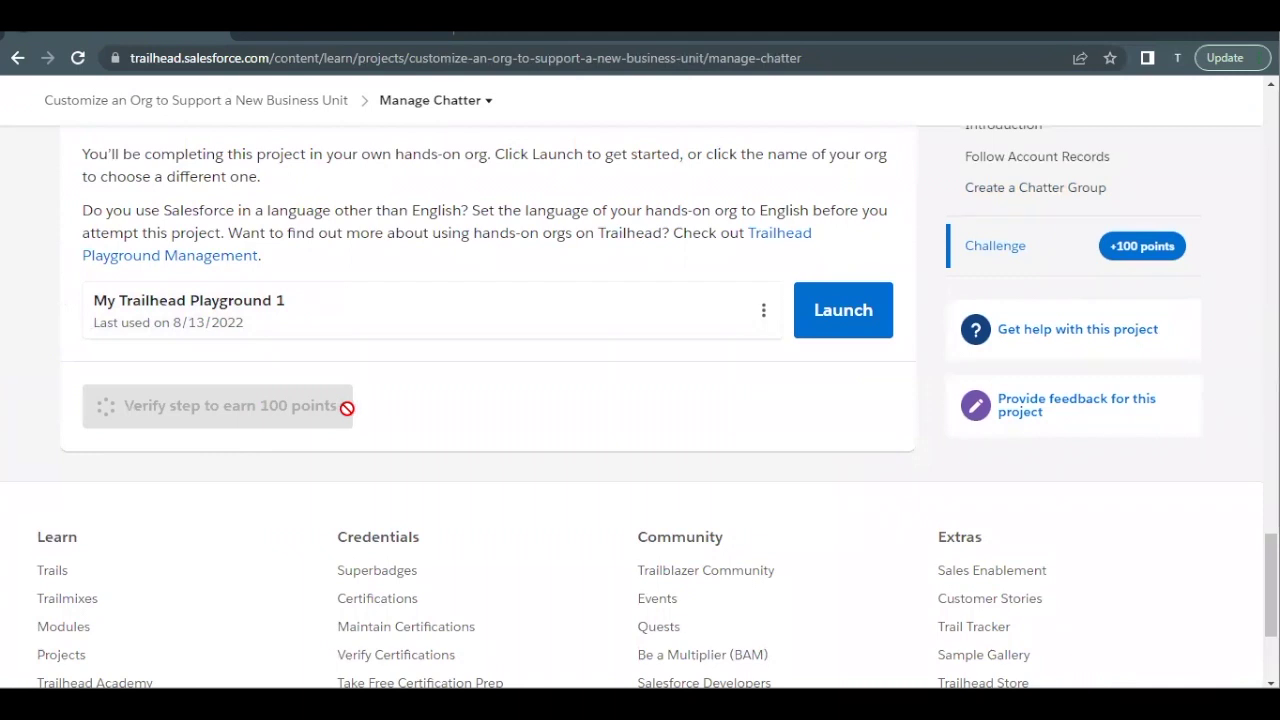